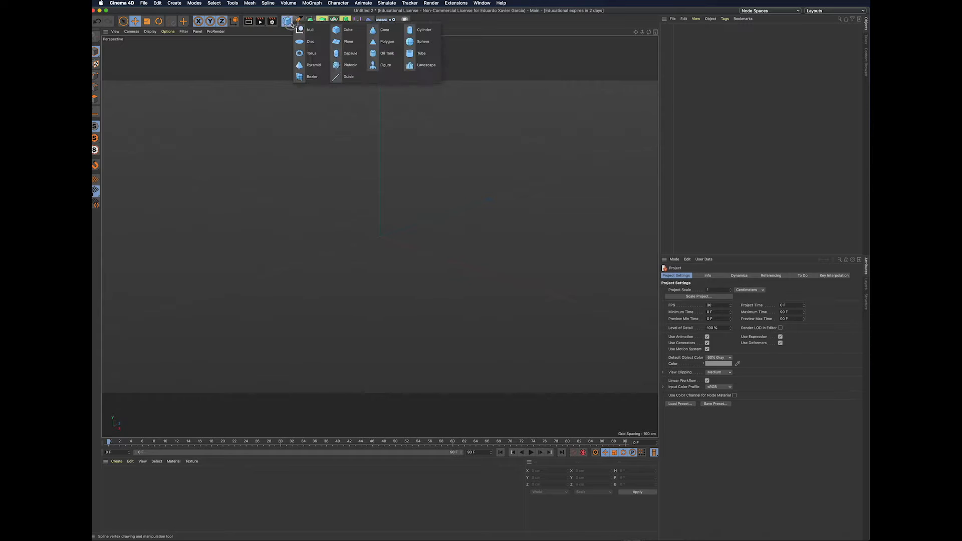
Step: Add a sphere to the scene and set its radius to 24 cm
click(419, 42)
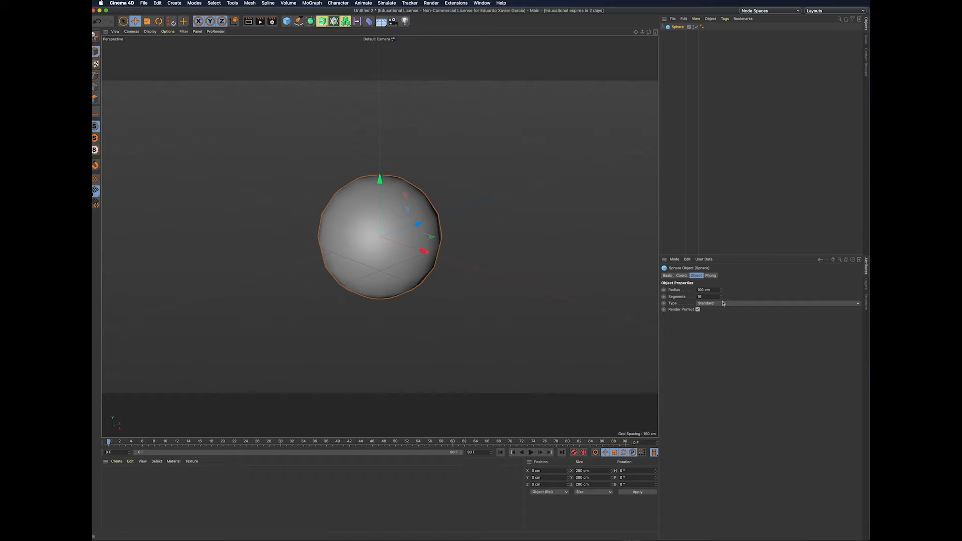
drag(721, 293, 722, 341)
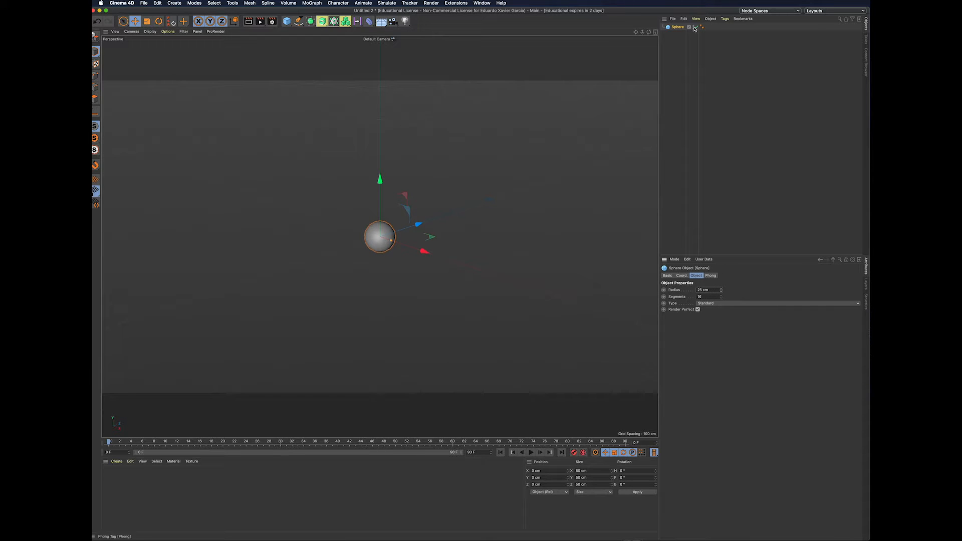
click(722, 293)
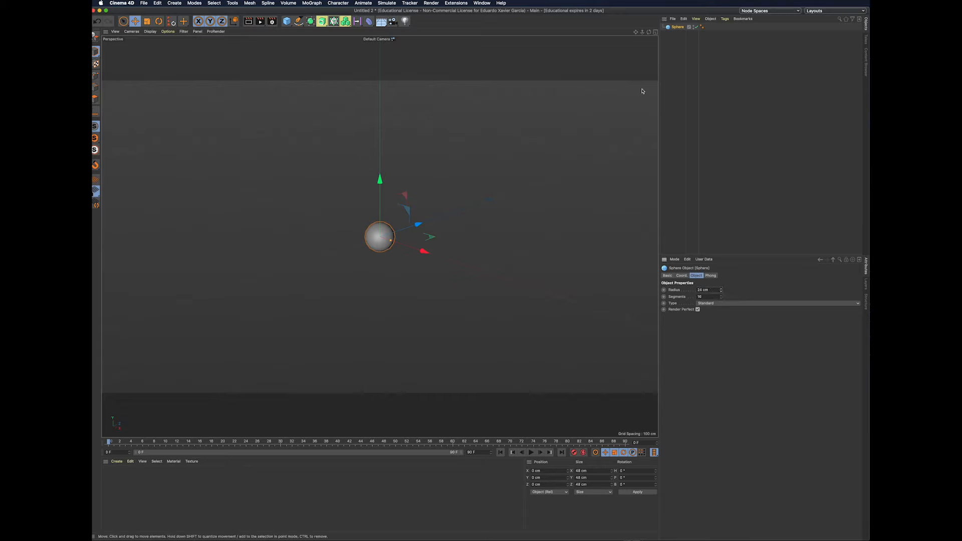
Step: Add a Cloner with the sphere nested as its child and set the Cloner's mode to Object
drag(333, 25, 358, 34)
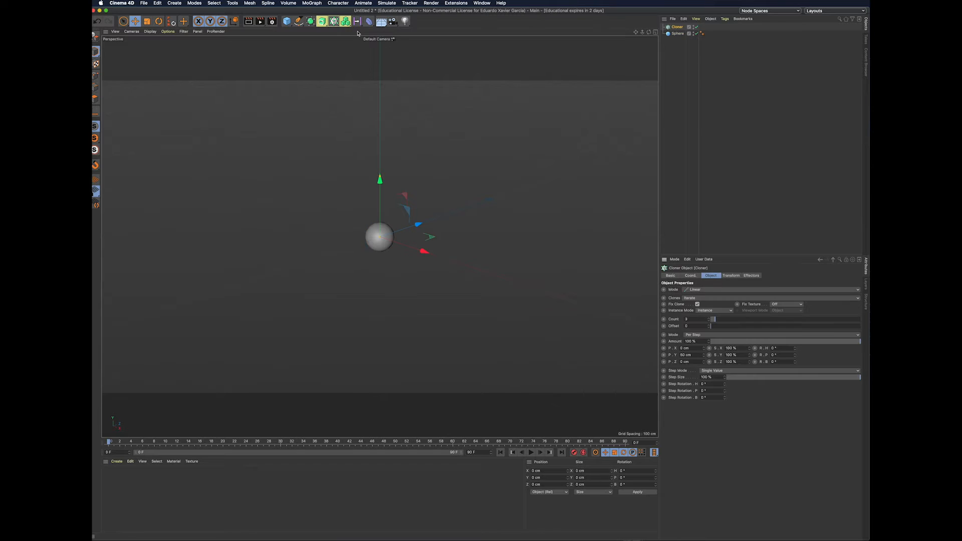
click(677, 34)
drag(678, 35, 680, 28)
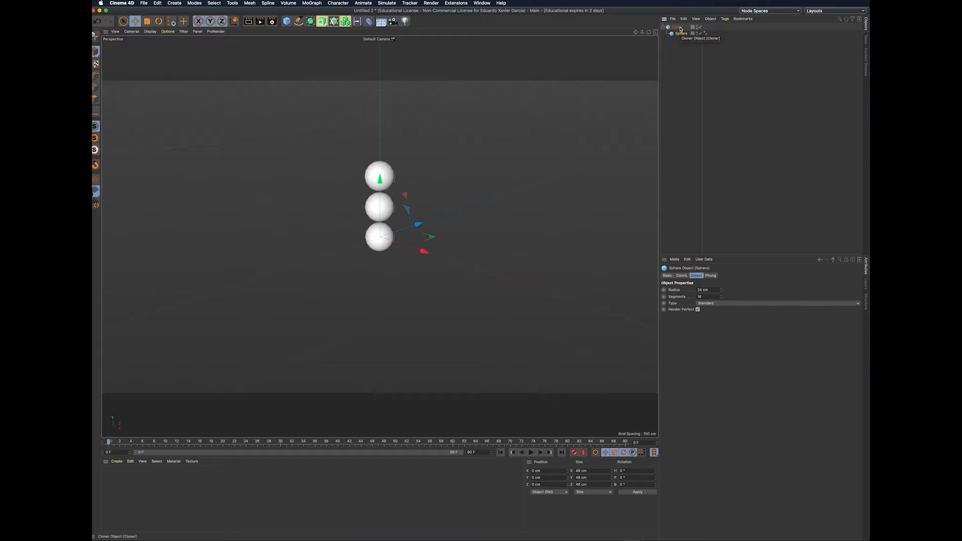
click(677, 27)
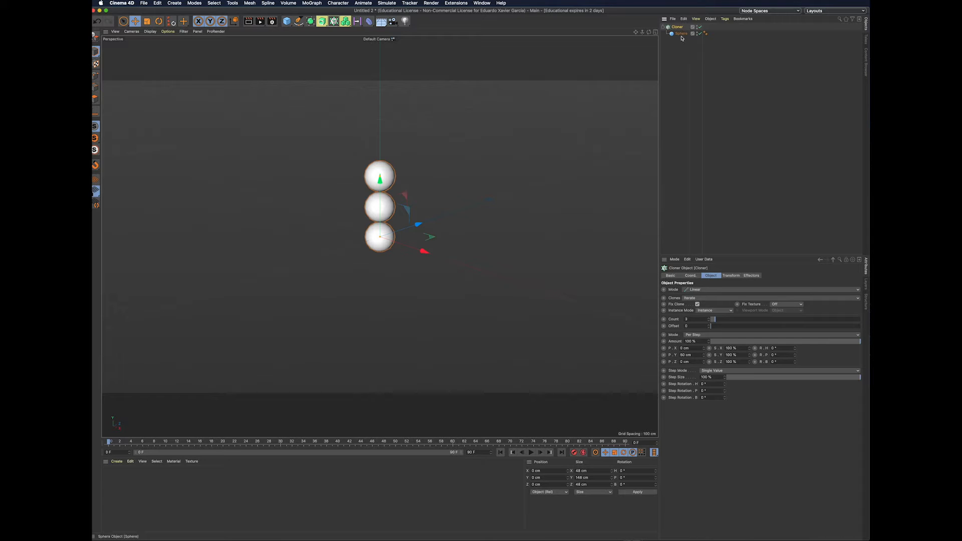
click(706, 290)
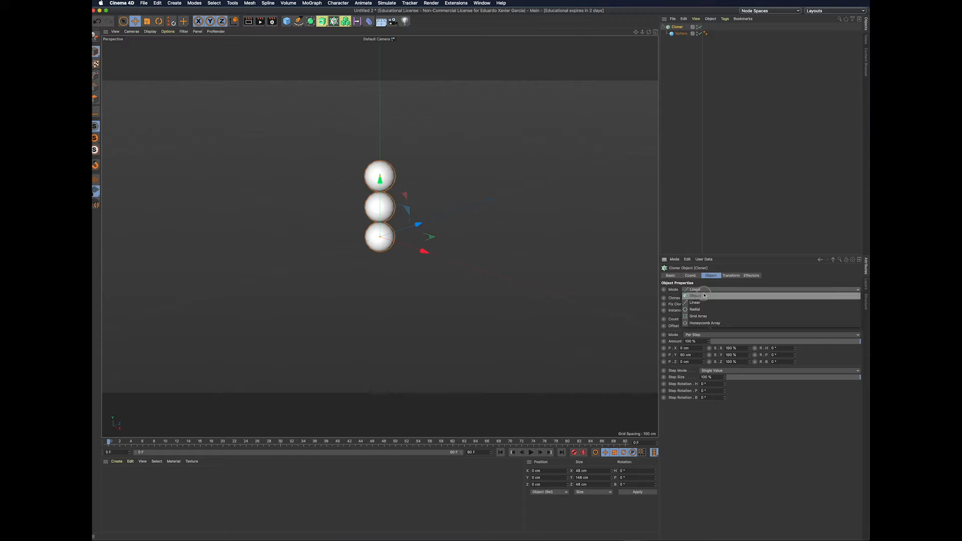
click(693, 298)
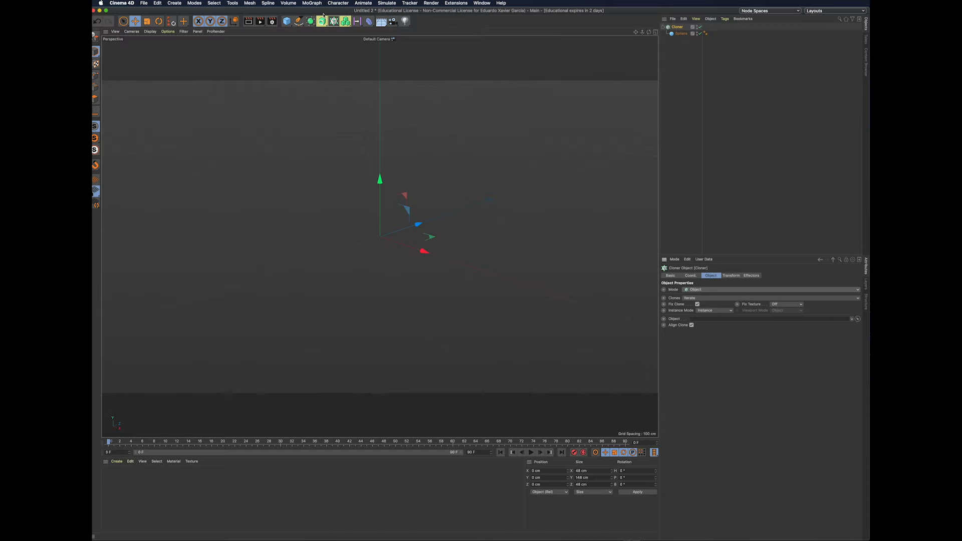
Step: Add a second sphere with the default 100 cm radius and rename it "Cloe Object"
click(286, 23)
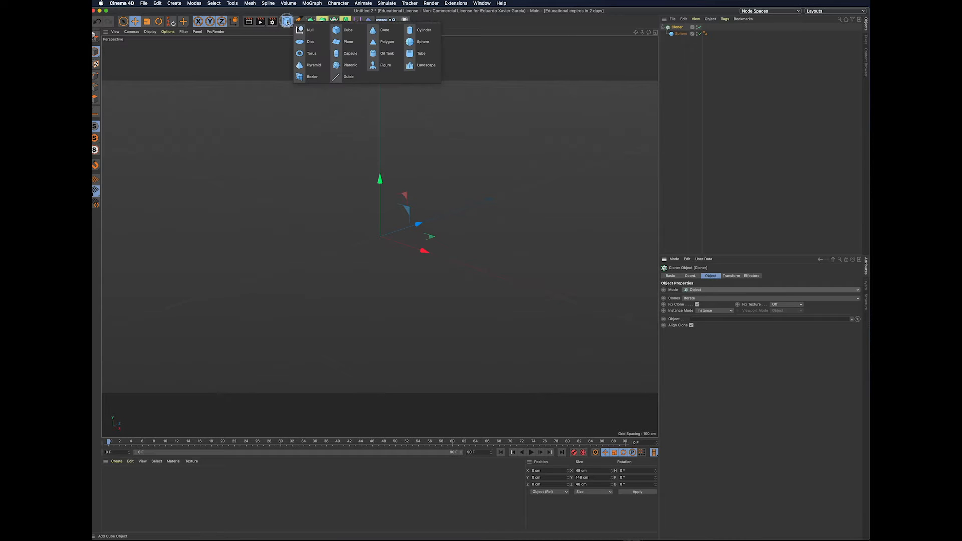
click(414, 42)
double_click(687, 27)
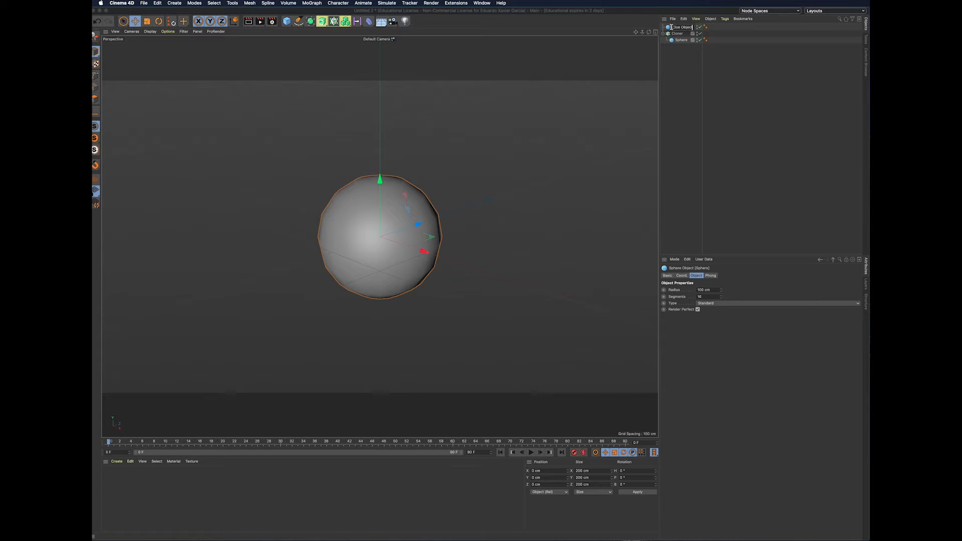
key(Return)
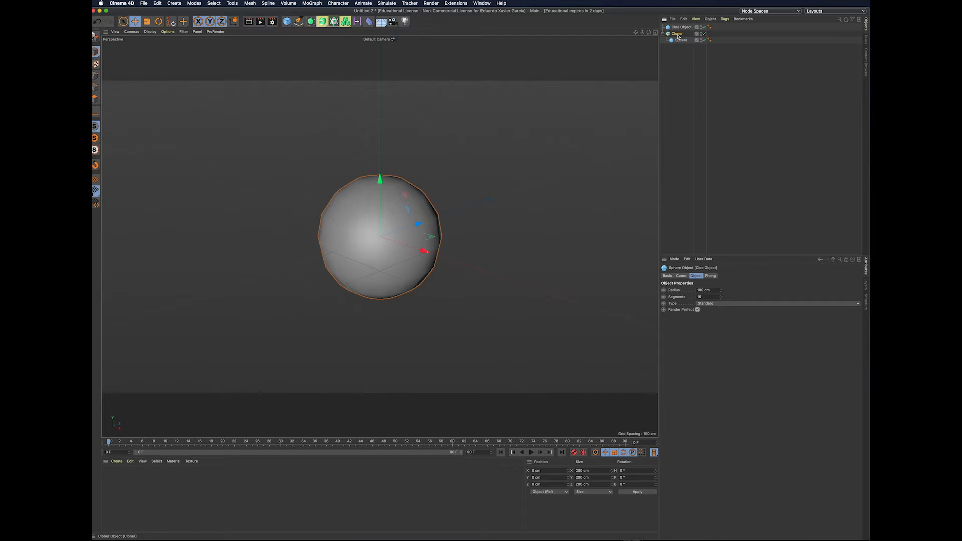
Step: Assign Cloe Object as the Cloner's target object and hide Cloe Object in the viewport
click(677, 35)
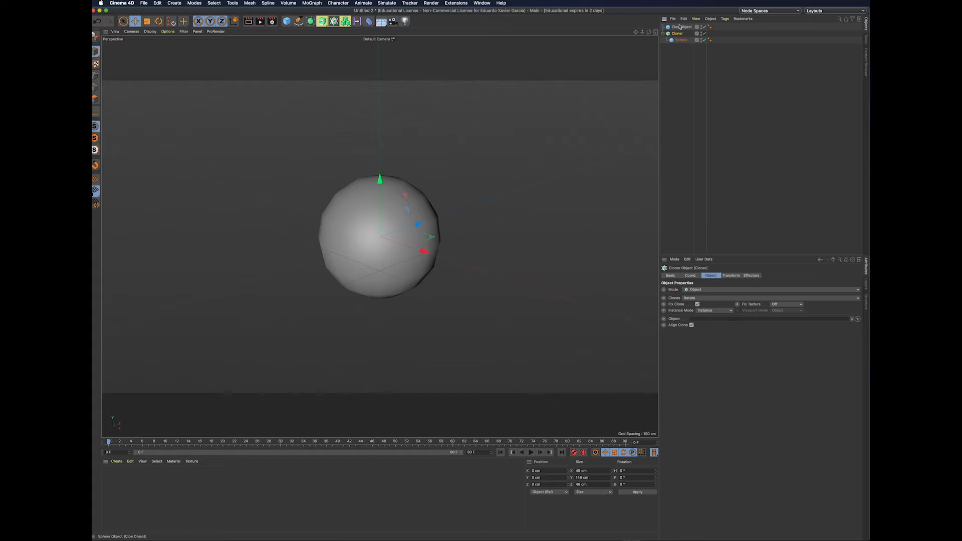
drag(675, 27, 705, 318)
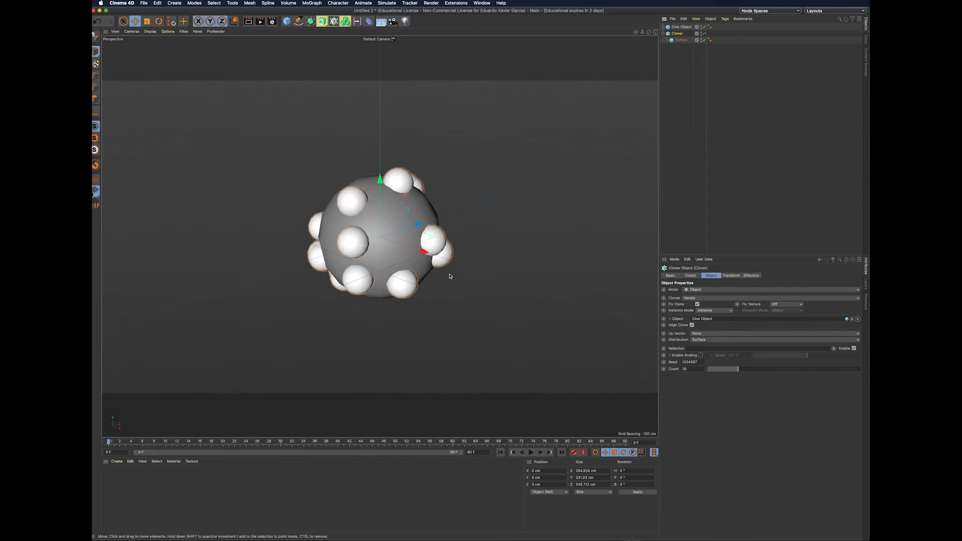
click(682, 28)
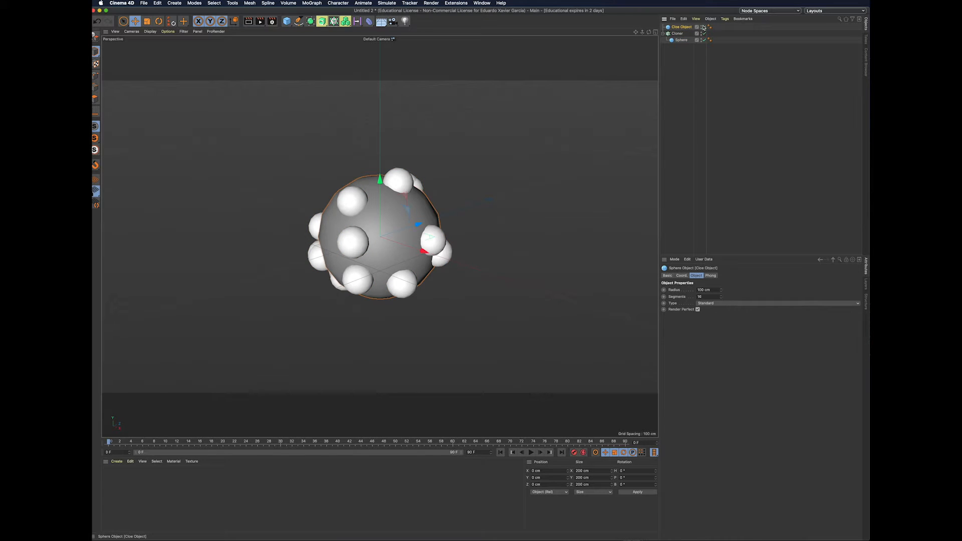
click(702, 27)
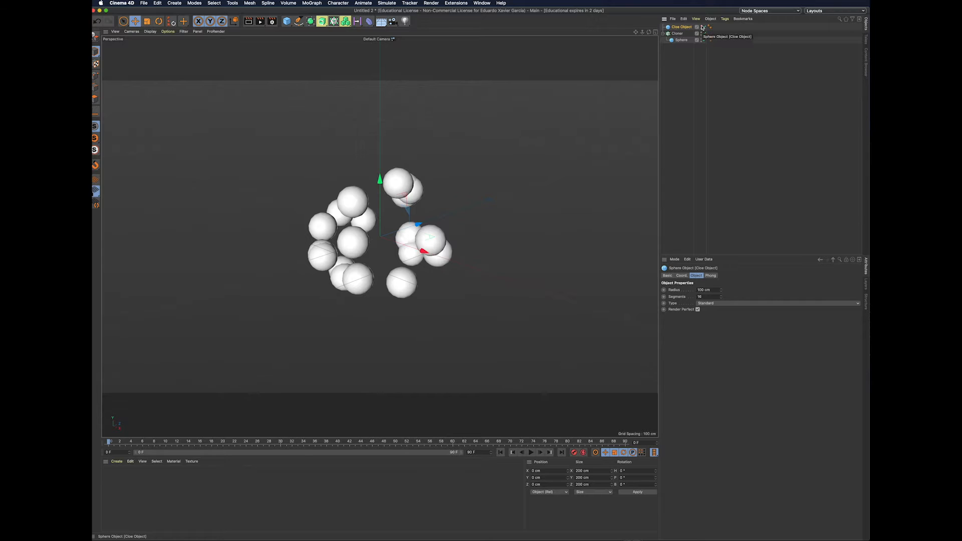
Step: Set the Cloner's clone count to 80, then briefly play the animation and return to the first frame
click(677, 33)
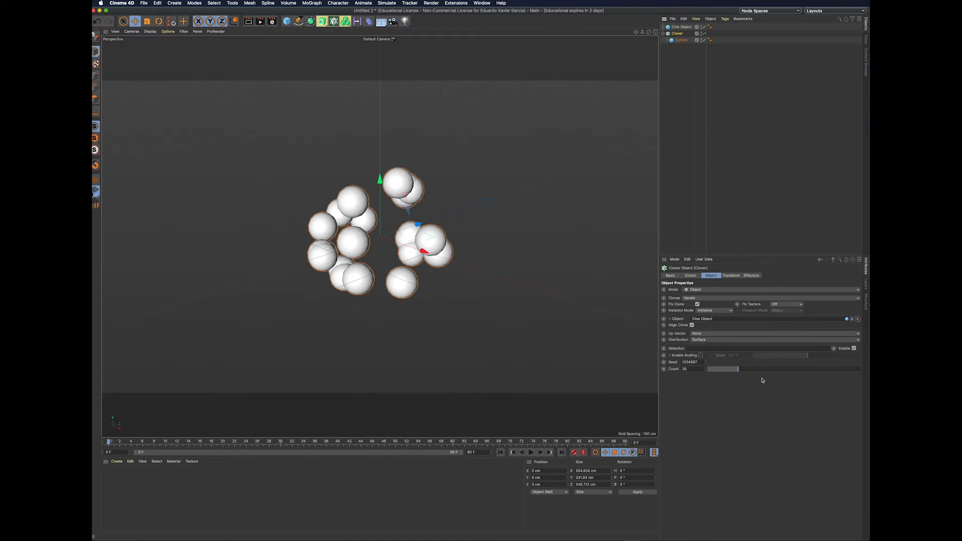
drag(706, 369, 739, 356)
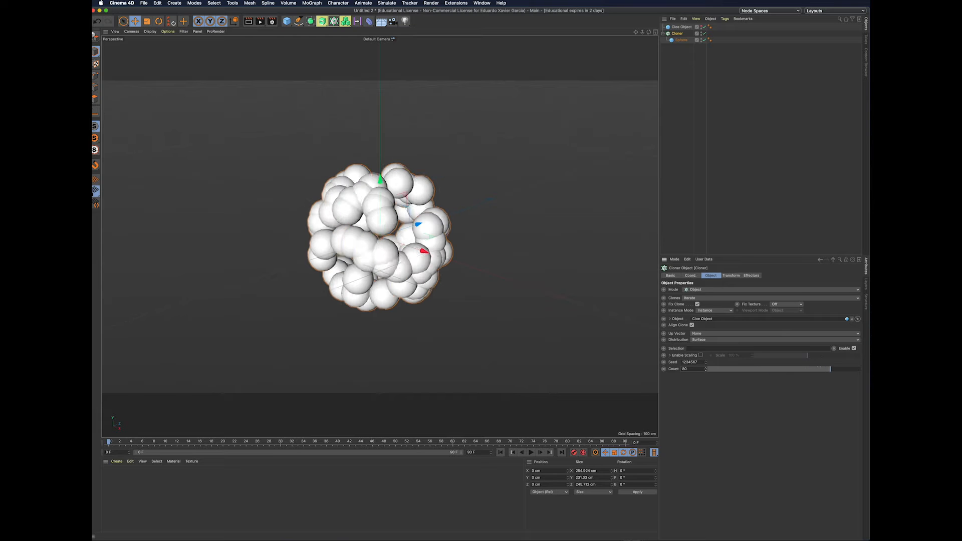
click(531, 452)
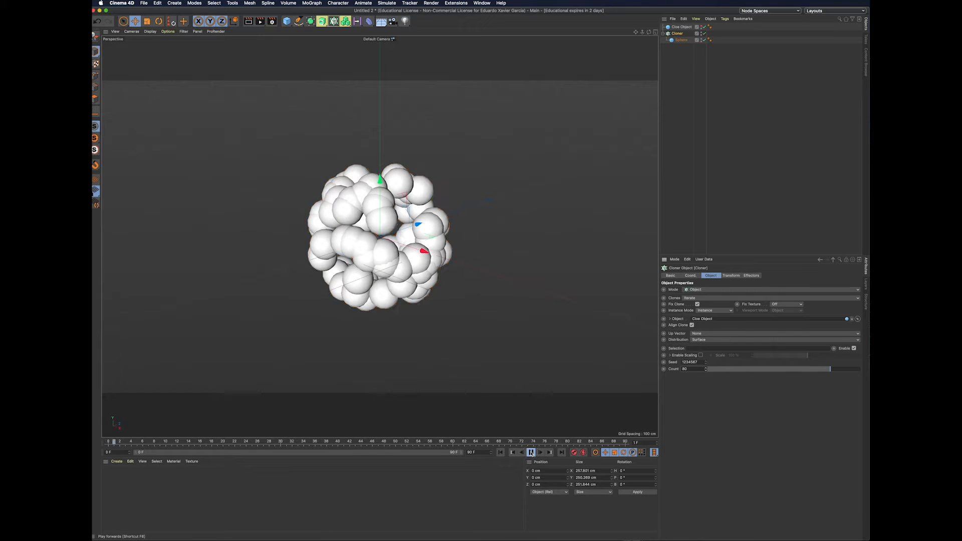
click(531, 453)
click(500, 453)
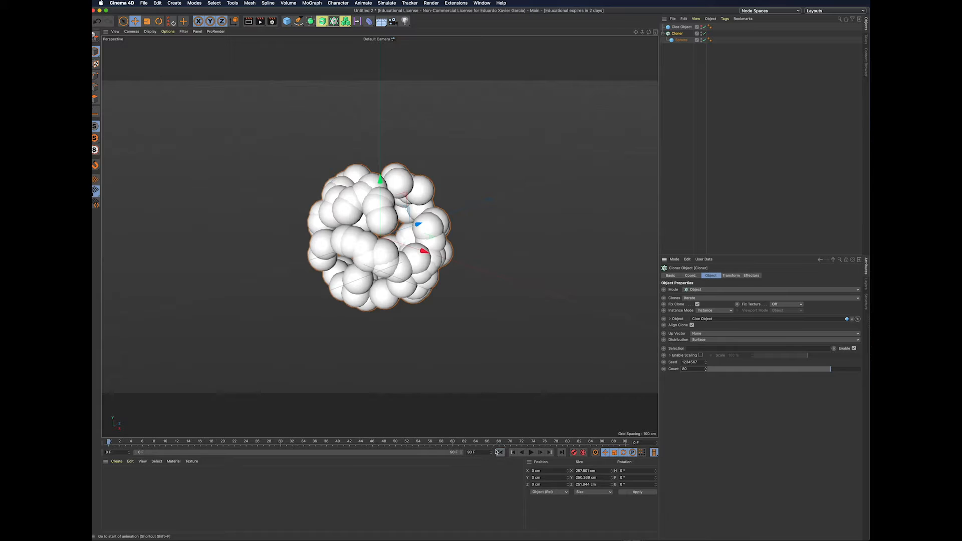
Step: Add a Rigid Body simulation tag to the Cloner, then play the simulation and return to the first frame
click(679, 35)
click(725, 19)
mouse_move(756, 96)
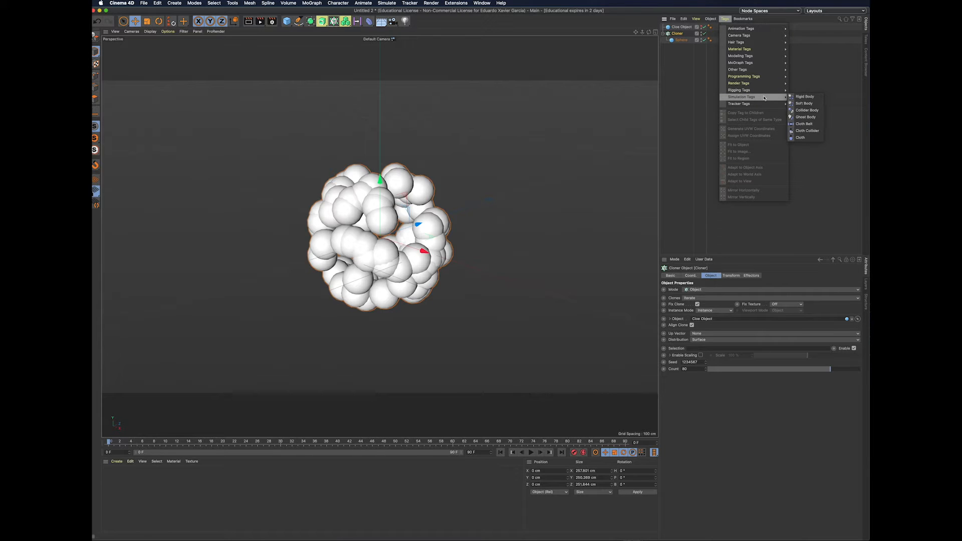
click(805, 97)
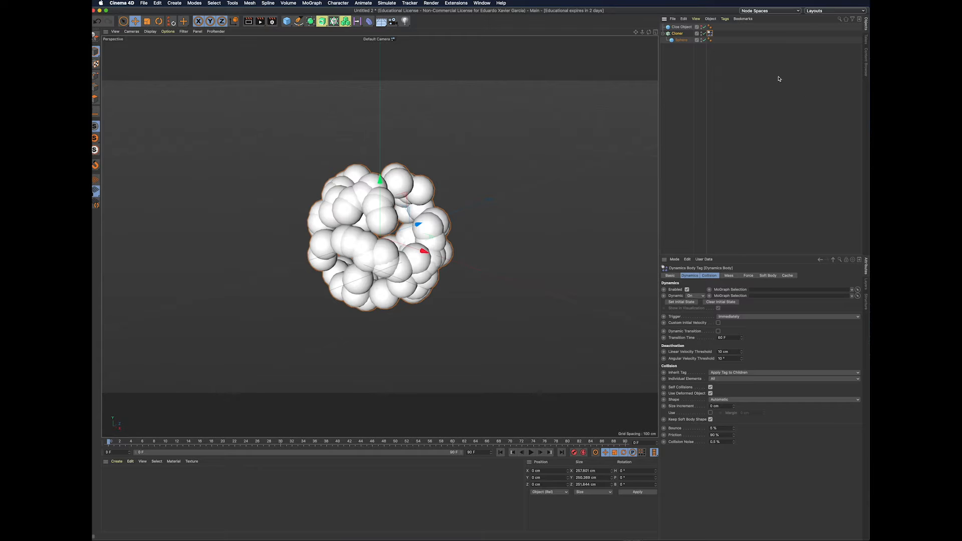
click(531, 453)
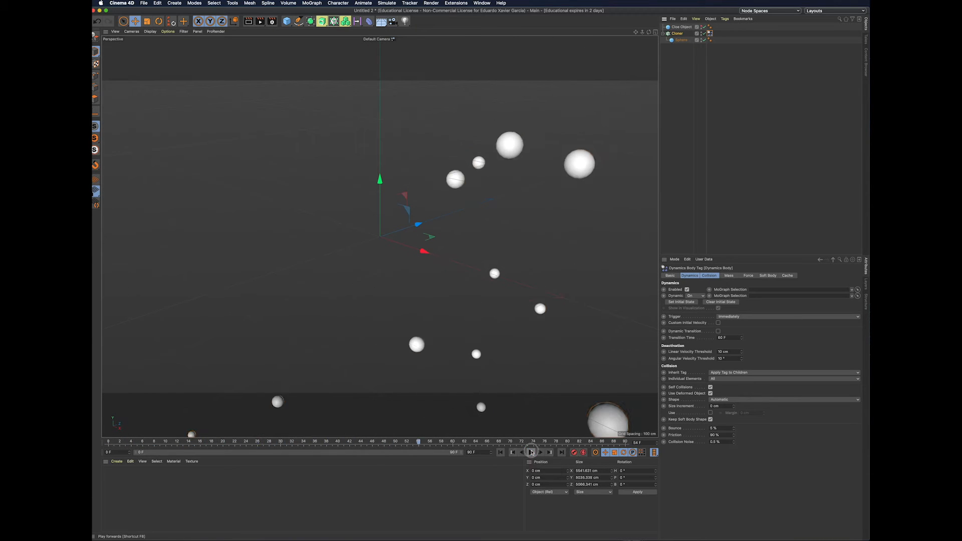
click(501, 453)
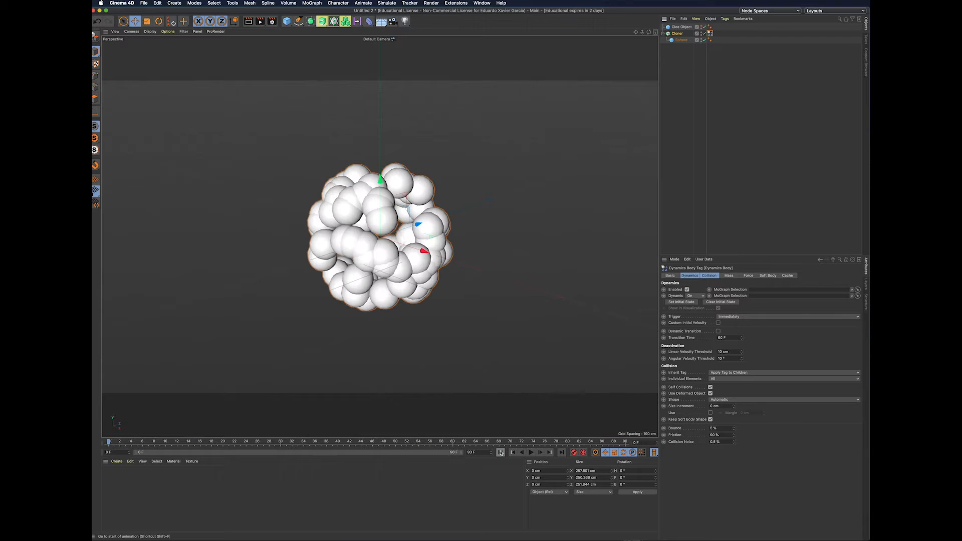
Step: Set both Follow Position and Follow Rotation to 3 in the force settings of the Cloner's dynamics tag
click(677, 33)
click(710, 34)
click(693, 277)
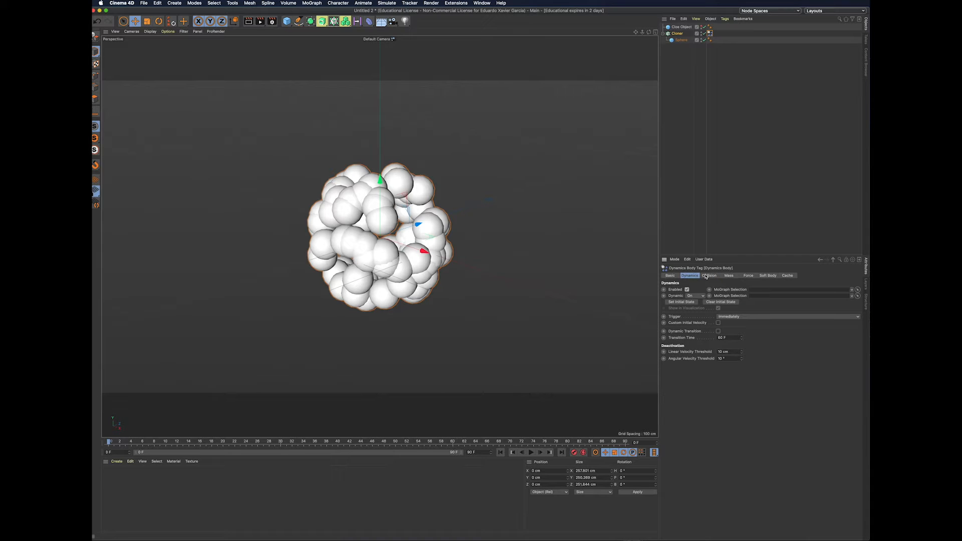
click(711, 276)
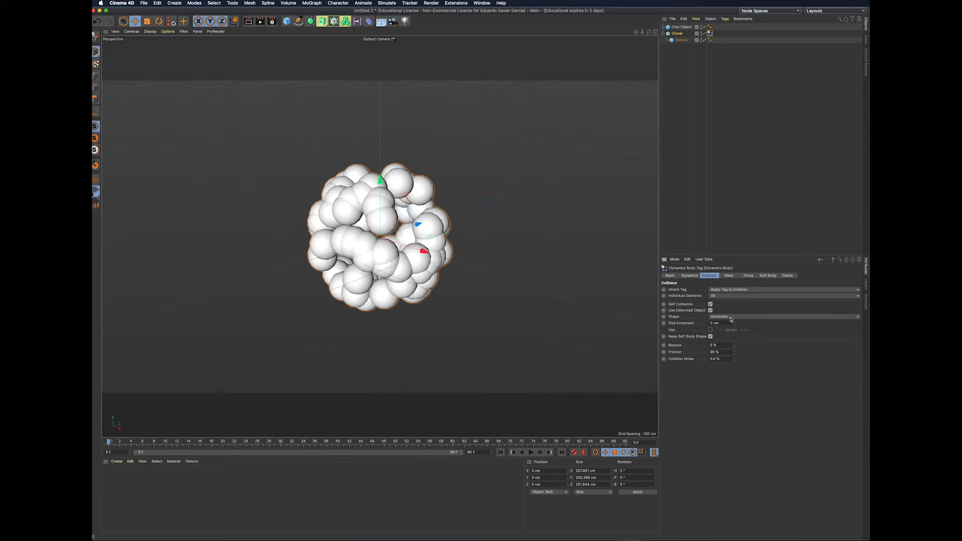
click(748, 276)
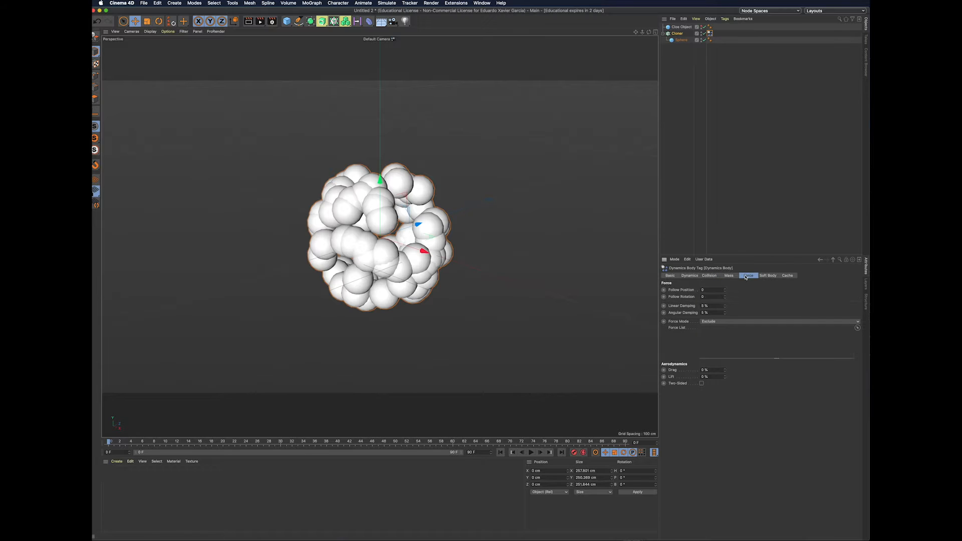
click(726, 289)
click(725, 289)
click(726, 289)
click(725, 296)
click(725, 296)
click(726, 295)
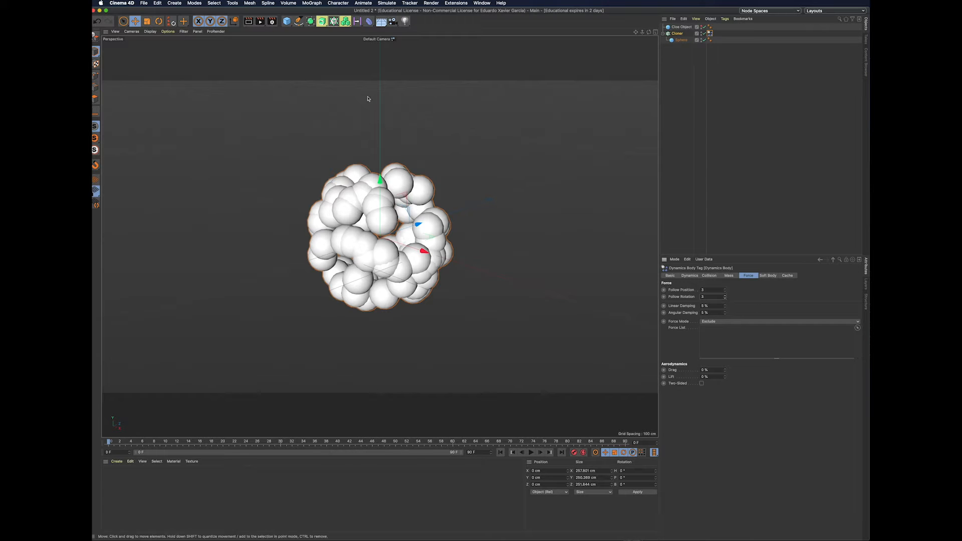
Step: Play the simulation to examine how the clones push apart, then stop and return to the first frame
click(531, 453)
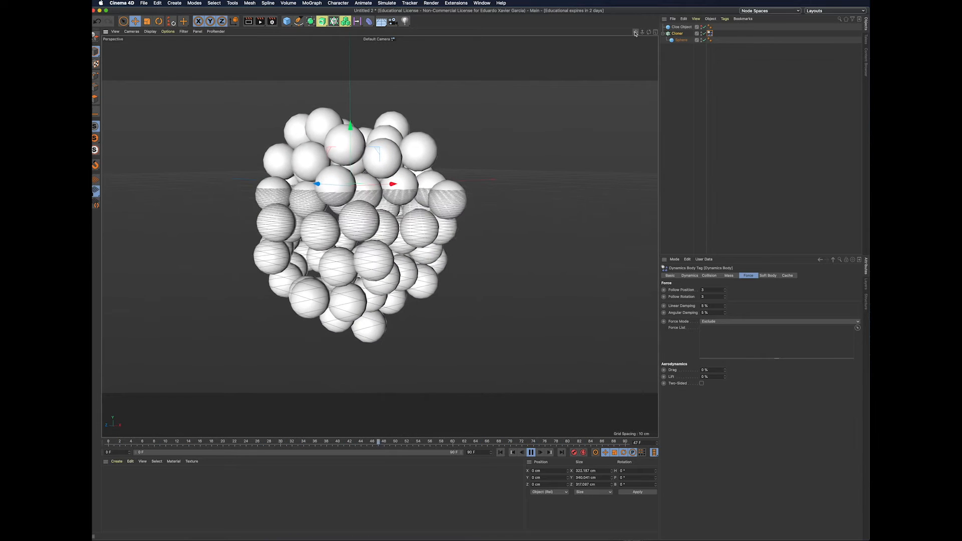
click(531, 454)
click(500, 452)
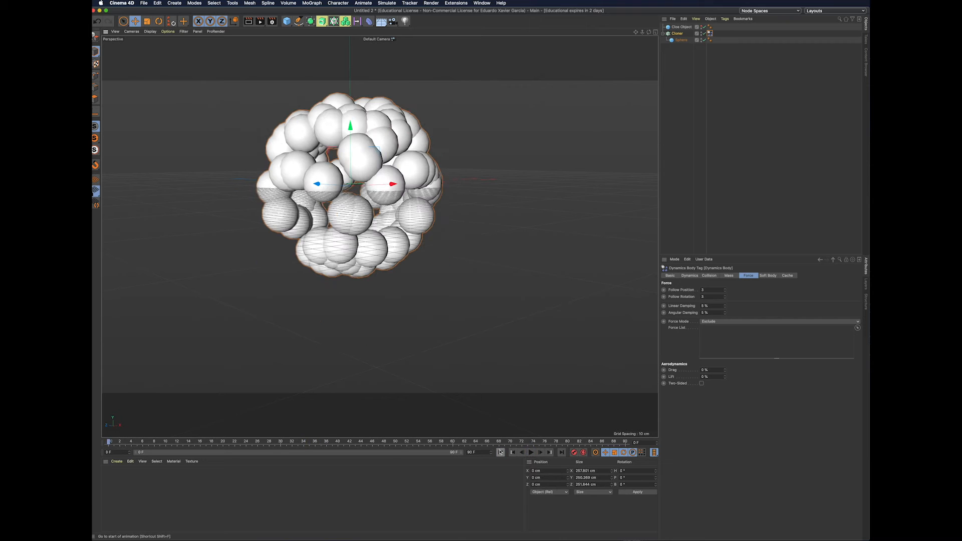
Step: Apply a Random effector to the Cloner, check it in the Cloner's effector list, and open the effector's parameters
click(678, 33)
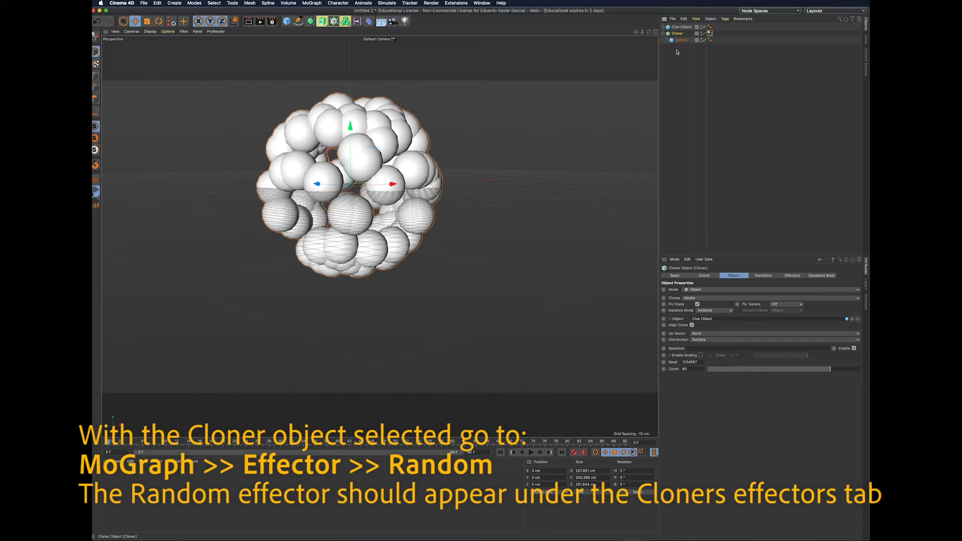
click(312, 3)
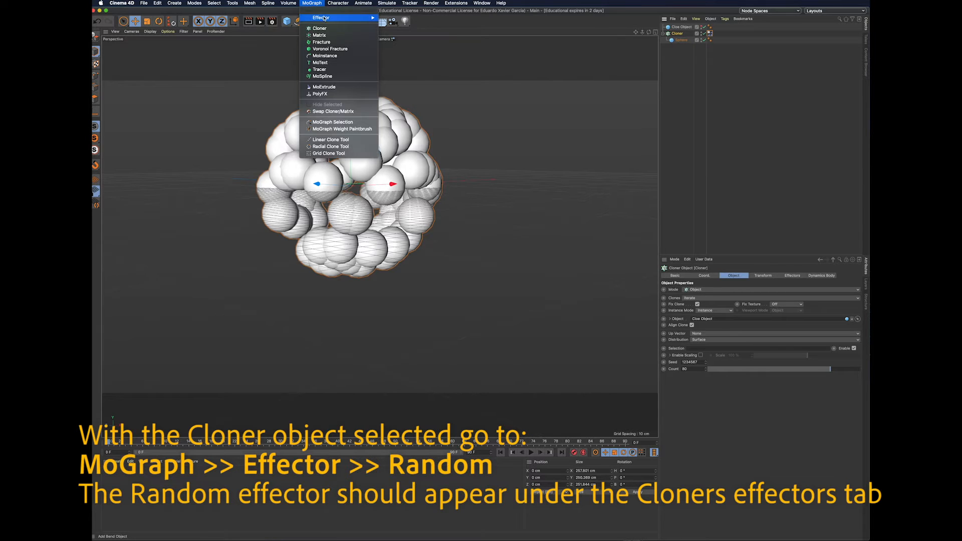
mouse_move(324, 18)
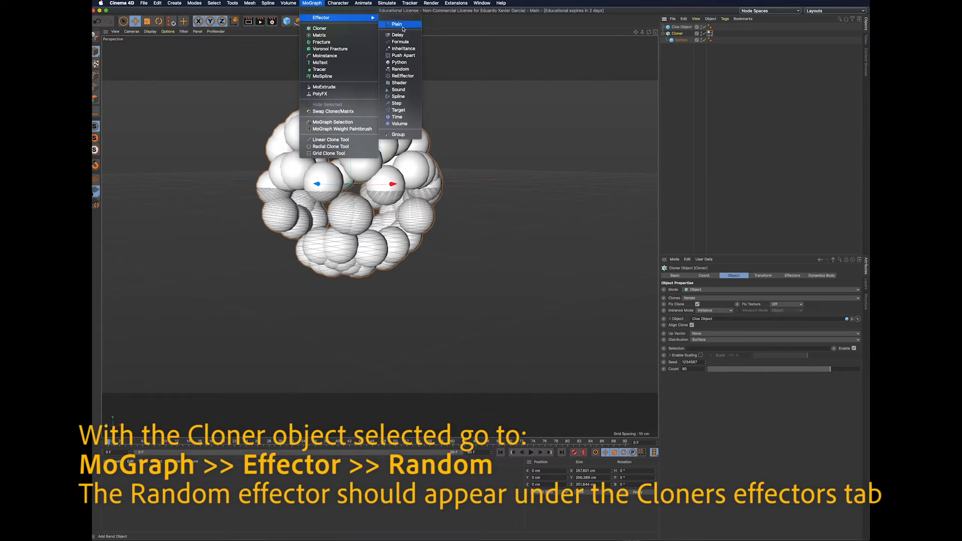
click(401, 69)
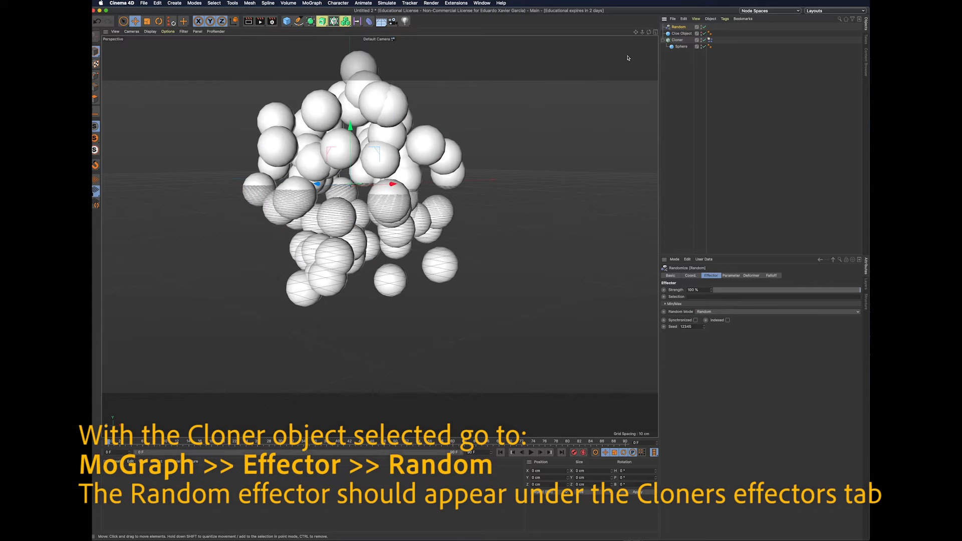
click(679, 40)
click(792, 276)
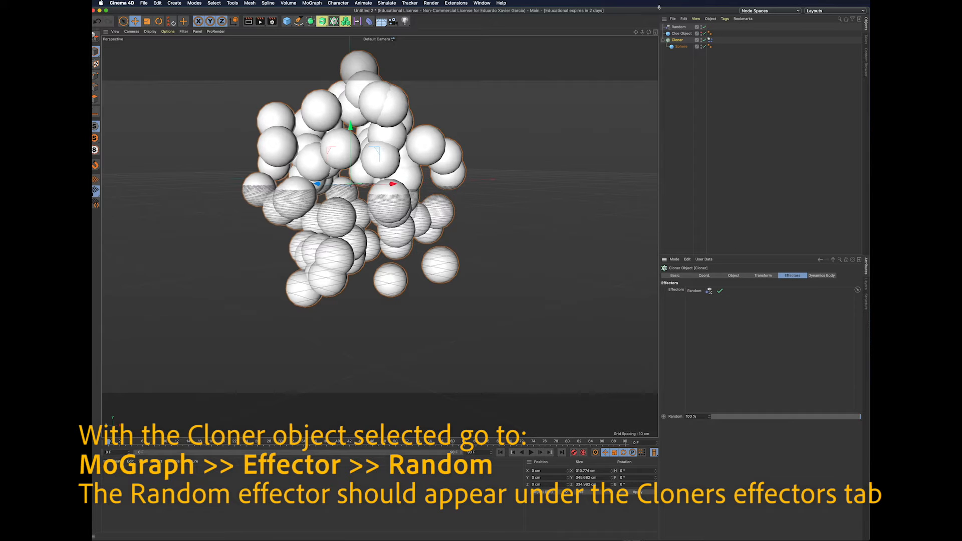
click(685, 27)
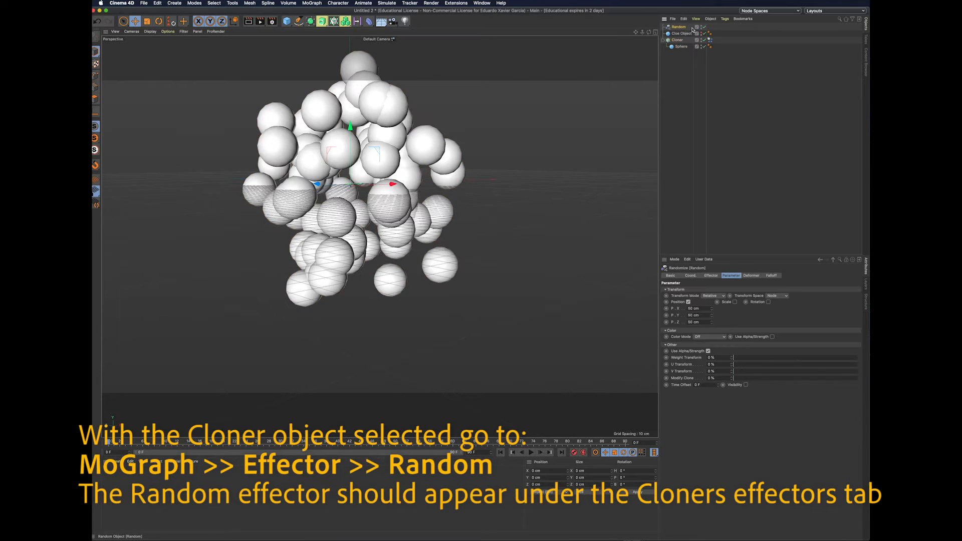
Step: Set the Random effector's random mode to Noise and enable its Indexed option
click(710, 275)
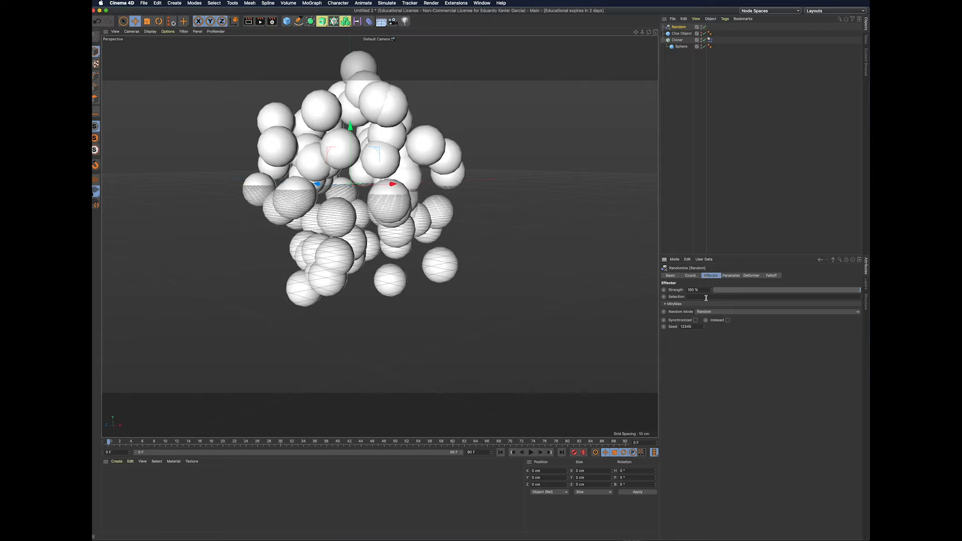
click(709, 313)
click(713, 334)
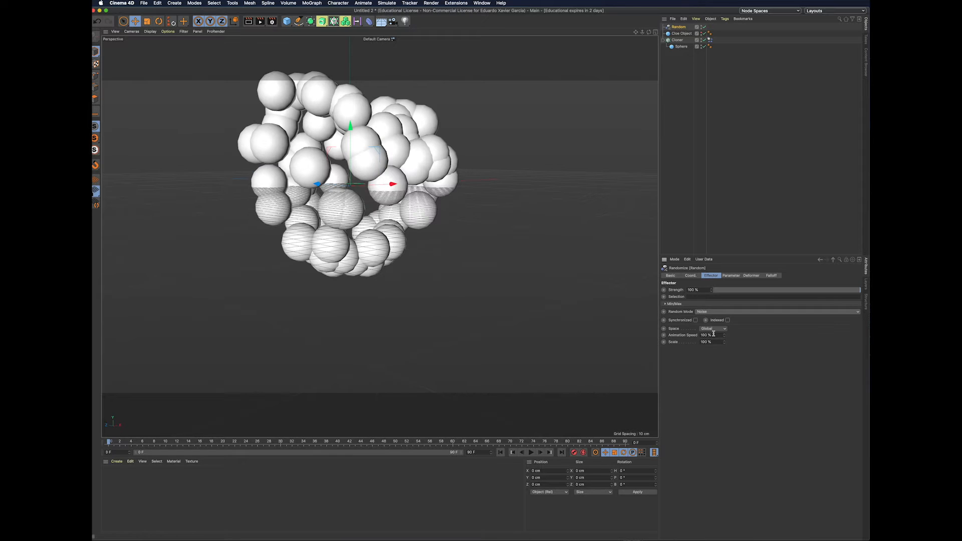
click(728, 321)
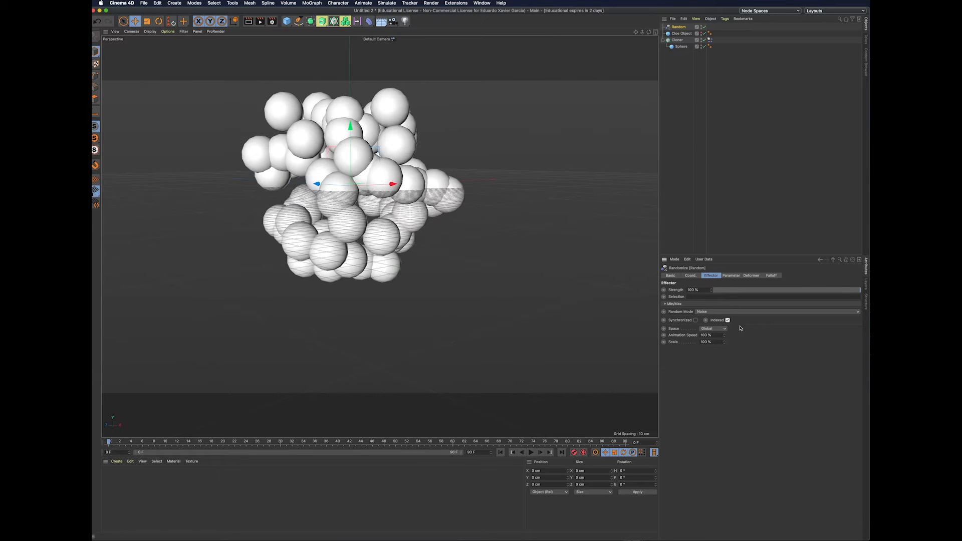
Step: Play the simulation to examine the noise-driven clone motion, then stop and return to the first frame
click(531, 453)
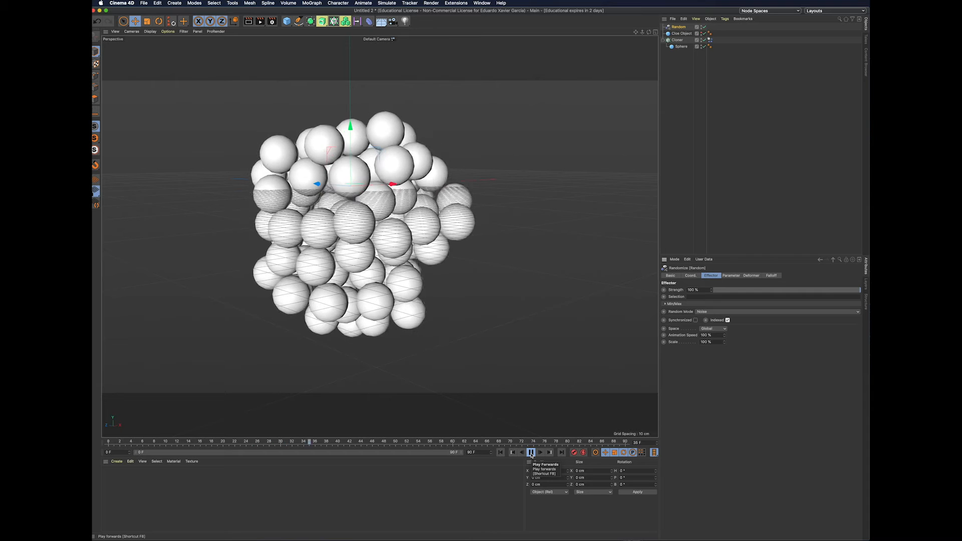
drag(644, 33, 667, 25)
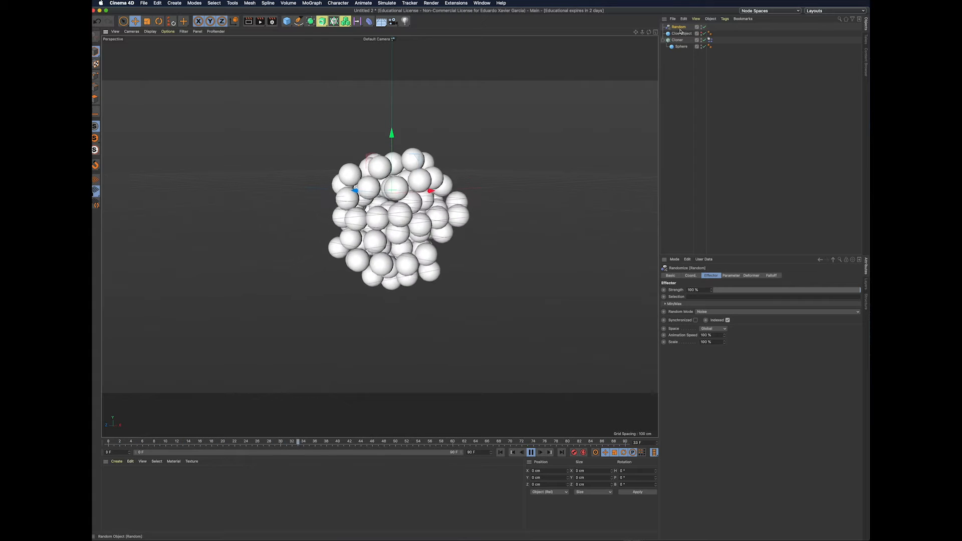
click(532, 453)
click(500, 453)
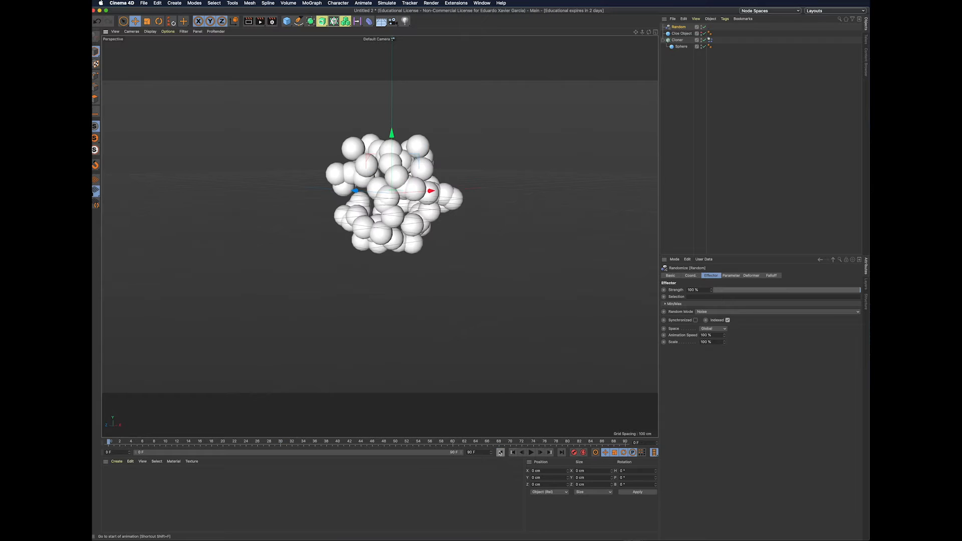
Step: Apply a second Random effector to the Cloner
click(676, 41)
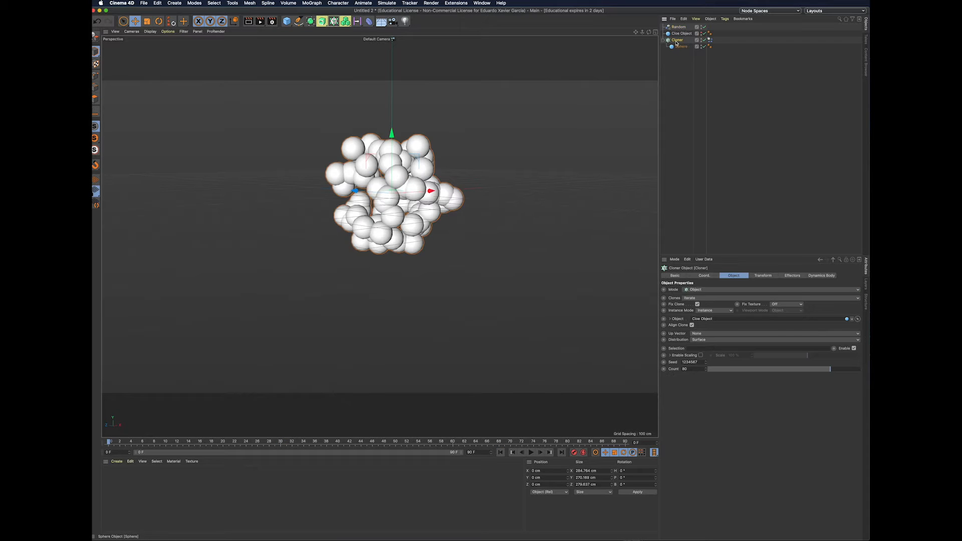
click(312, 3)
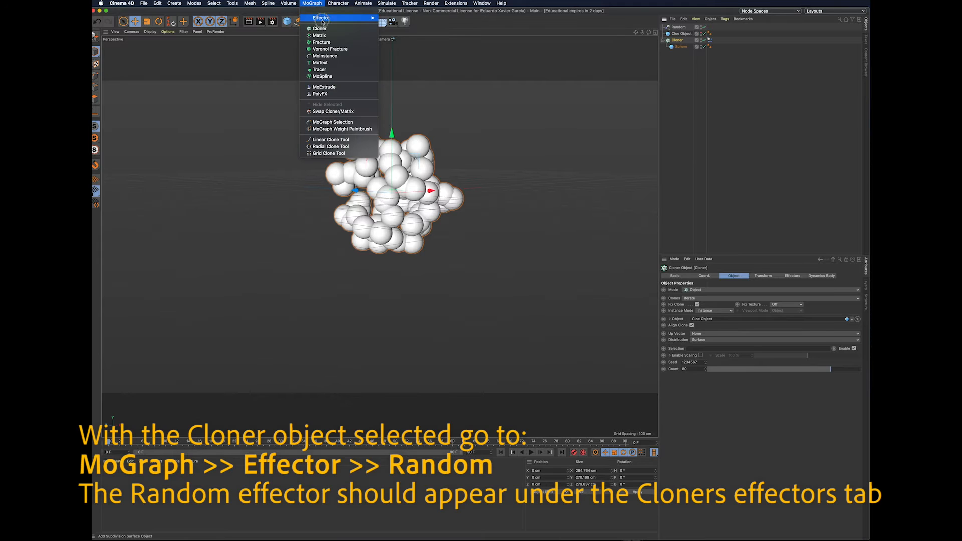
mouse_move(350, 19)
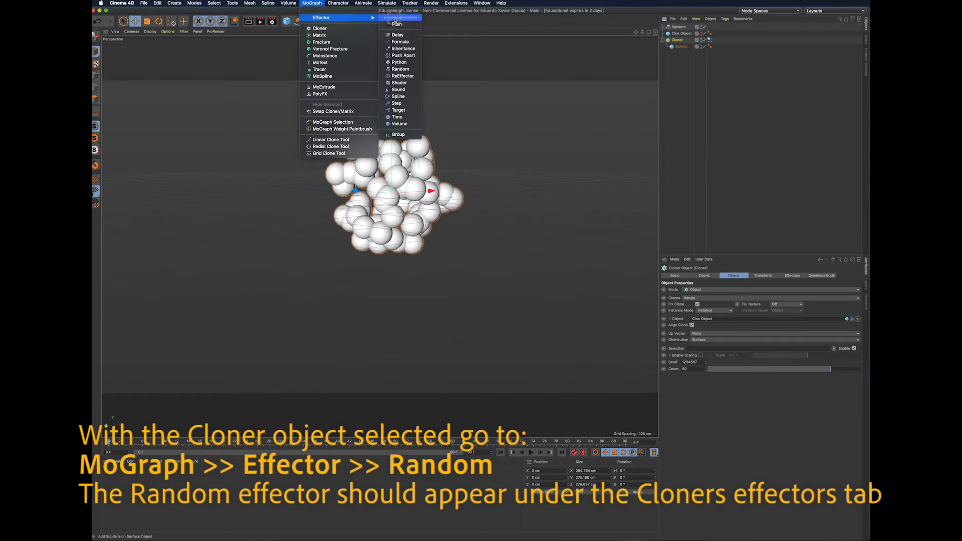
click(399, 68)
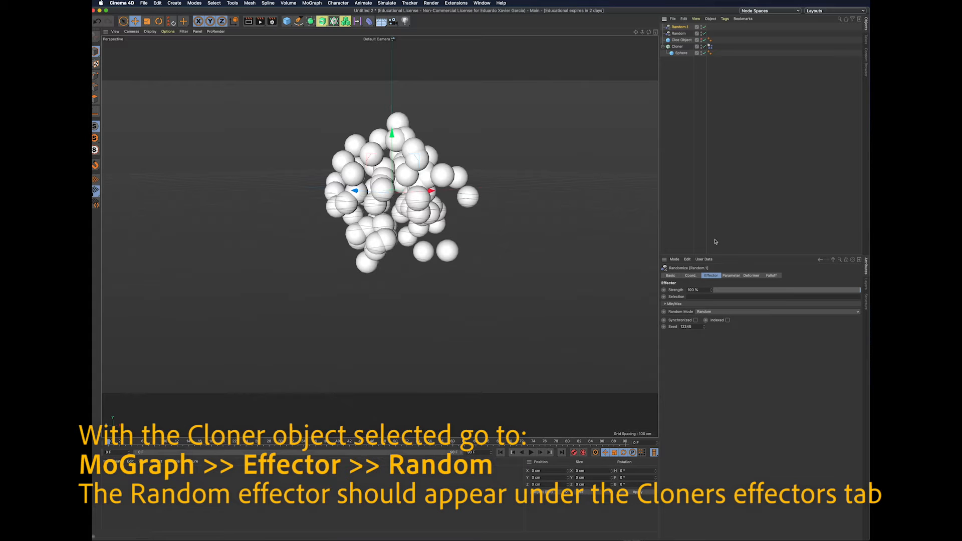
Step: Turn off Position in the second Random effector's parameters and vary the clone sizes with a positive Uniform Scale value instead
click(732, 276)
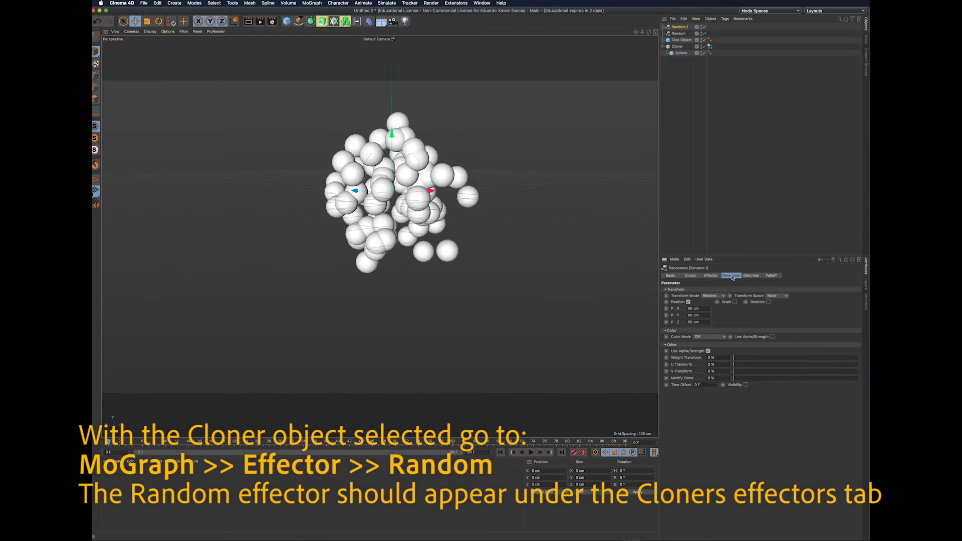
click(689, 302)
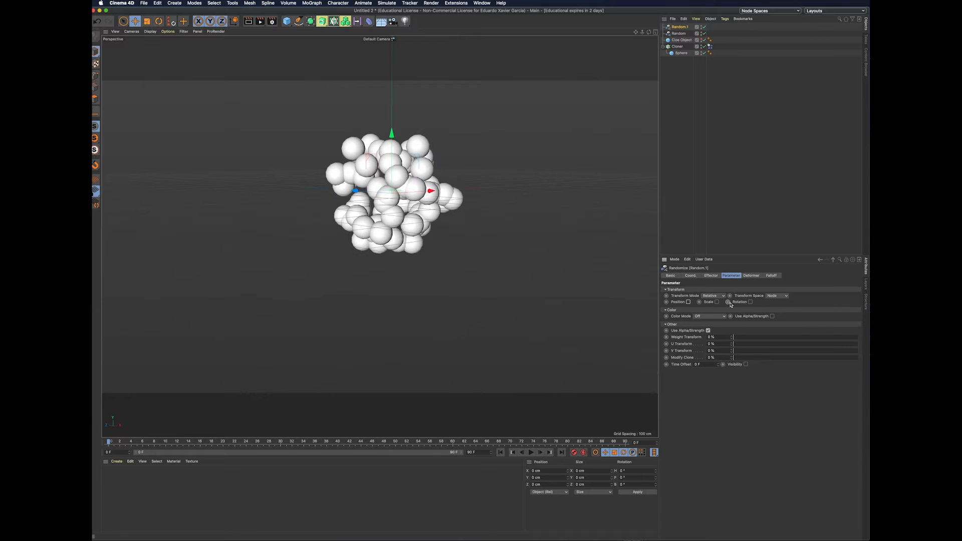
click(717, 302)
click(734, 329)
click(757, 308)
click(757, 308)
drag(757, 309, 757, 294)
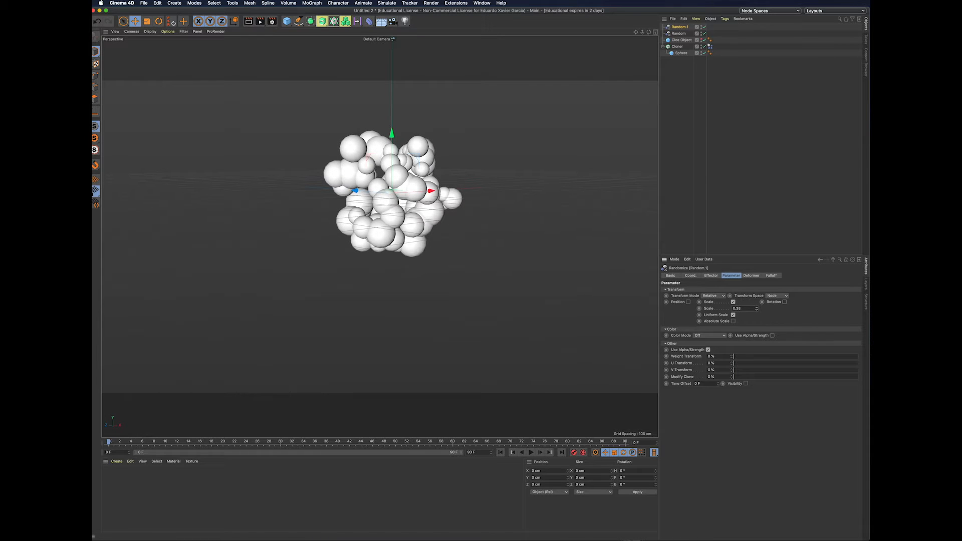
Step: Set the second Random effector to Noise mode with Indexed enabled while the simulation plays, then stop and return to the first frame
click(531, 453)
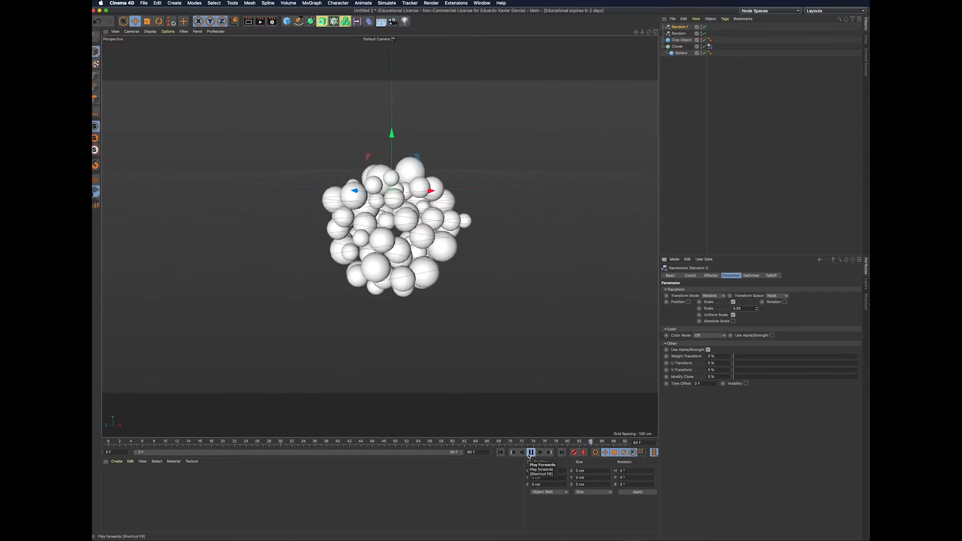
click(710, 276)
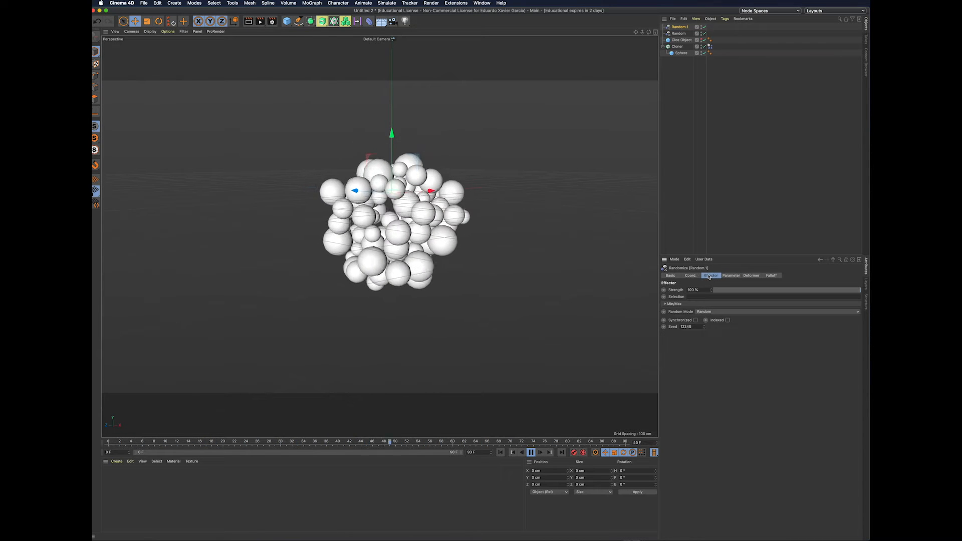
click(704, 312)
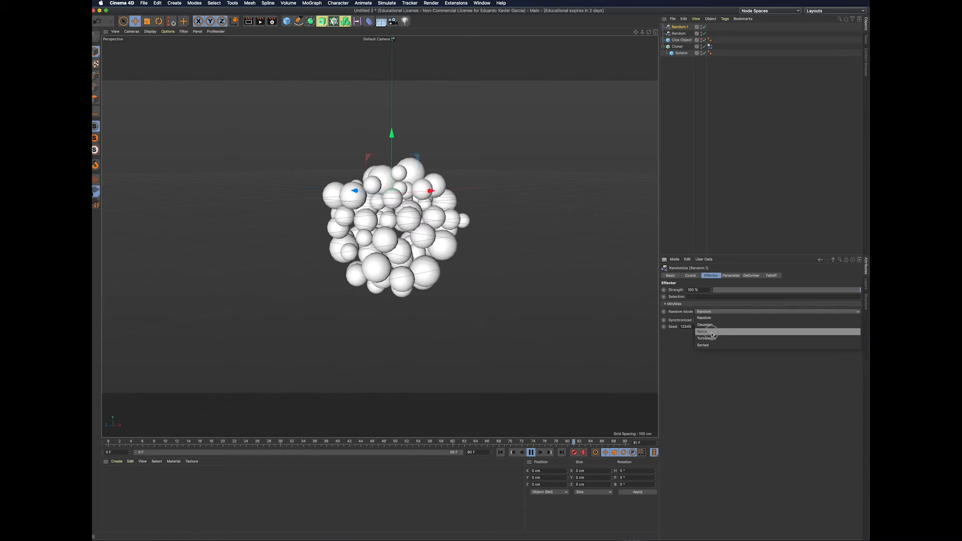
click(711, 332)
click(727, 320)
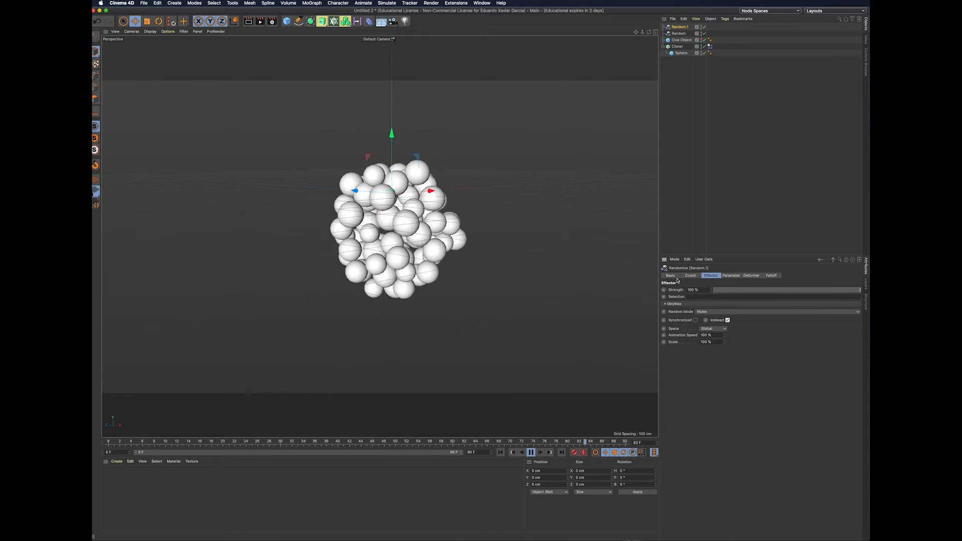
click(532, 453)
click(500, 453)
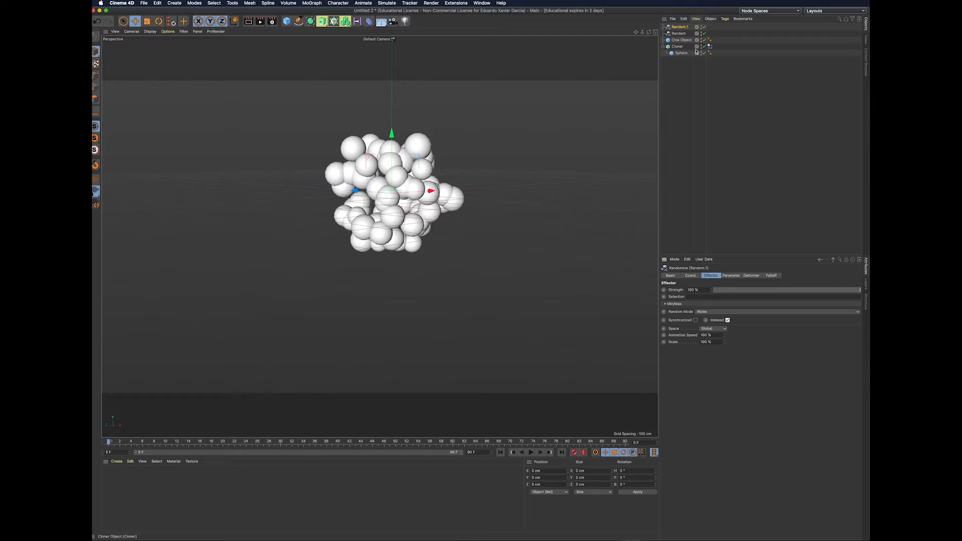
Step: Add a Vibrate tag to the hidden sphere that carries the clones, enable its scale vibration and play the simulation
click(712, 19)
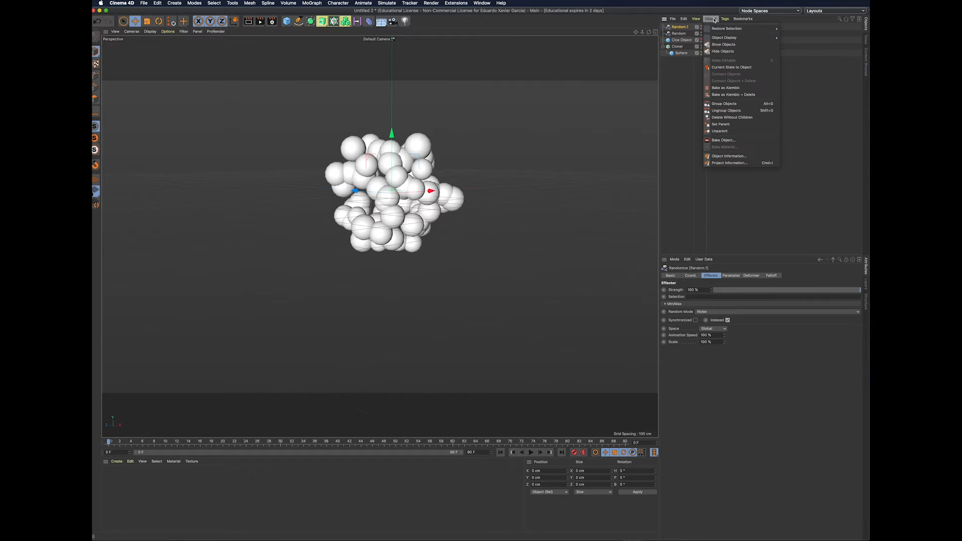
mouse_move(730, 19)
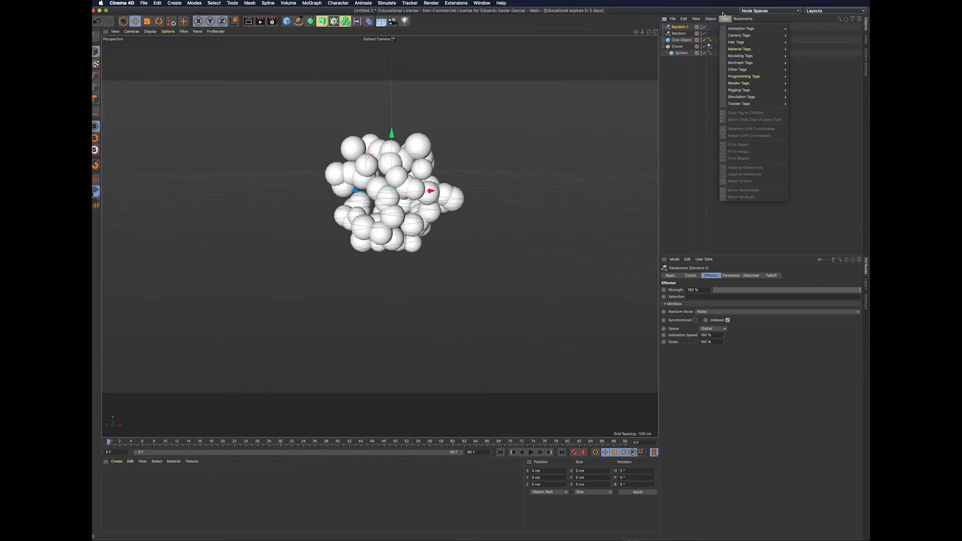
click(682, 40)
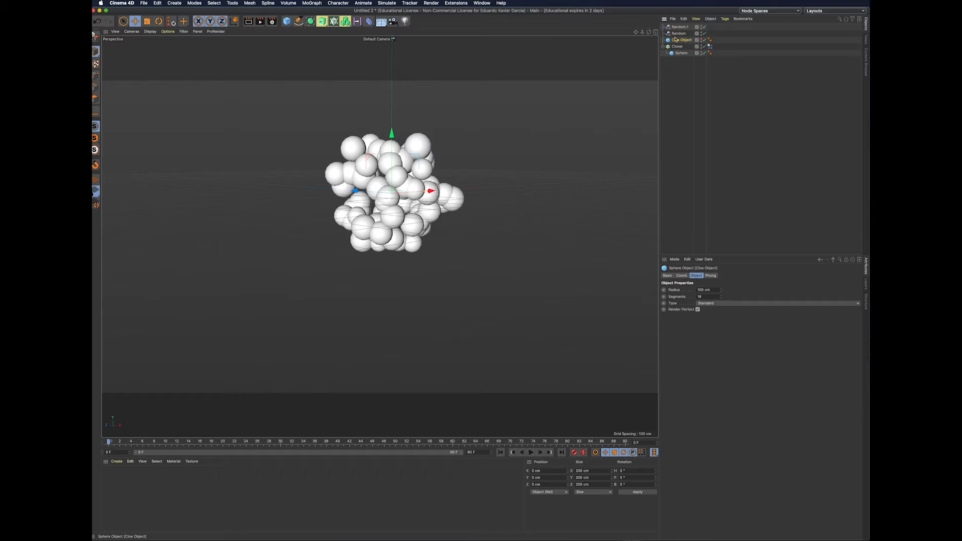
click(726, 19)
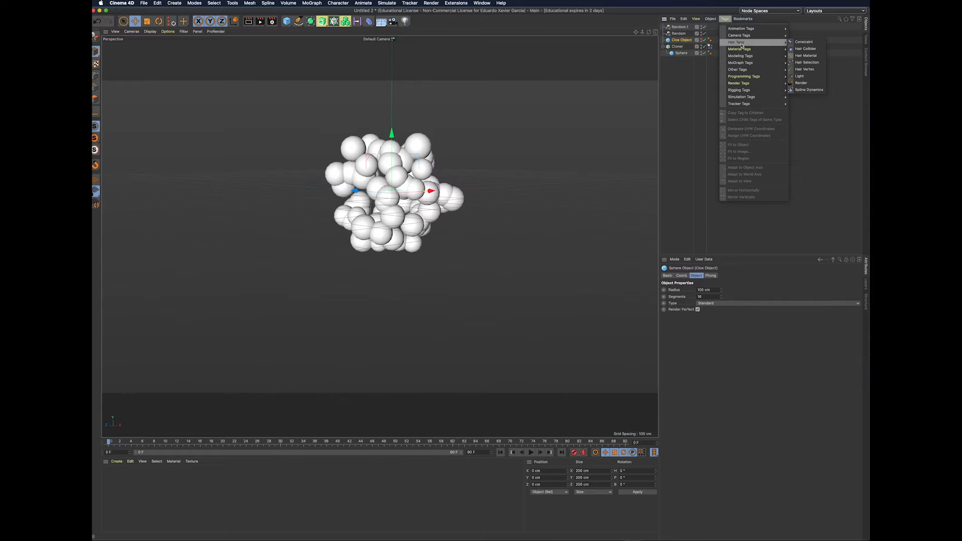
mouse_move(748, 31)
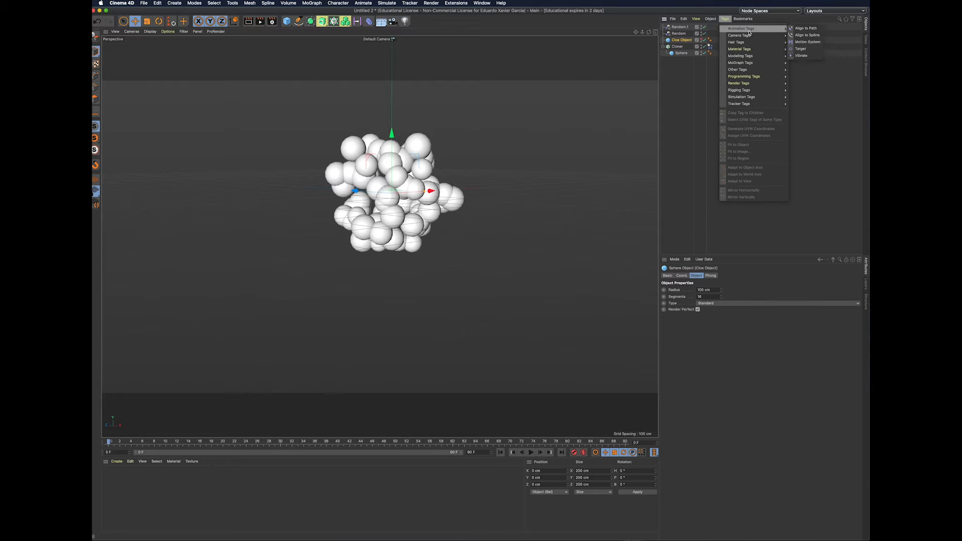
click(801, 55)
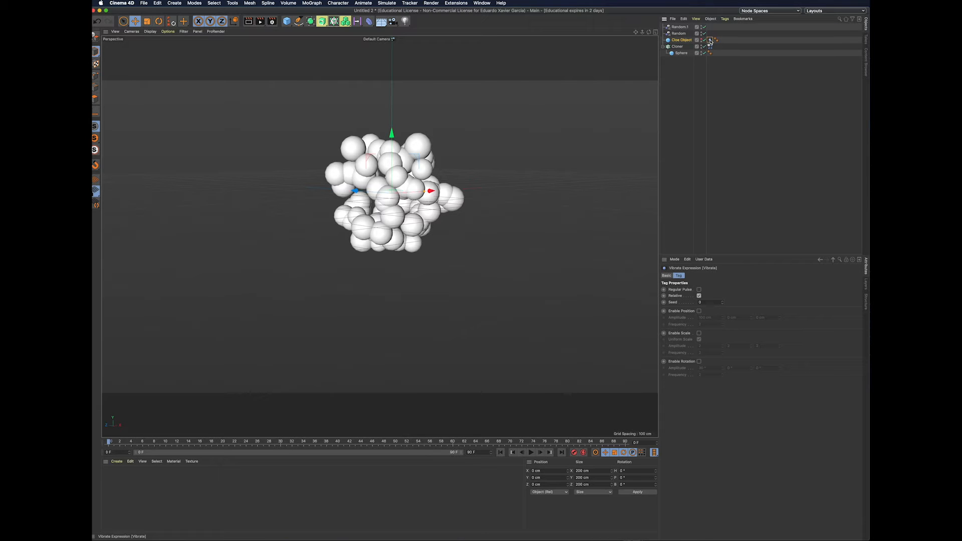
click(699, 333)
click(530, 453)
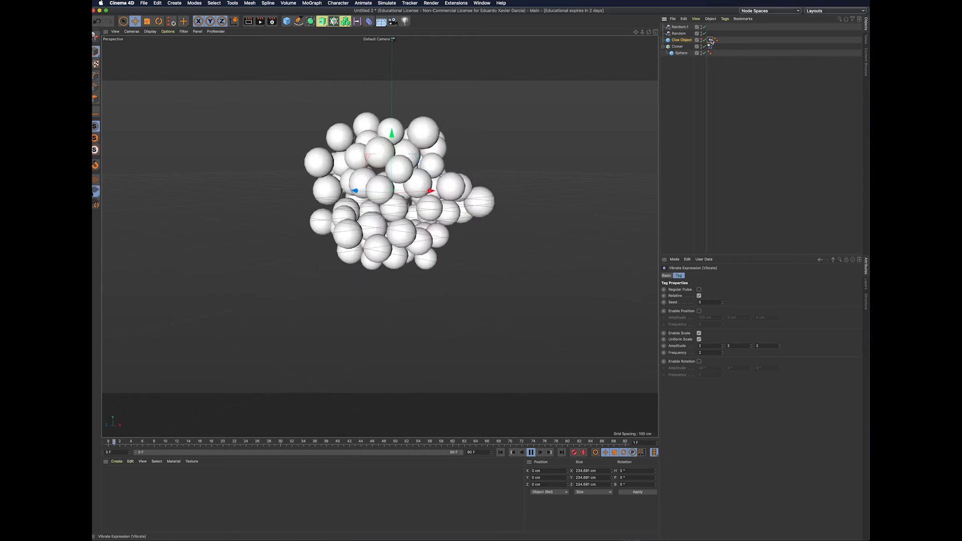
Step: Enable rotation in the Vibrate tag, set its second and third amplitudes to about 122° and 52°, and adjust the rotation frequency
click(699, 361)
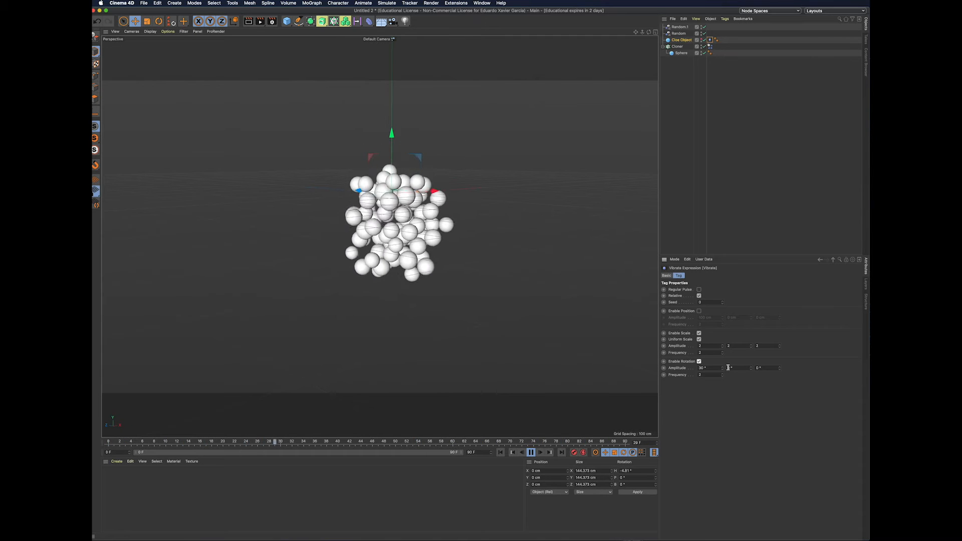
drag(752, 368, 751, 358)
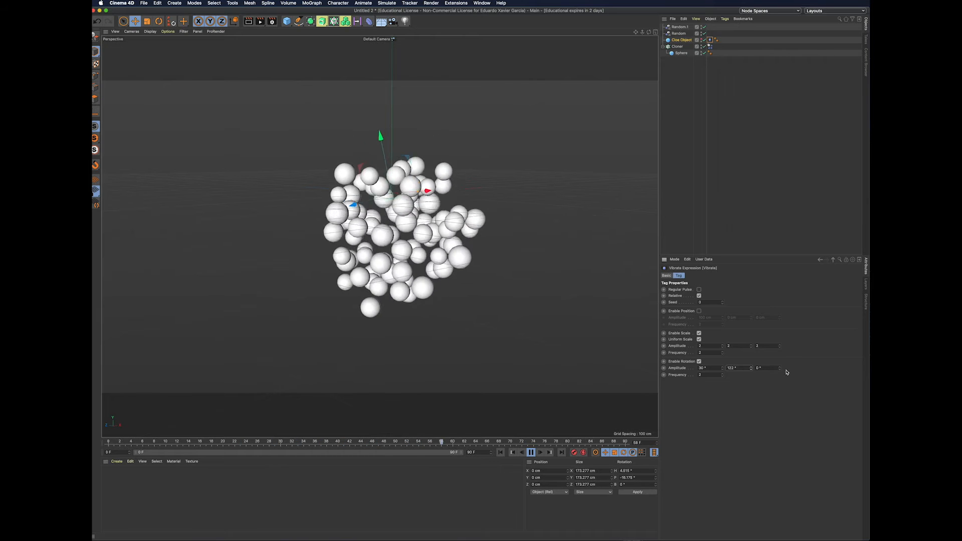
drag(779, 368, 780, 351)
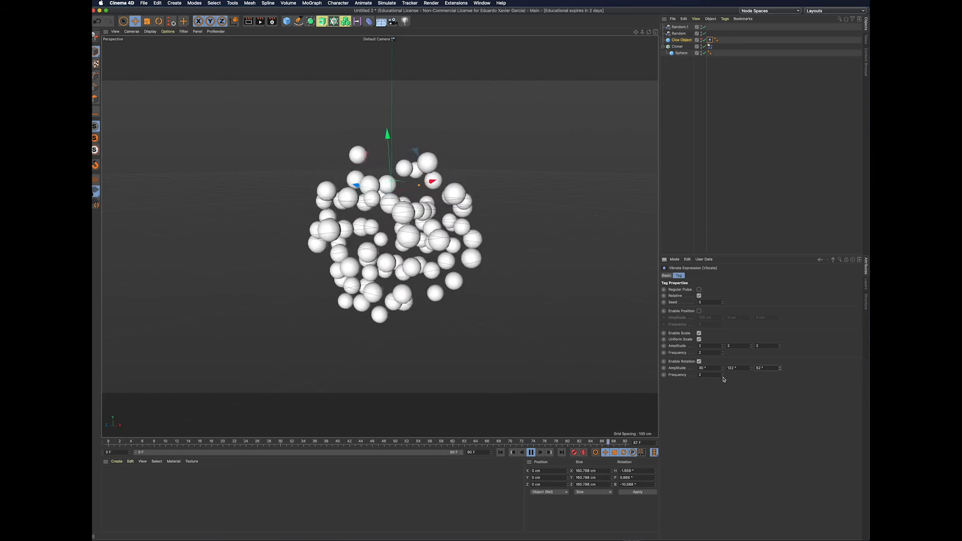
drag(722, 375, 722, 380)
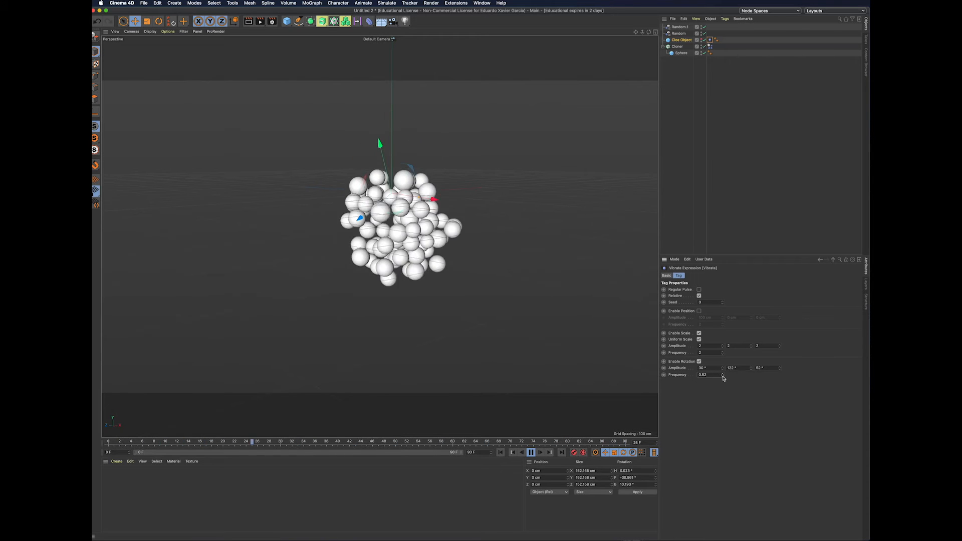
Step: Clear the object selection to watch the vibrating cluster, then stop playback and return to the first frame
click(688, 106)
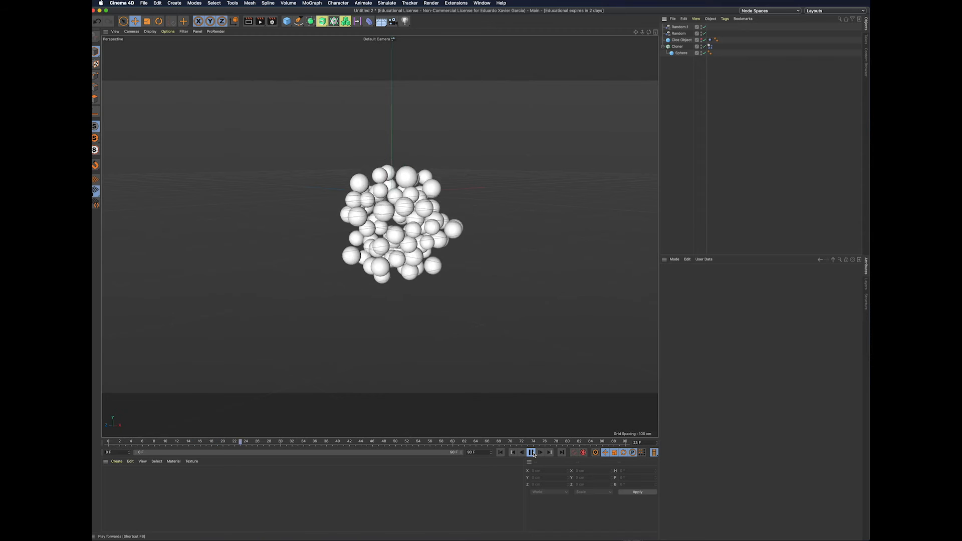
click(532, 452)
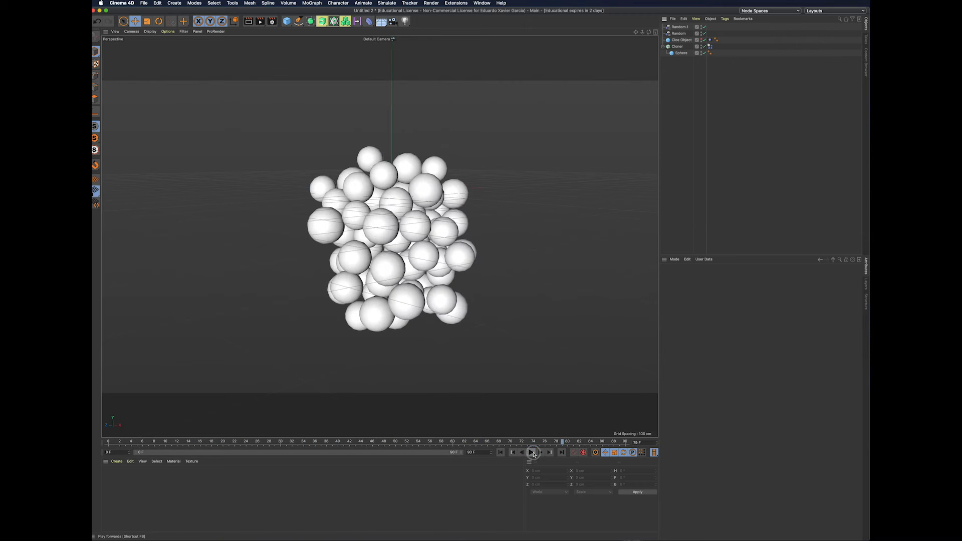
click(500, 453)
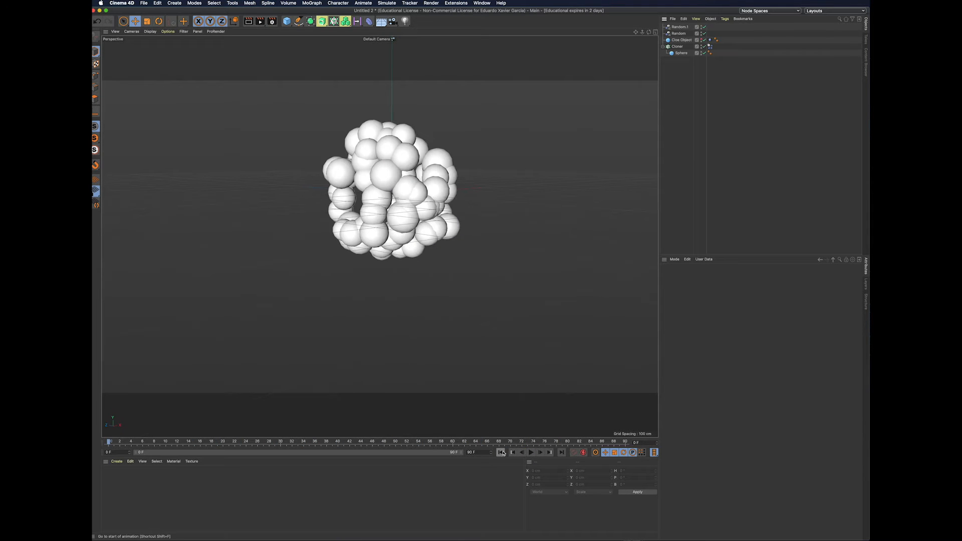
Step: Add a Helix spline to the scene, with the view wide enough to show it around the small sphere cluster
drag(646, 33, 645, 33)
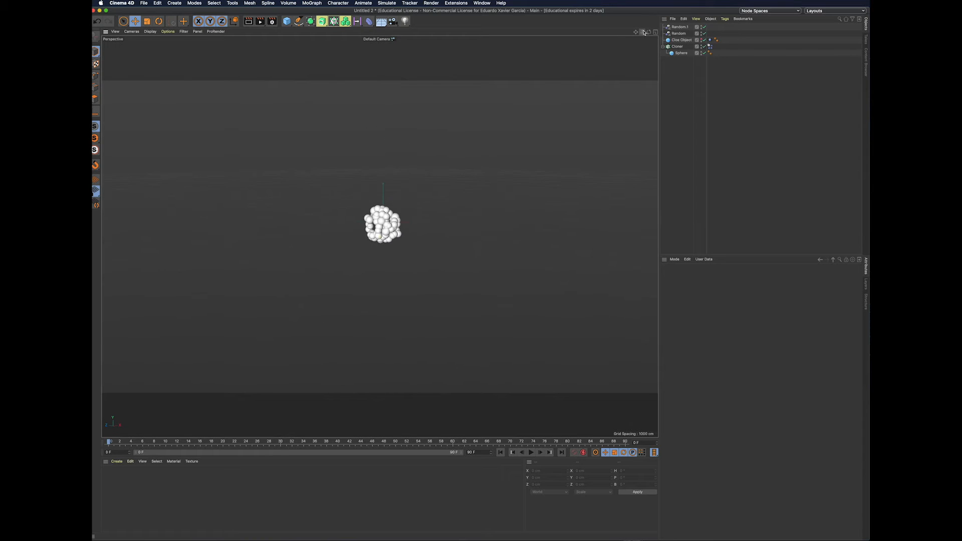
click(299, 22)
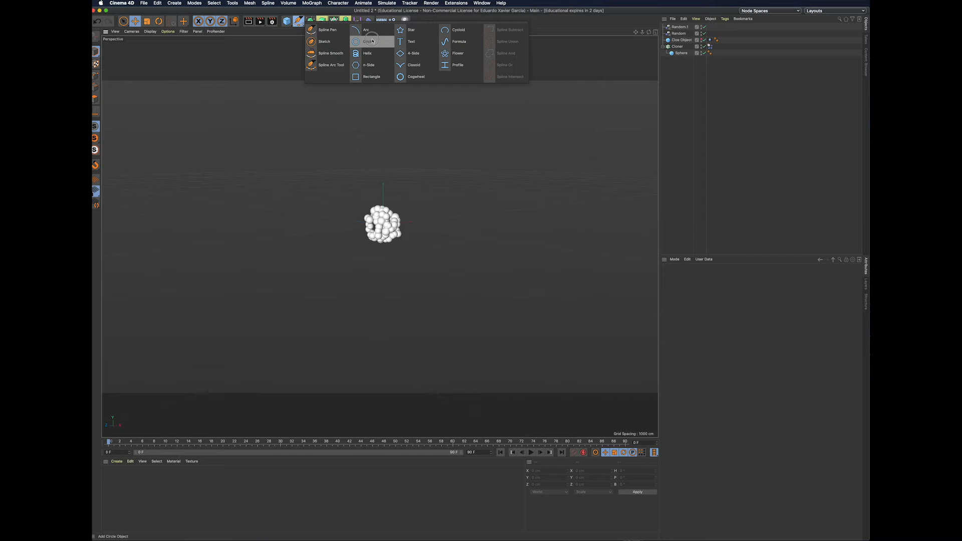
click(371, 53)
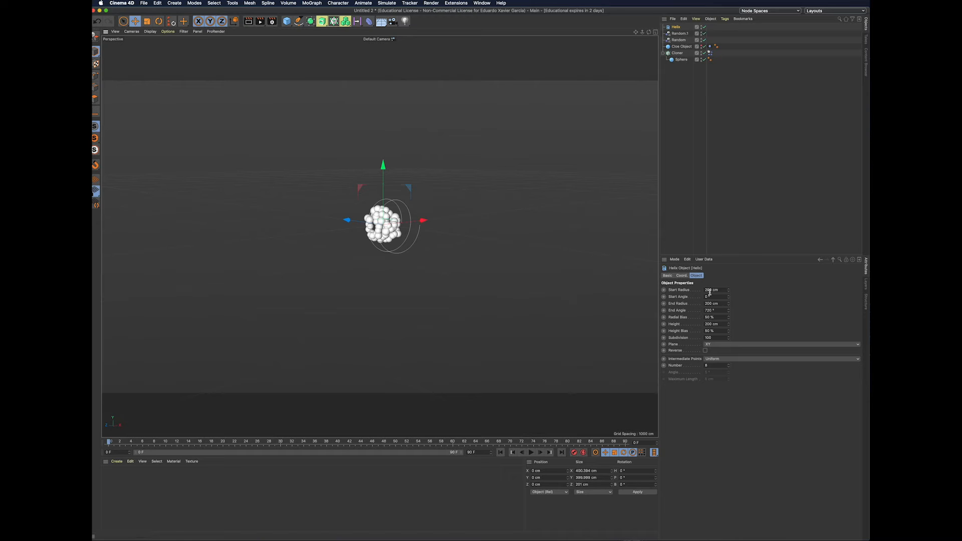
Step: Set the helix's plane to XZ and scale it up around the cluster to a radius of about 1089 cm
click(721, 345)
click(716, 357)
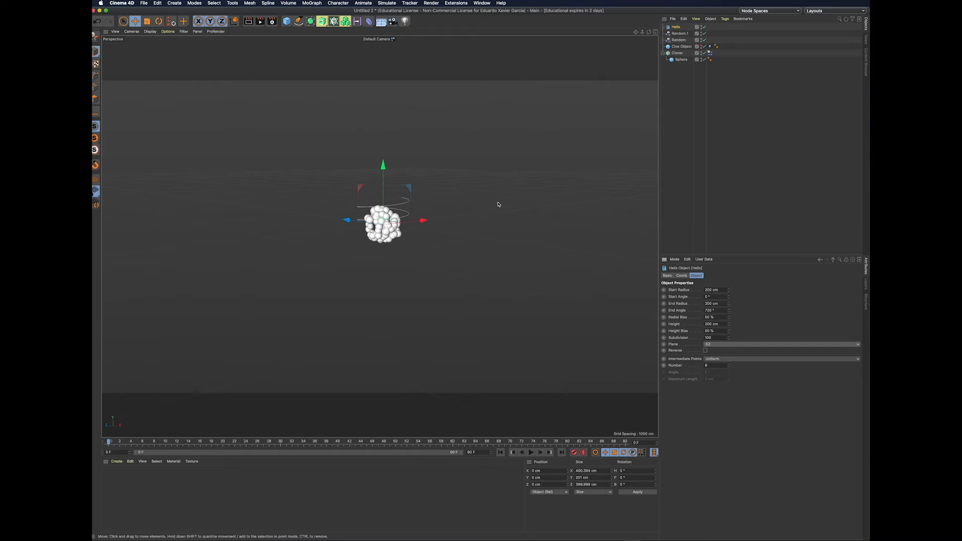
key(t)
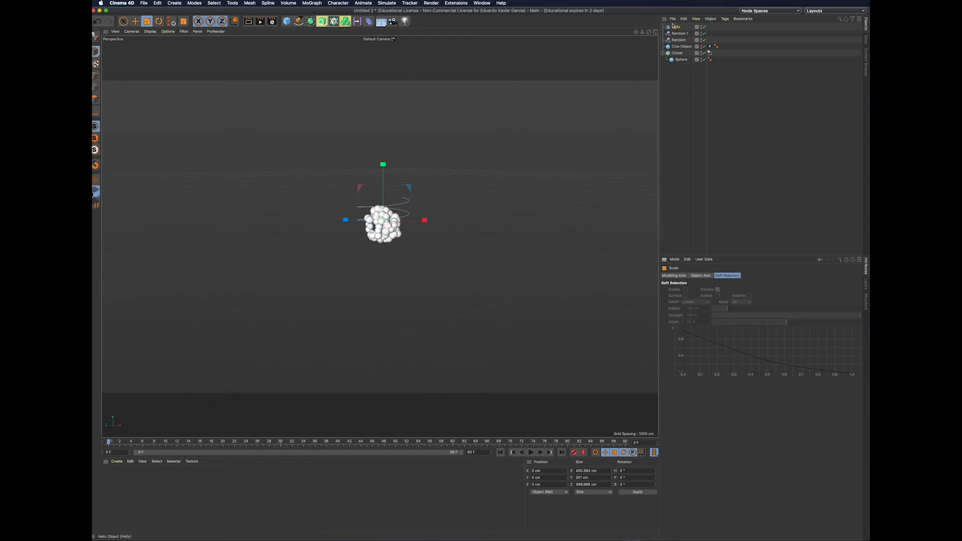
drag(479, 227, 521, 166)
drag(635, 32, 380, 237)
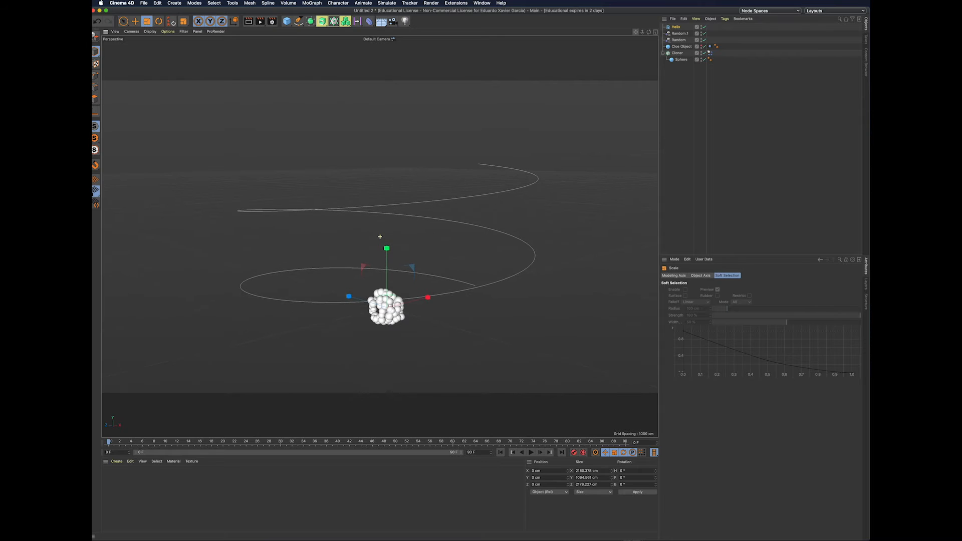
drag(649, 32, 380, 236)
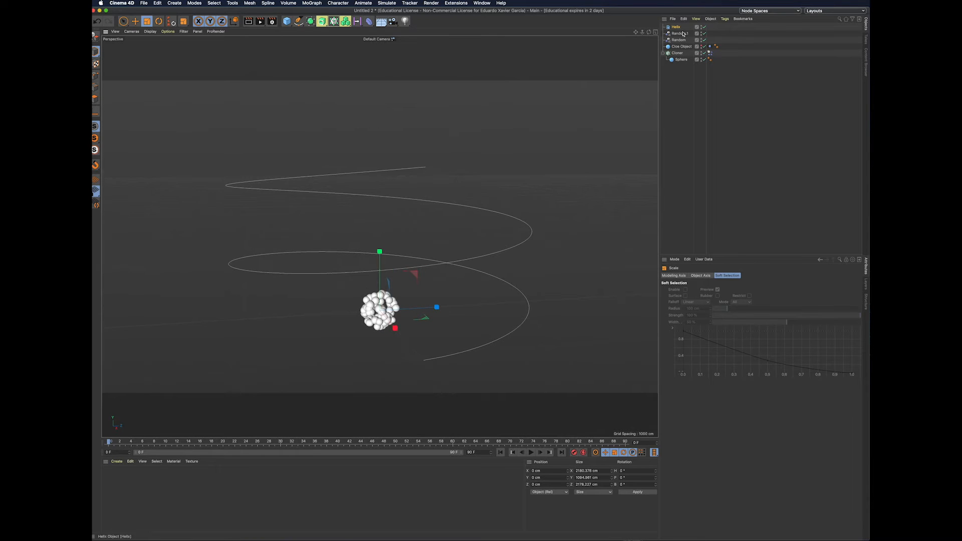
Step: Add an Align to Spline tag to the hidden sphere that carries the clones and assign the Helix as its spline path
click(681, 47)
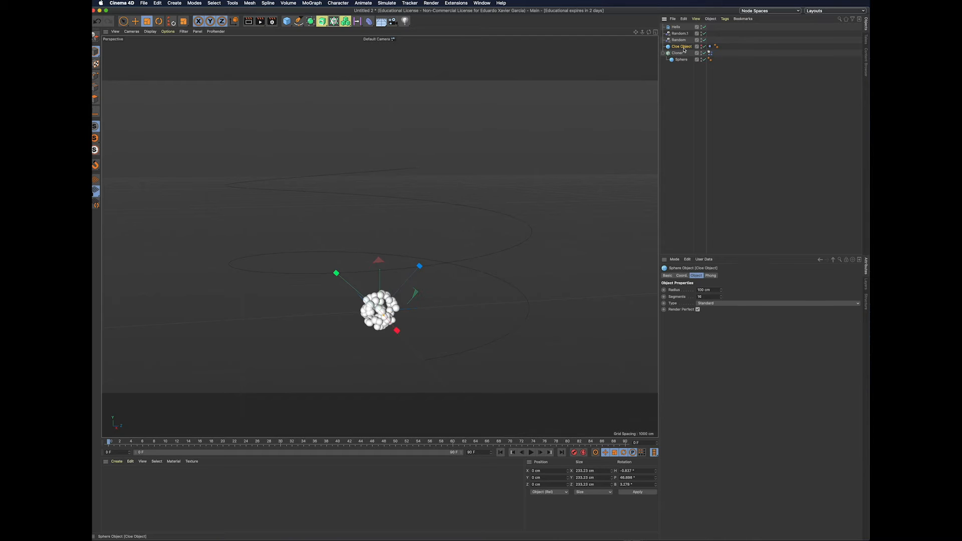
click(725, 18)
click(726, 19)
click(727, 19)
mouse_move(727, 29)
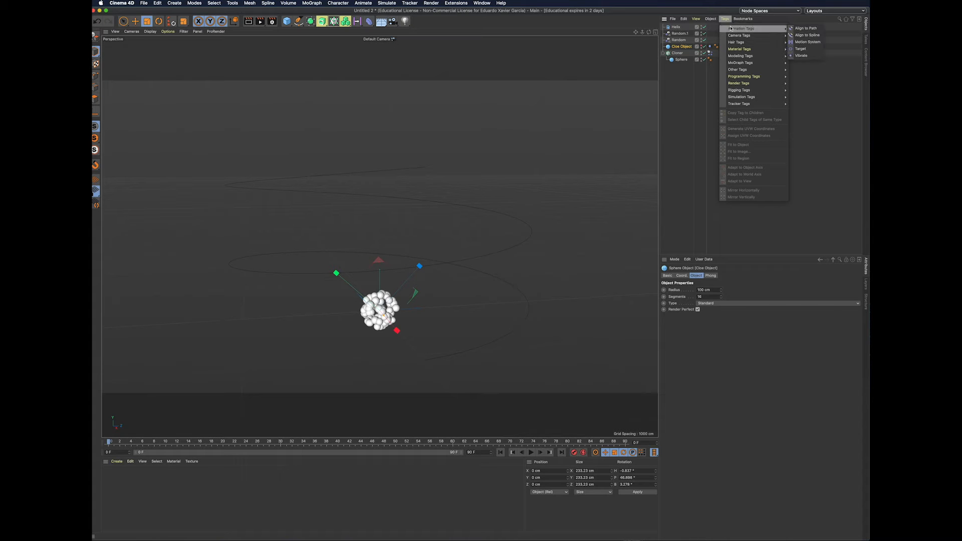
click(807, 36)
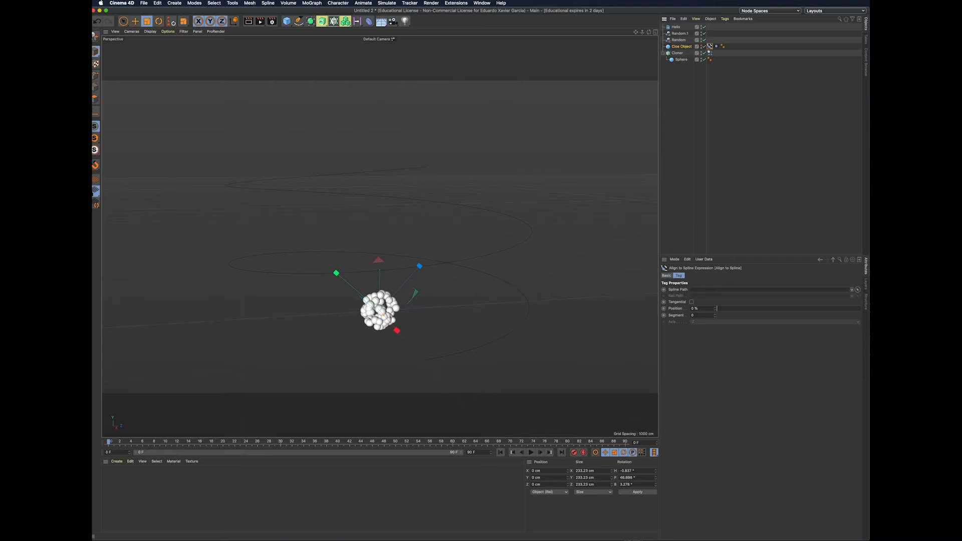
drag(676, 28, 706, 290)
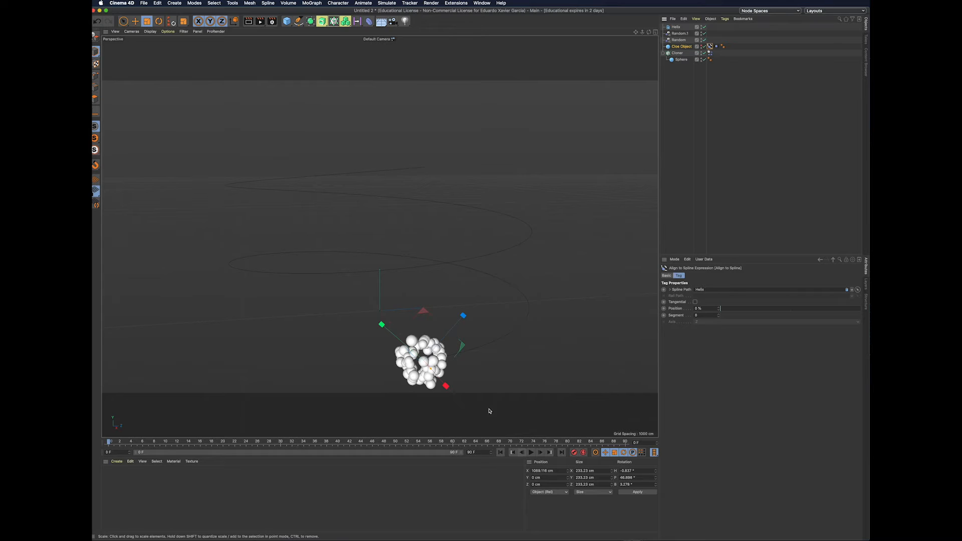
Step: Keyframe the tag's spline position at 0% on frame 0 and extend the timeline and its visible range to 150 frames
drag(641, 32, 646, 36)
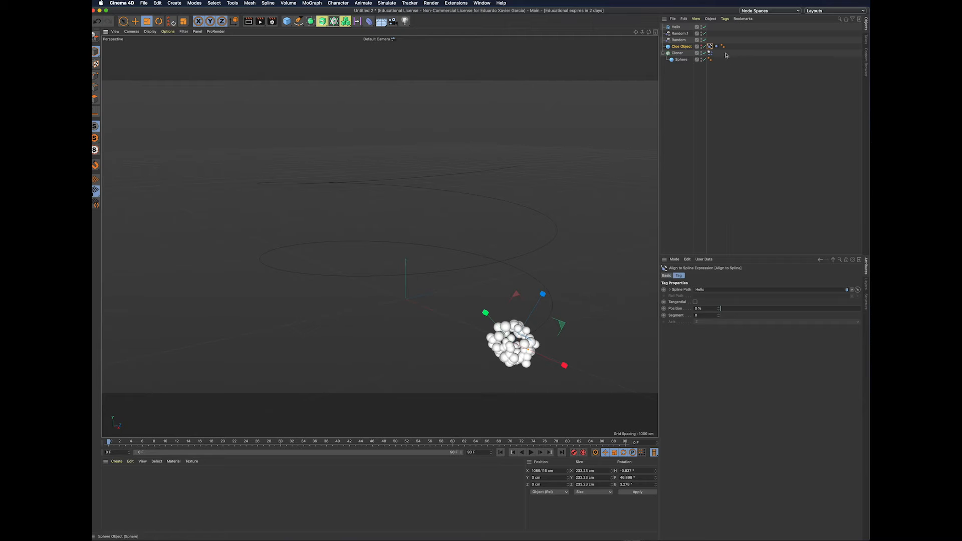
click(664, 308)
drag(109, 442, 653, 440)
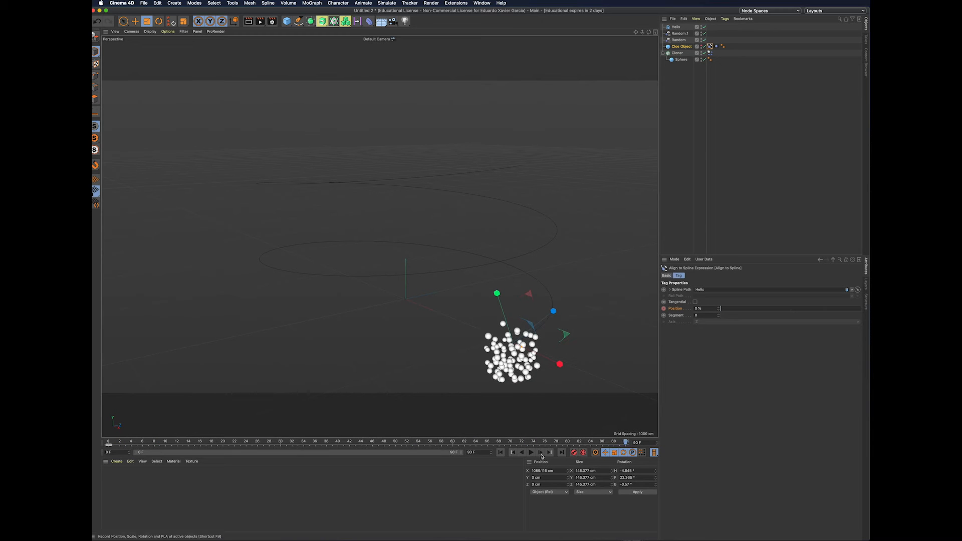
double_click(481, 453)
key(Return)
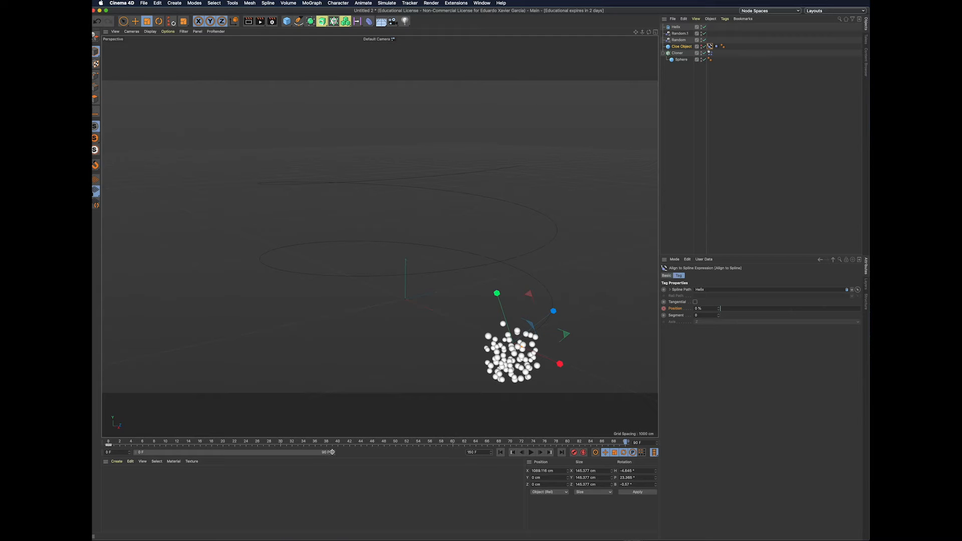
mouse_move(333, 452)
mouse_down()
mouse_move(581, 441)
mouse_move(108, 437)
mouse_move(697, 444)
mouse_up()
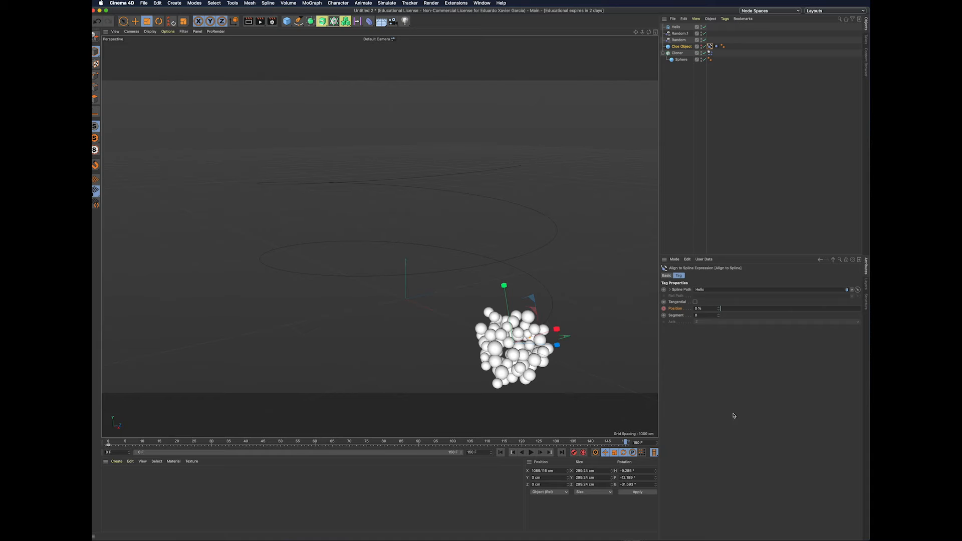
Step: Keyframe the spline position at 100% on frame 150 and play the animation from the start with nothing selected
drag(719, 309, 863, 308)
click(664, 308)
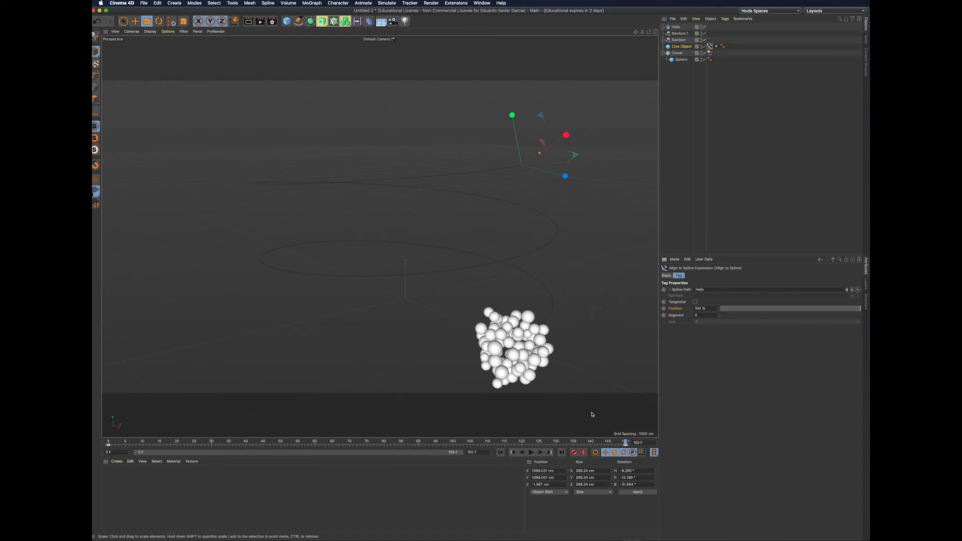
click(500, 453)
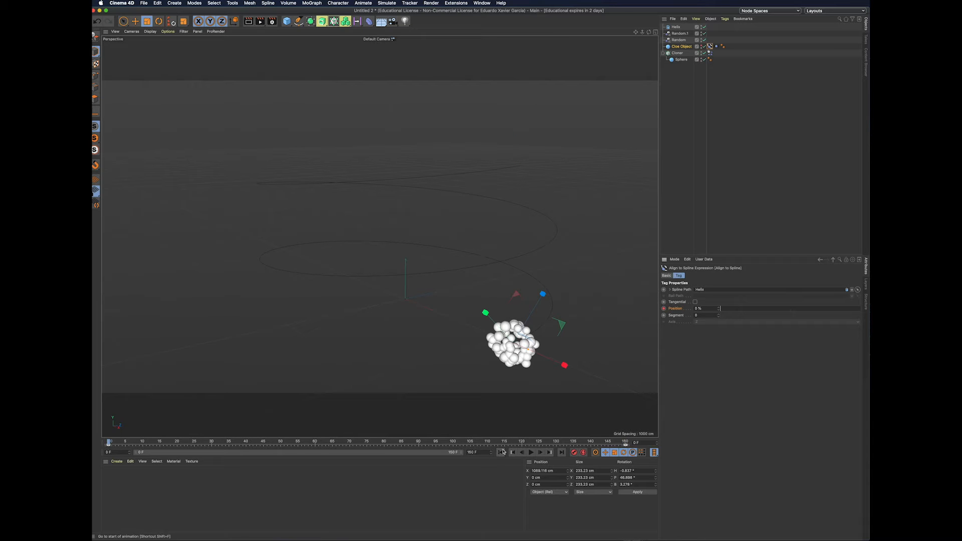
click(531, 453)
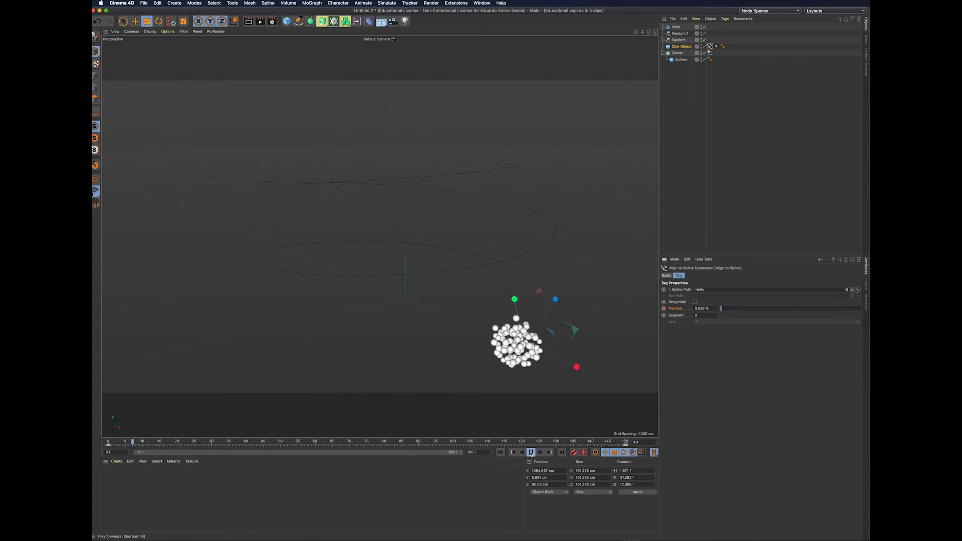
click(691, 172)
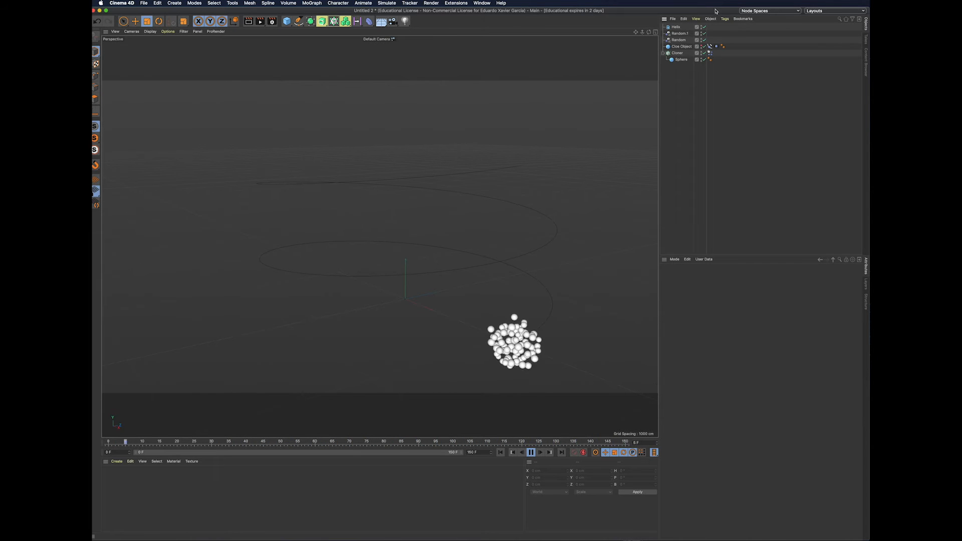
Step: Make the hidden carrier sphere visible in the viewport, stop playback and return to the first frame
click(701, 45)
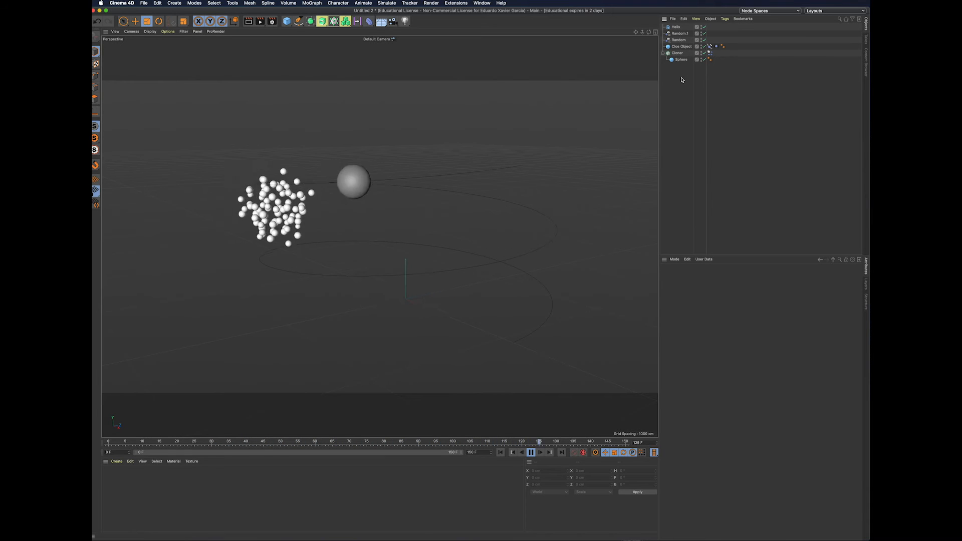
click(531, 453)
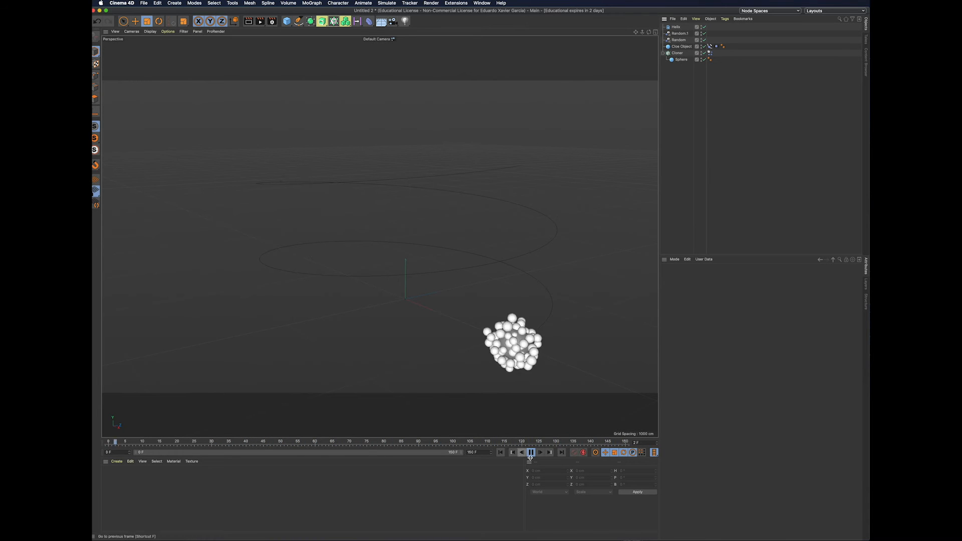
click(500, 452)
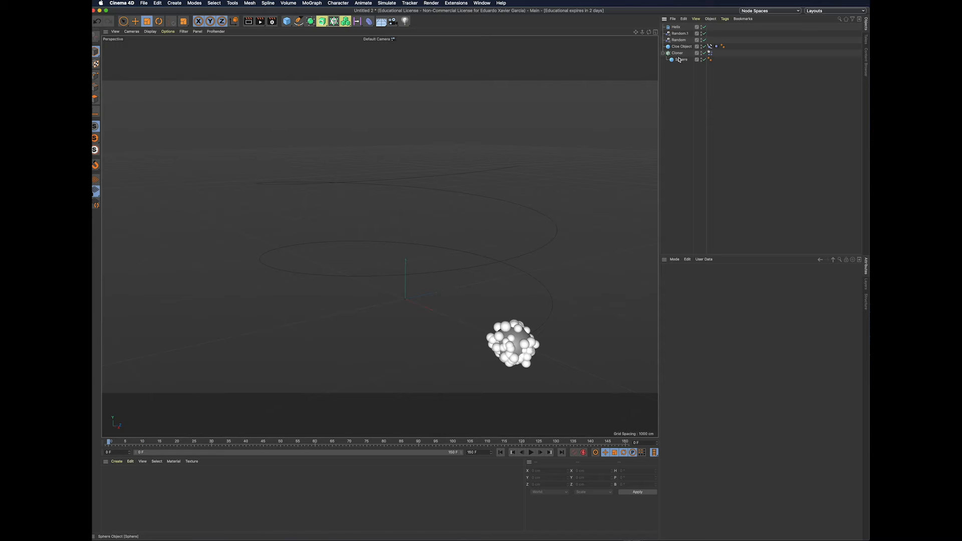
Step: Raise Follow Position to 7 in the Cloner's Dynamics Body tag during playback, and return to the first frame
click(711, 53)
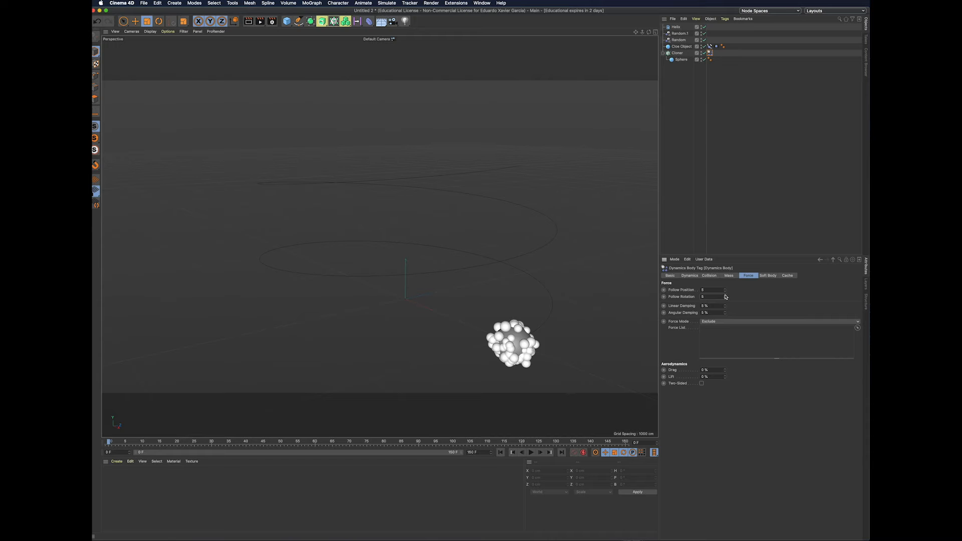
click(531, 452)
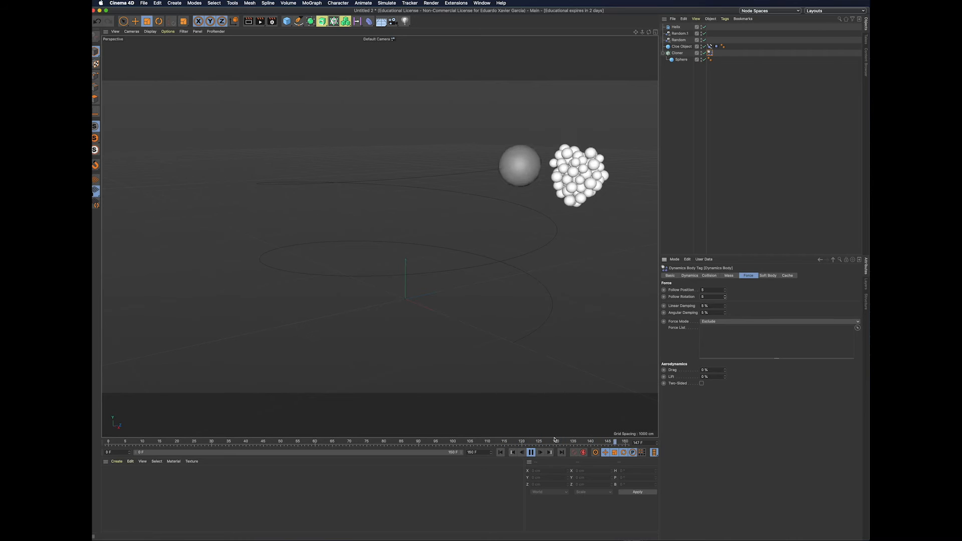
click(726, 289)
click(726, 289)
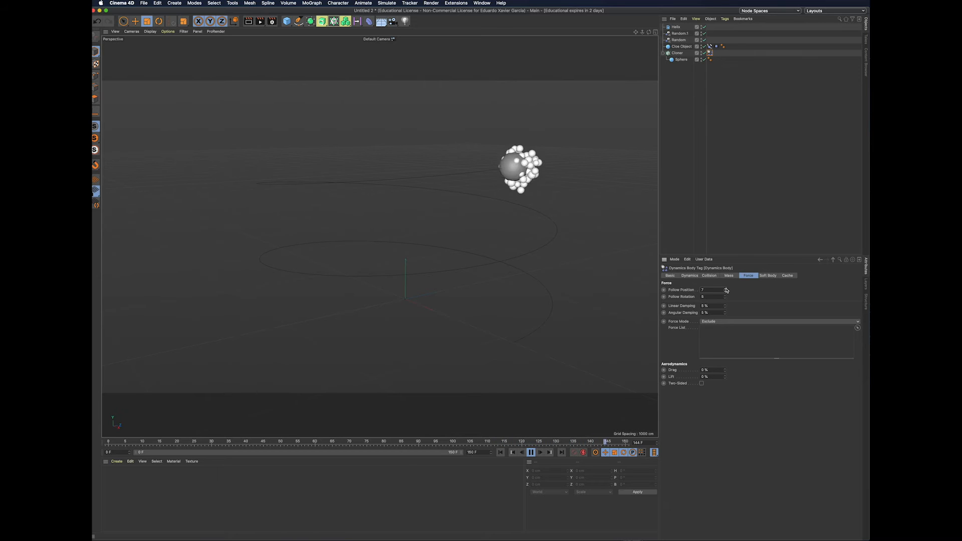
click(530, 454)
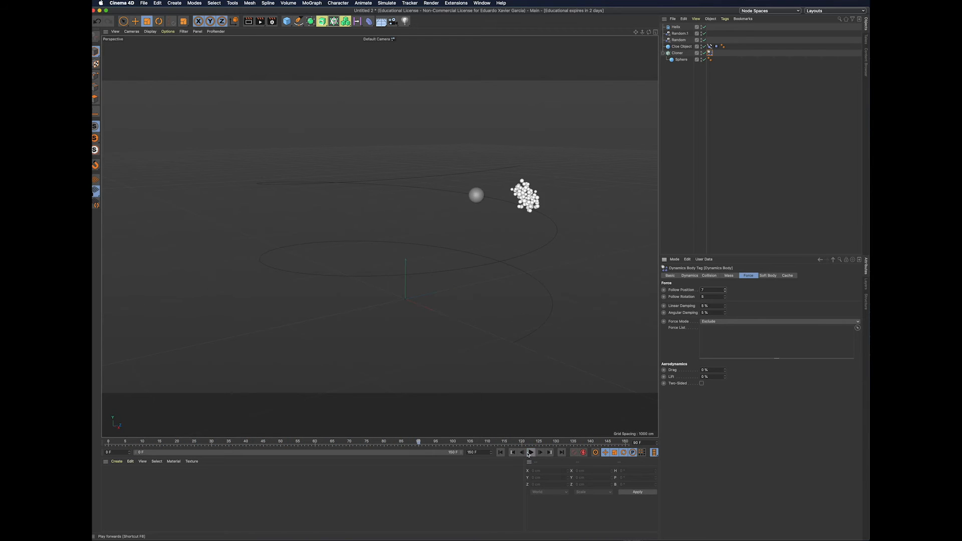
click(501, 453)
Step: Set the helix's start radius to about 997 cm, height to about 953 cm and start angle to about 428°, and preview the animation
click(677, 27)
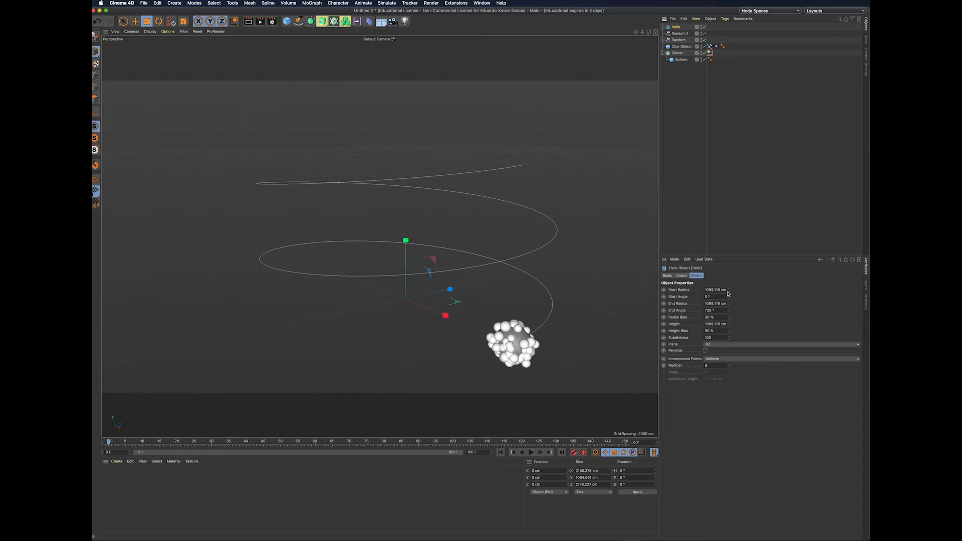
mouse_move(729, 294)
mouse_down()
mouse_move(692, 298)
mouse_move(729, 293)
mouse_up()
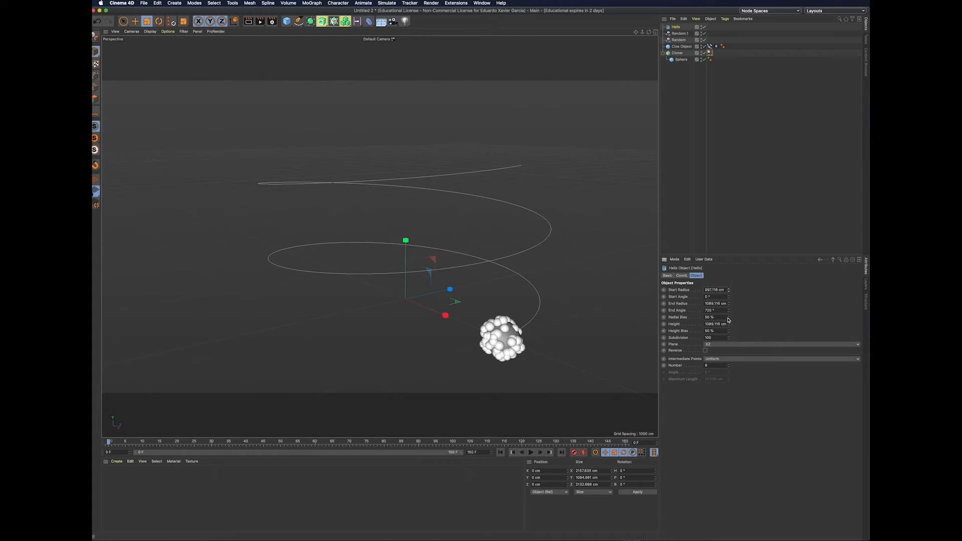
drag(729, 327, 708, 329)
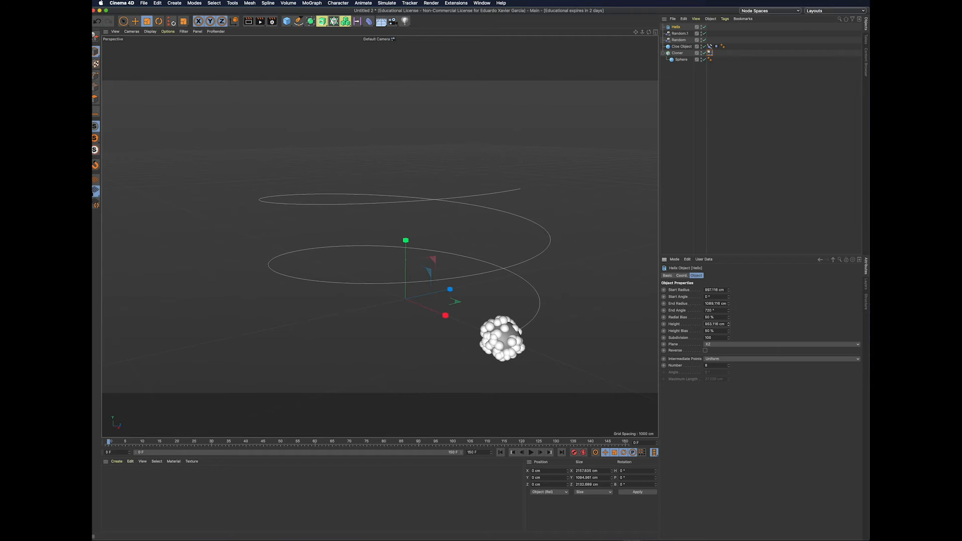
drag(729, 297, 736, 262)
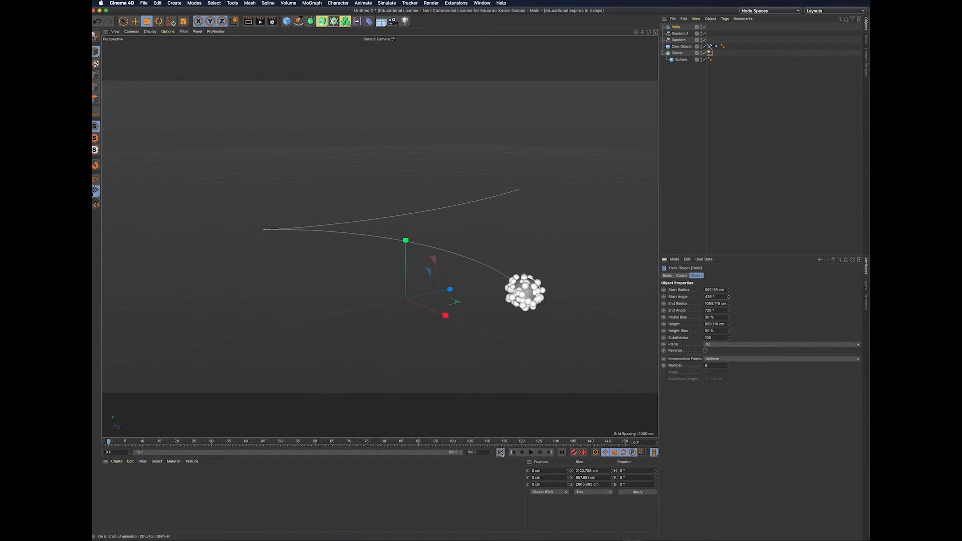
click(532, 453)
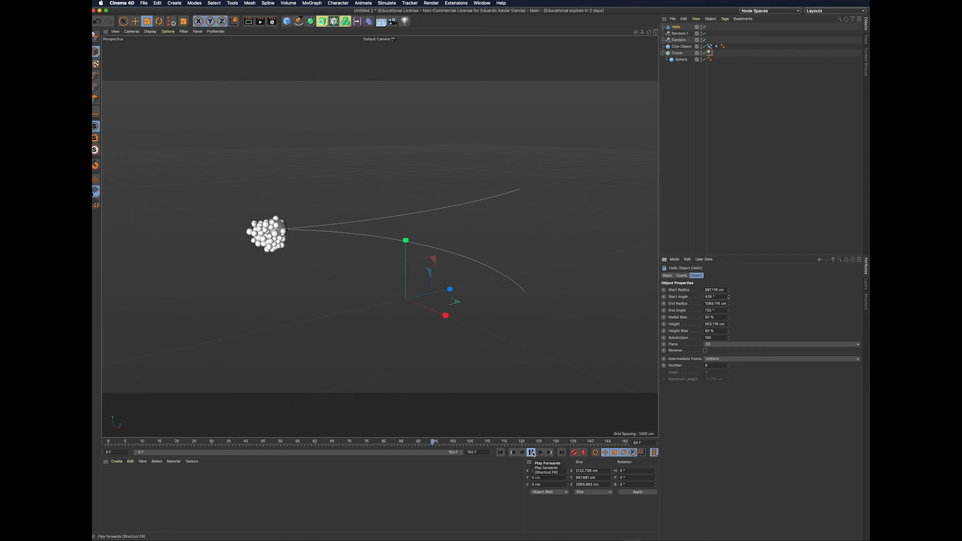
drag(649, 32, 691, 51)
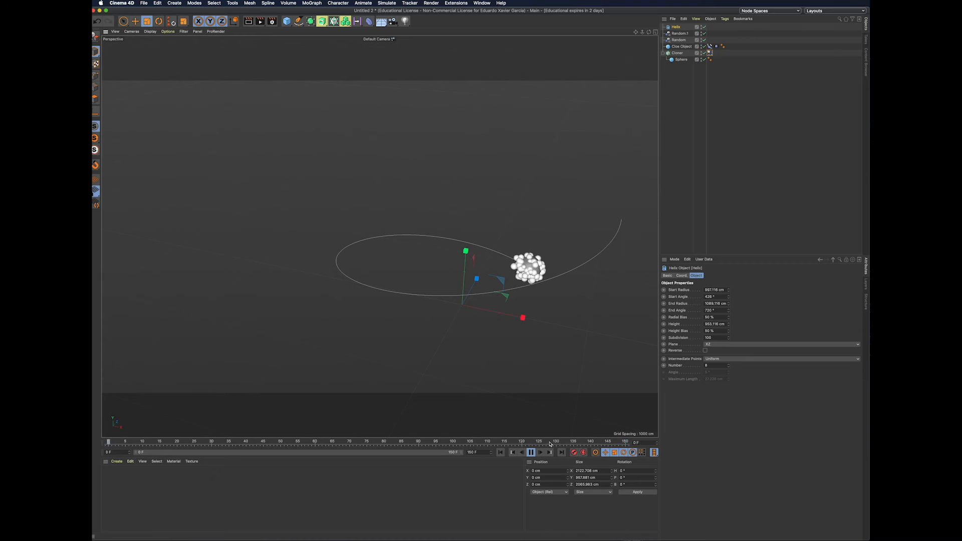
click(531, 452)
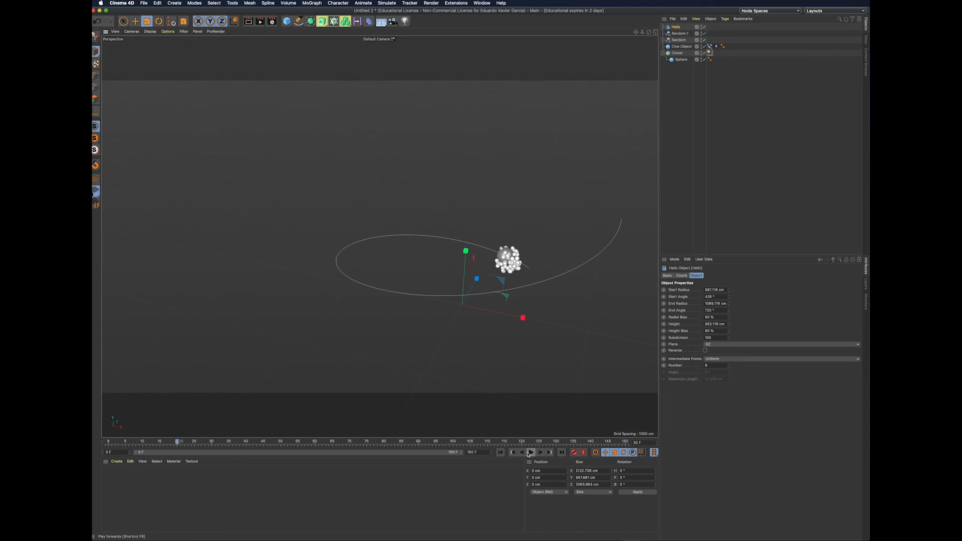
click(500, 453)
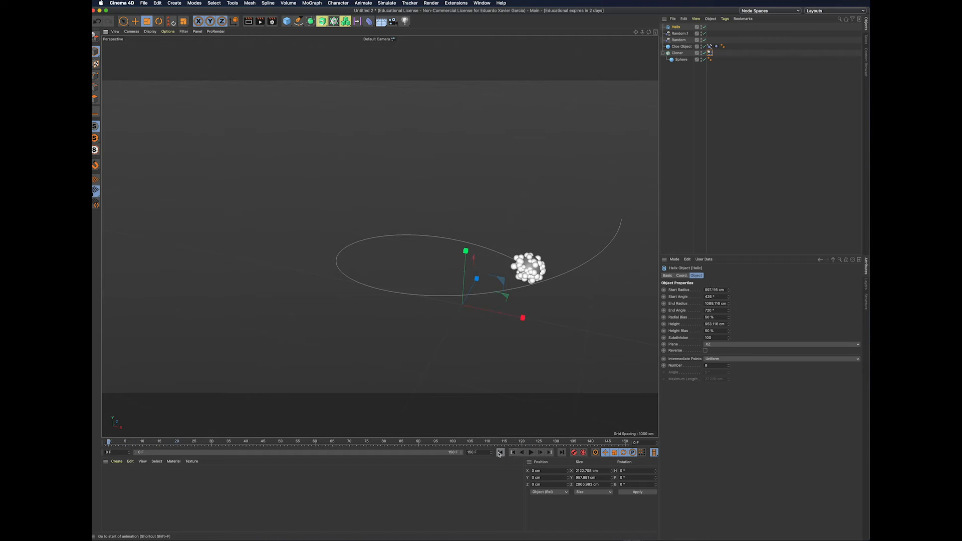
Step: Rename the helix as Sphere Spline and move it below the Random effectors in the object list
double_click(676, 28)
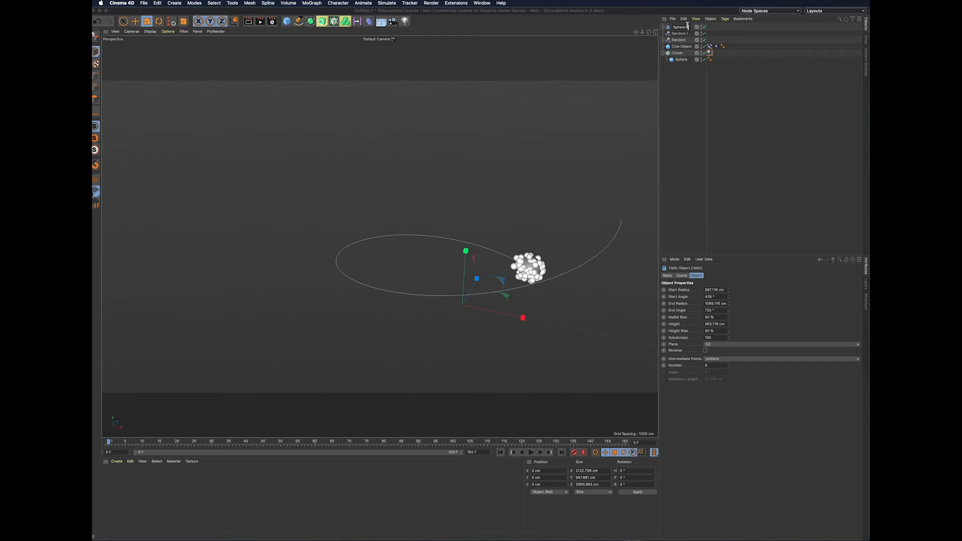
key(Return)
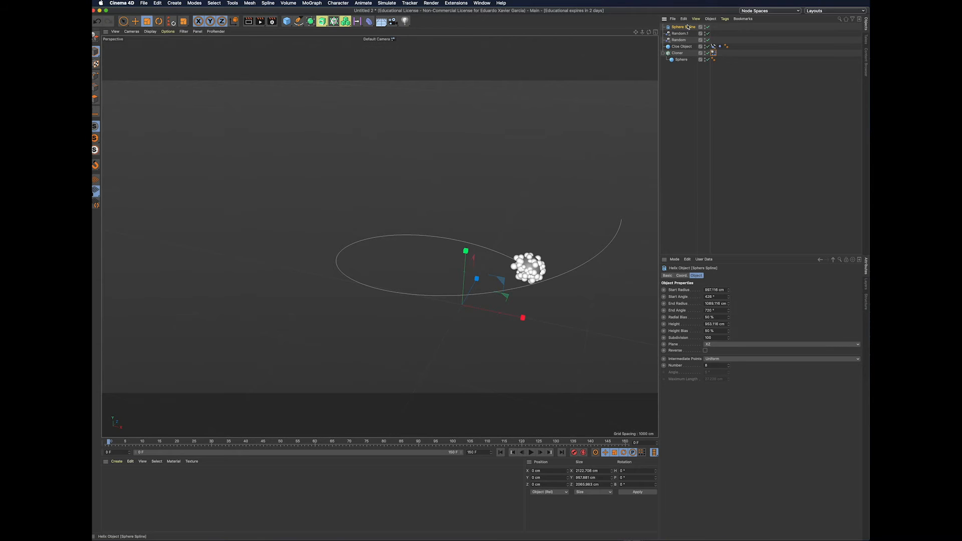
click(687, 28)
drag(688, 28, 681, 44)
click(685, 65)
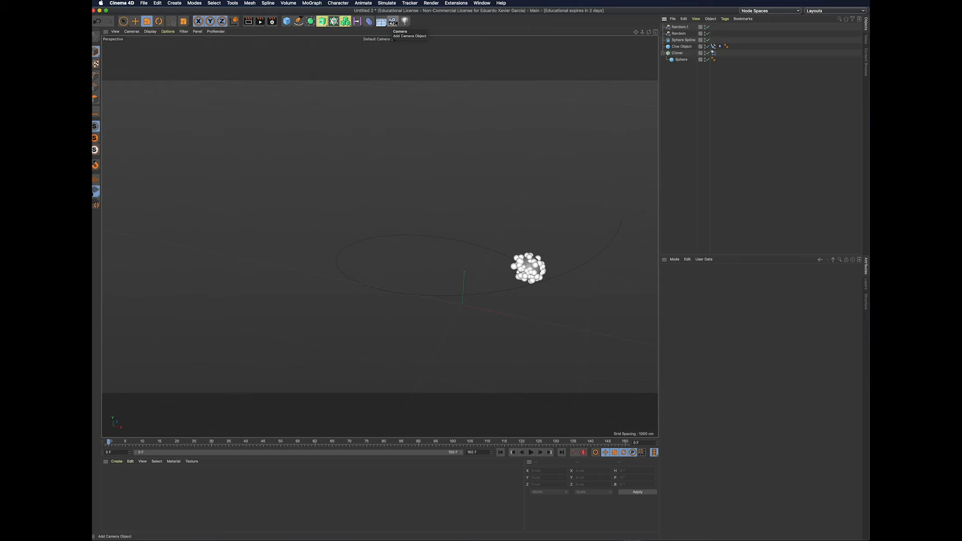
Step: Add a Camera object to the scene from the current view
click(392, 21)
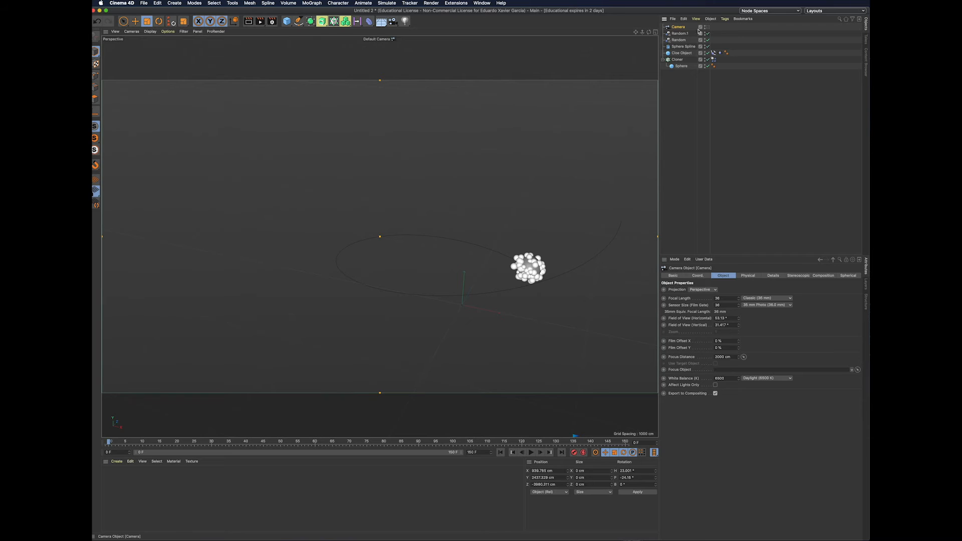
Step: Move the camera forward along its viewing axis to about X 121, Y 1498, Z -2002 cm
drag(648, 31, 554, 67)
drag(639, 33, 646, 249)
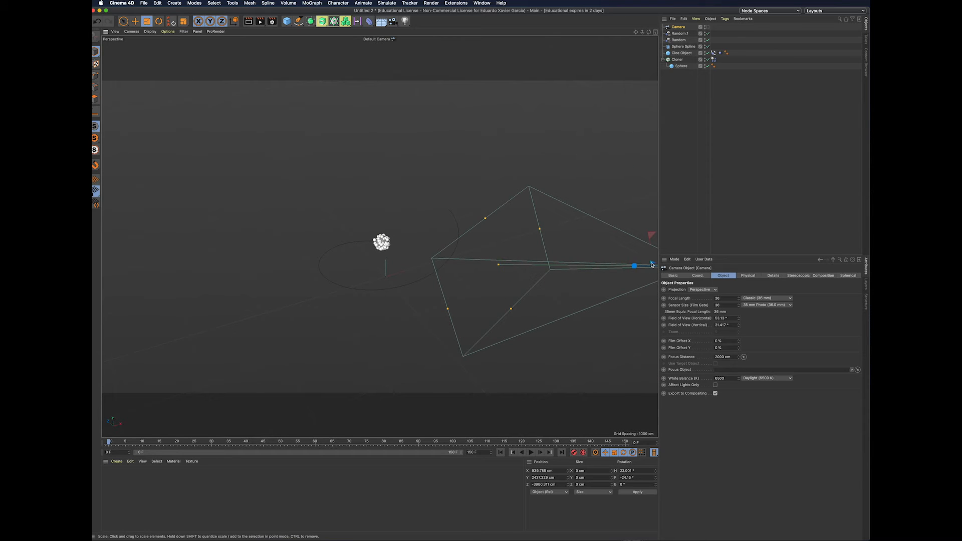
click(125, 22)
click(135, 21)
drag(638, 266, 429, 261)
drag(510, 249, 515, 211)
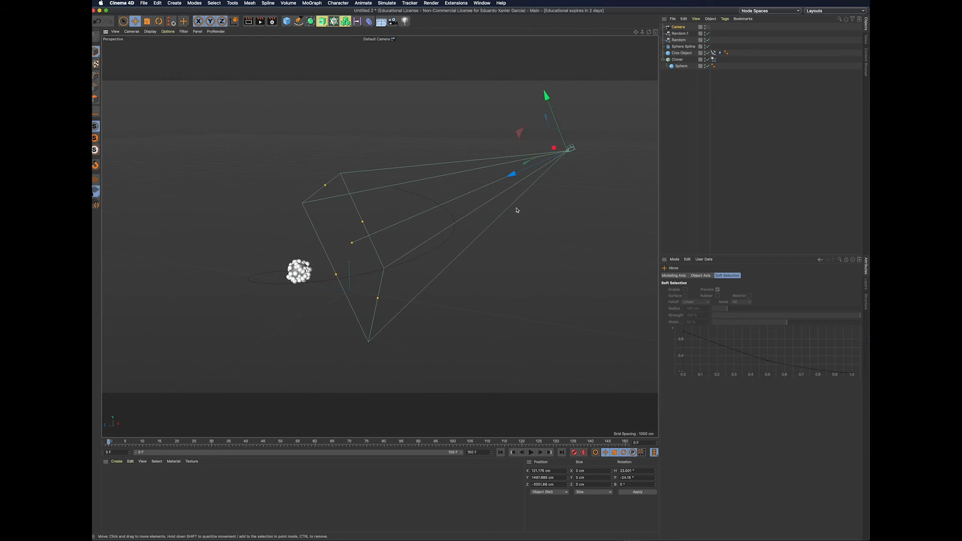
Step: Duplicate the Sphere Spline helix and rename the copy as Camera Spline.1
click(681, 46)
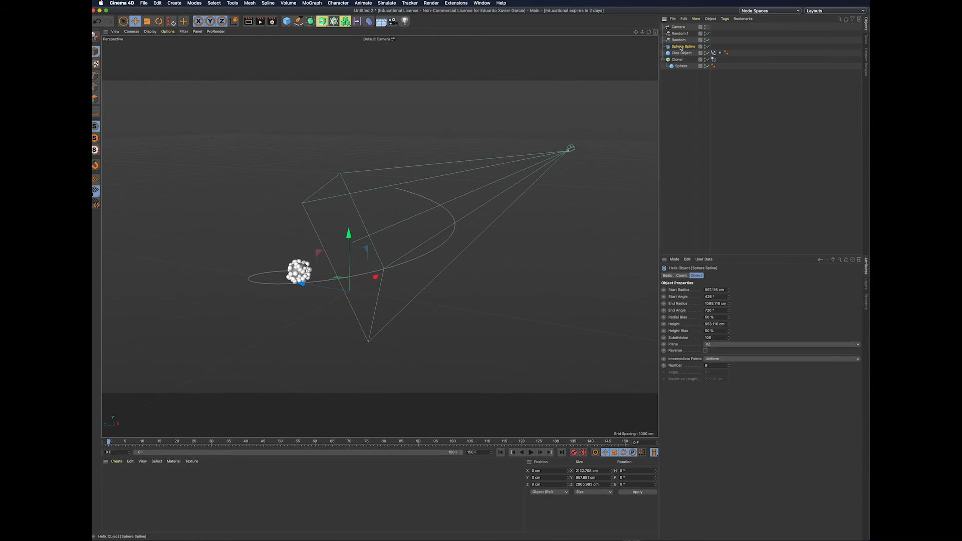
right_click(680, 47)
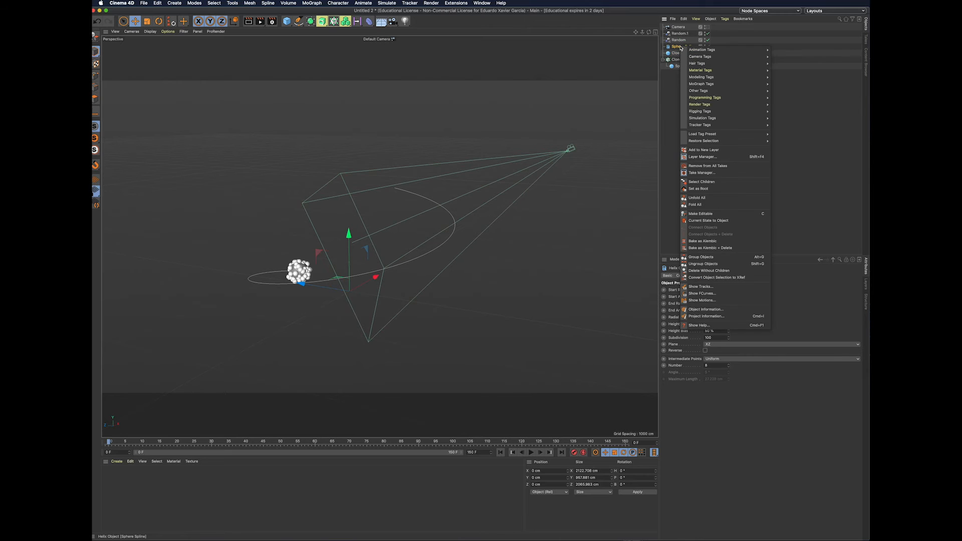
click(677, 48)
click(683, 19)
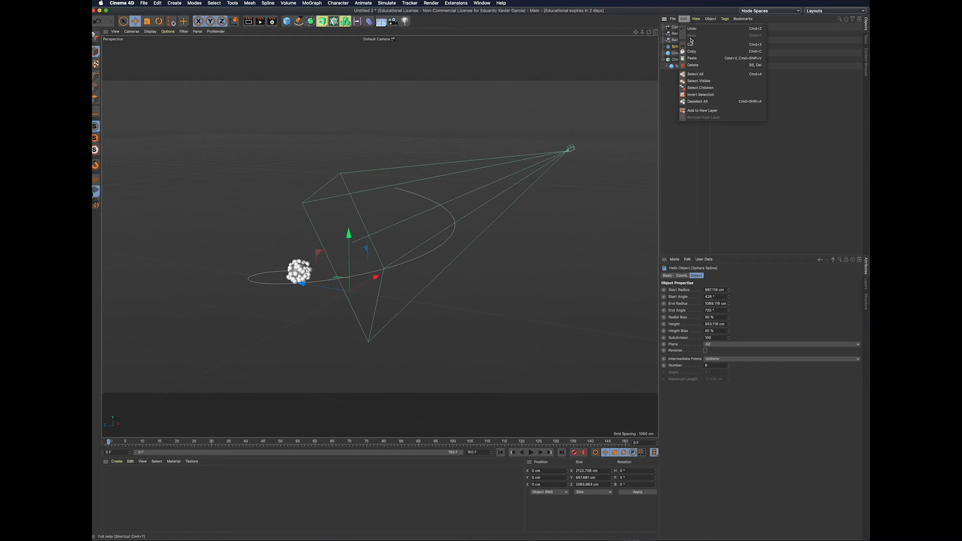
click(685, 19)
click(683, 19)
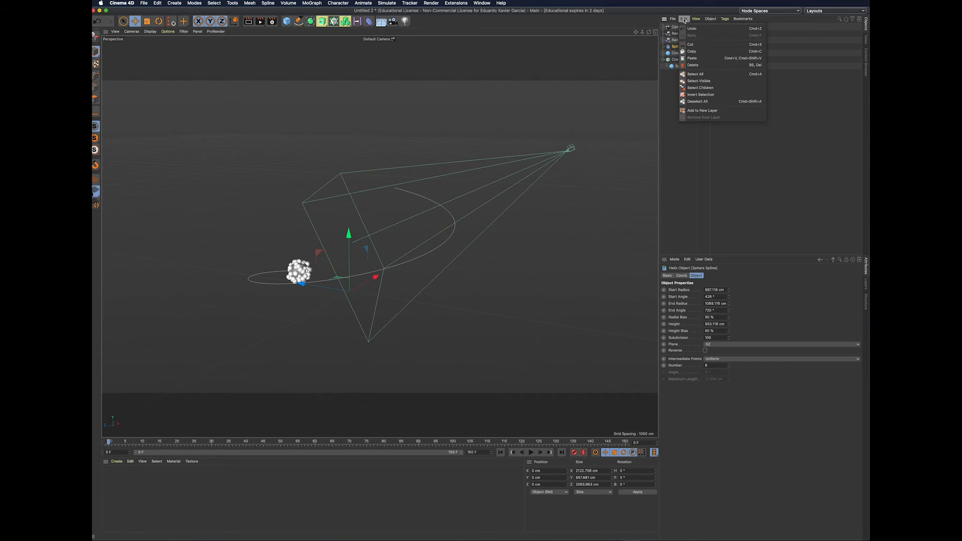
click(692, 58)
double_click(681, 27)
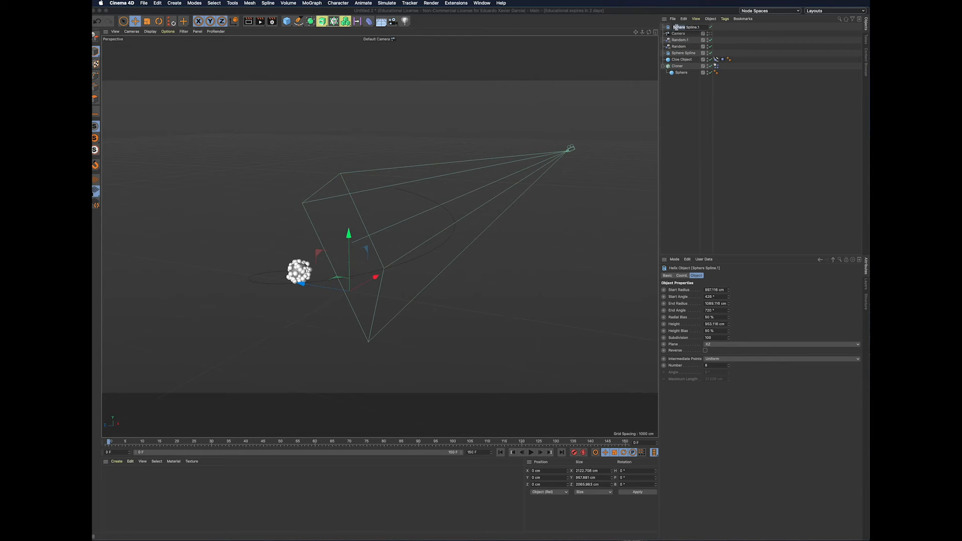
key(Return)
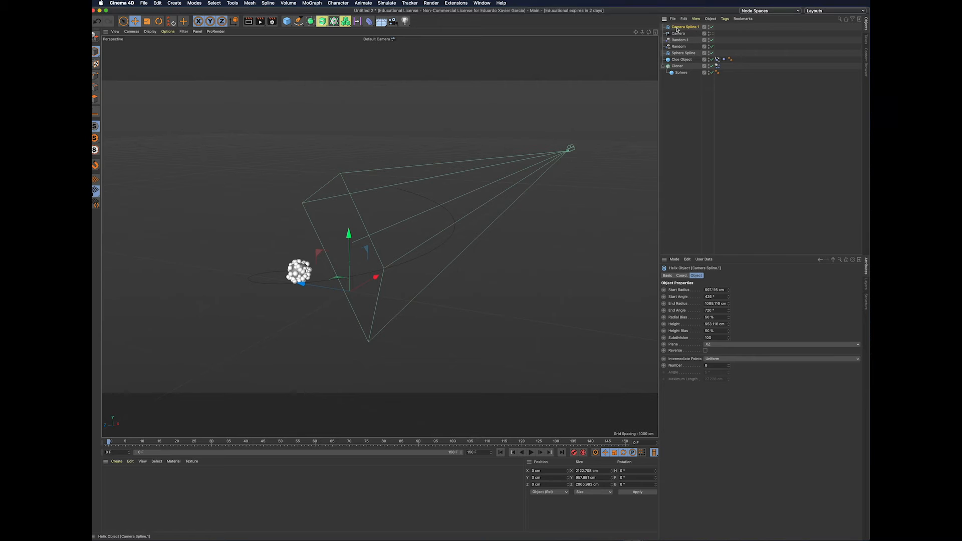
Step: Add an Align to Spline tag and a Target tag to the Camera object
click(679, 33)
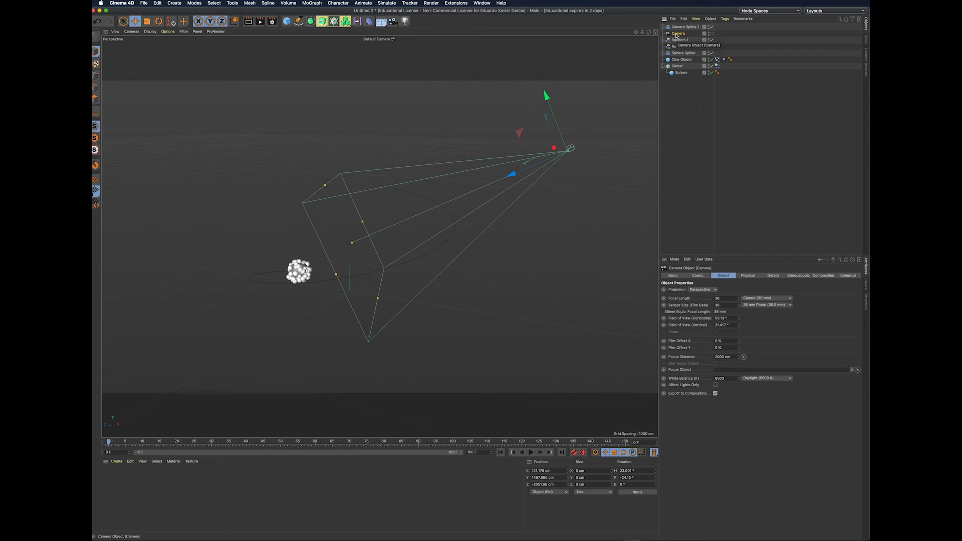
click(724, 18)
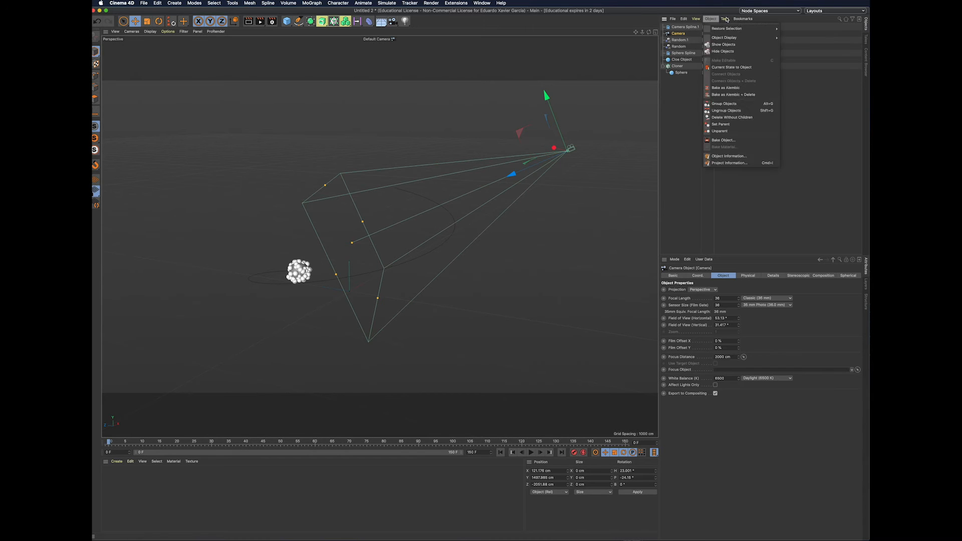
mouse_move(729, 29)
click(807, 35)
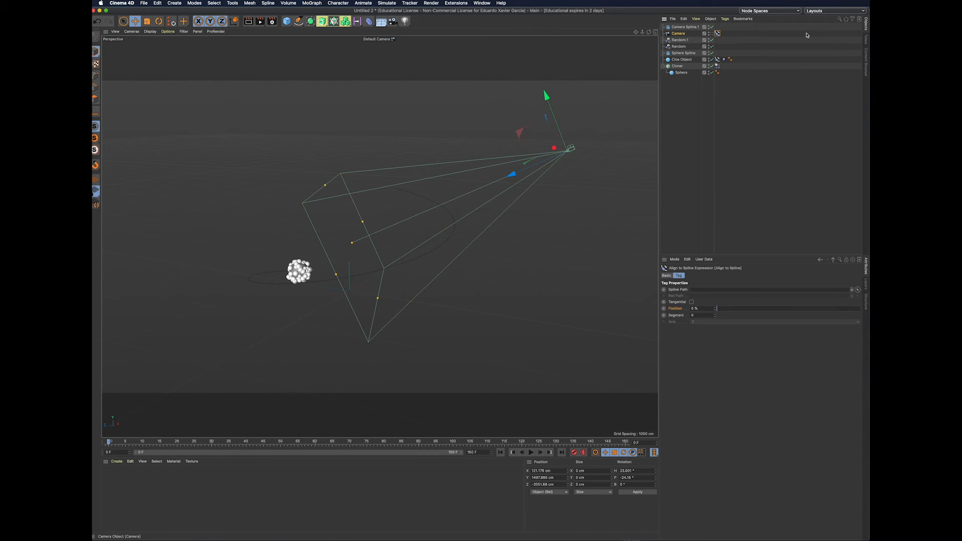
click(724, 18)
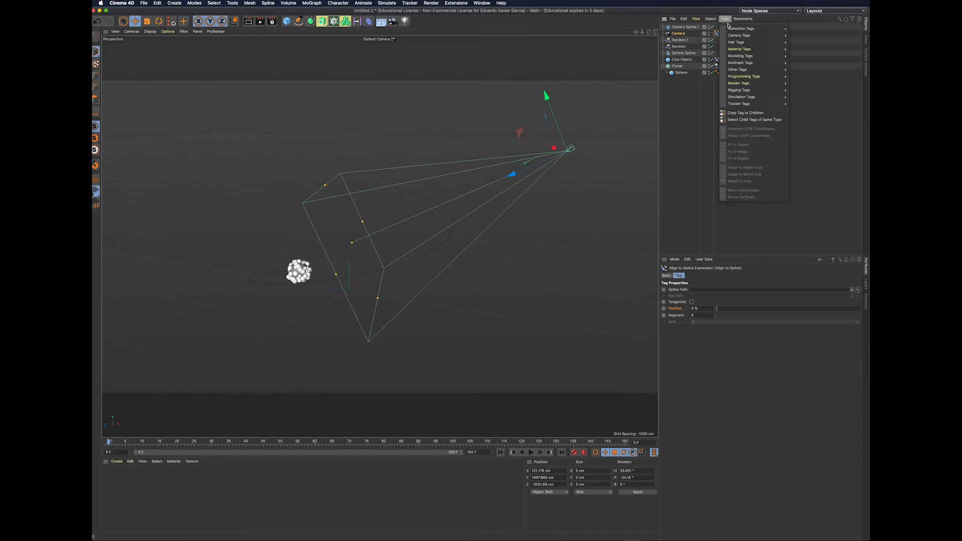
mouse_move(737, 28)
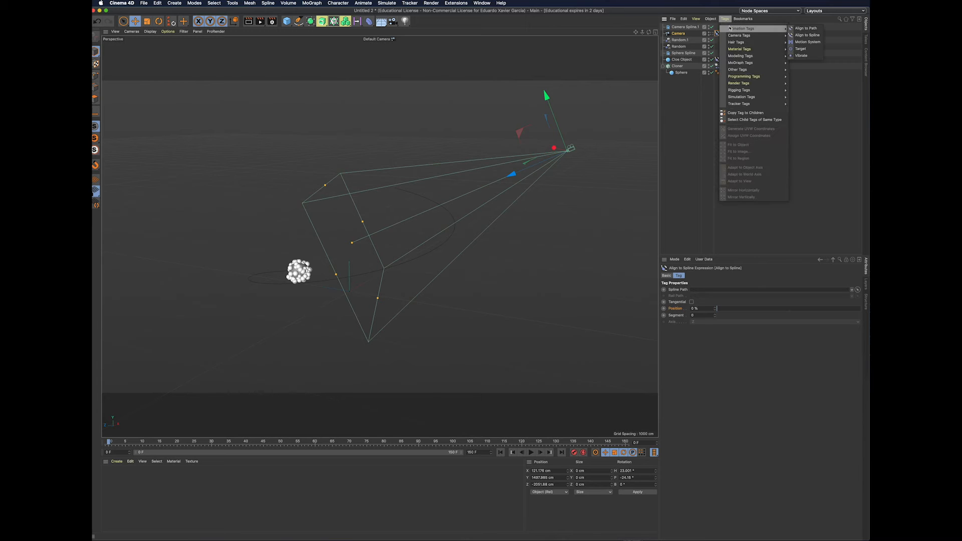
click(799, 49)
click(686, 35)
click(721, 34)
click(717, 34)
click(724, 33)
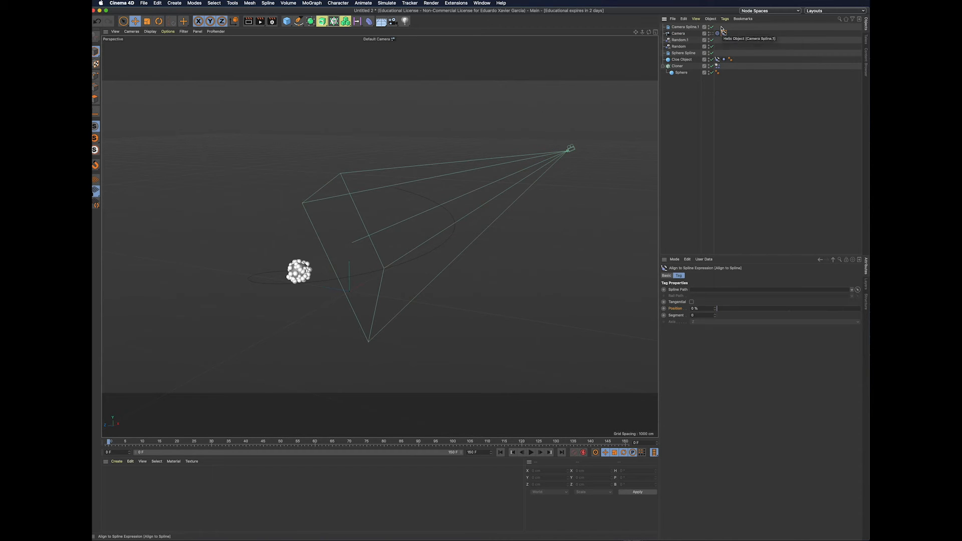
Step: Scale Camera Spline.1 up uniformly to about 3531 cm in X and 3436 cm in Z
click(687, 27)
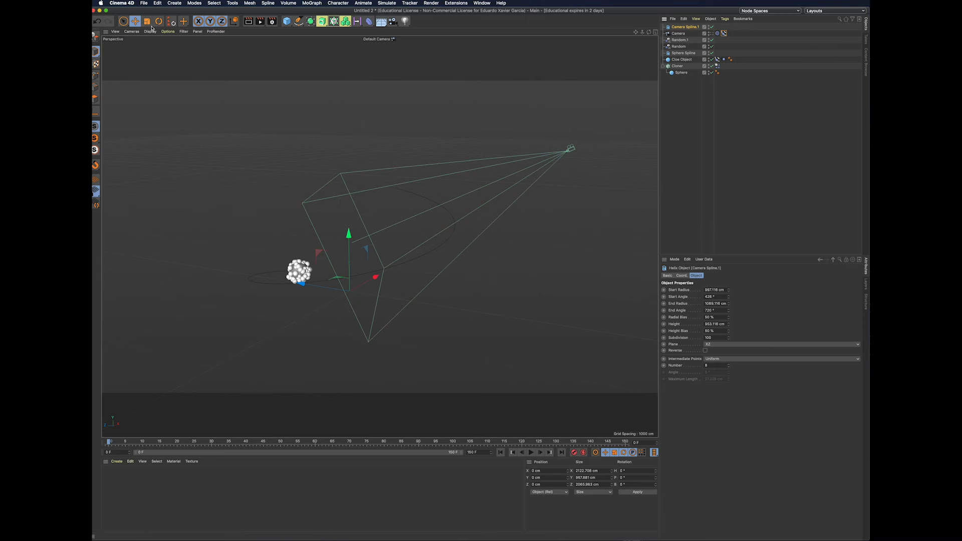
key(t)
drag(483, 301, 526, 148)
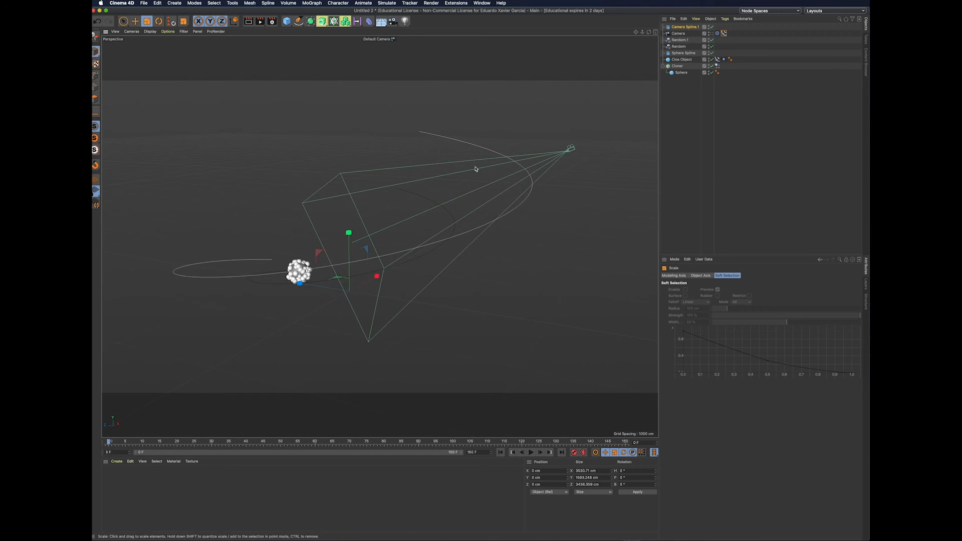
alt+drag(368, 209, 457, 232)
click(676, 100)
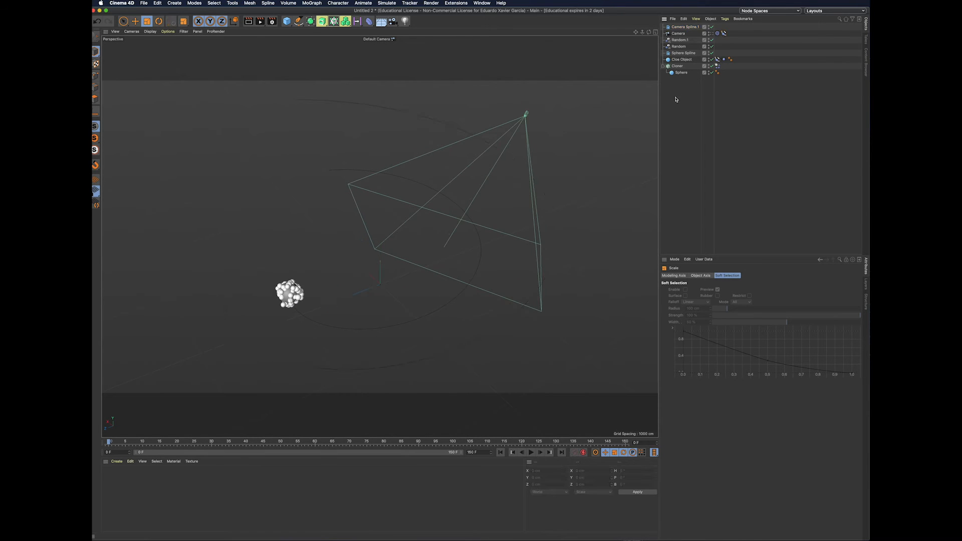
Step: Assign Camera Spline.1 as the spline path of the camera's Align to Spline tag
click(677, 33)
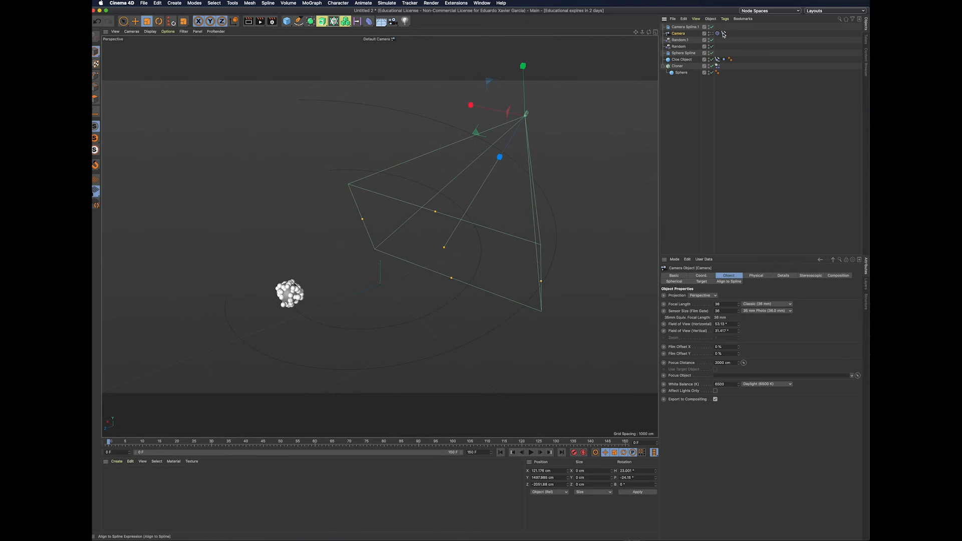
click(725, 33)
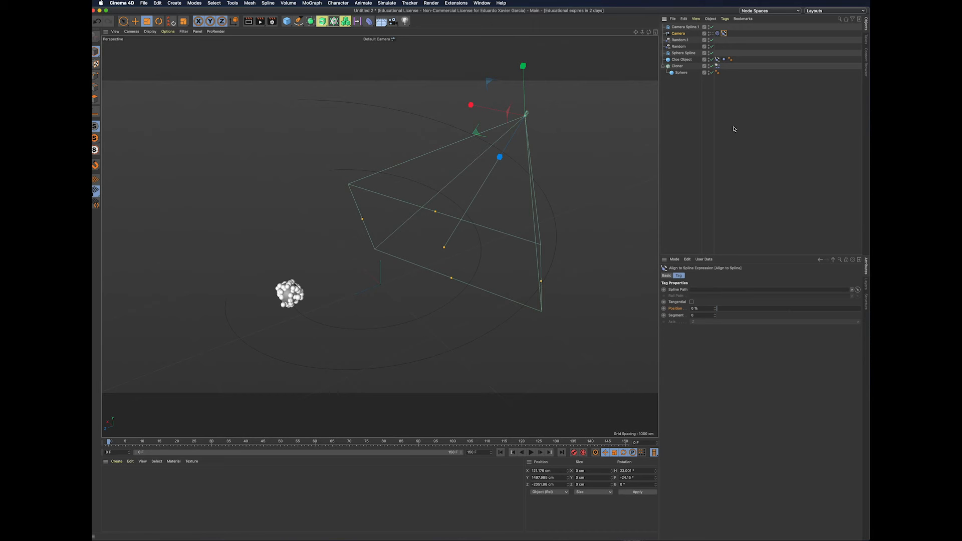
drag(680, 29, 711, 293)
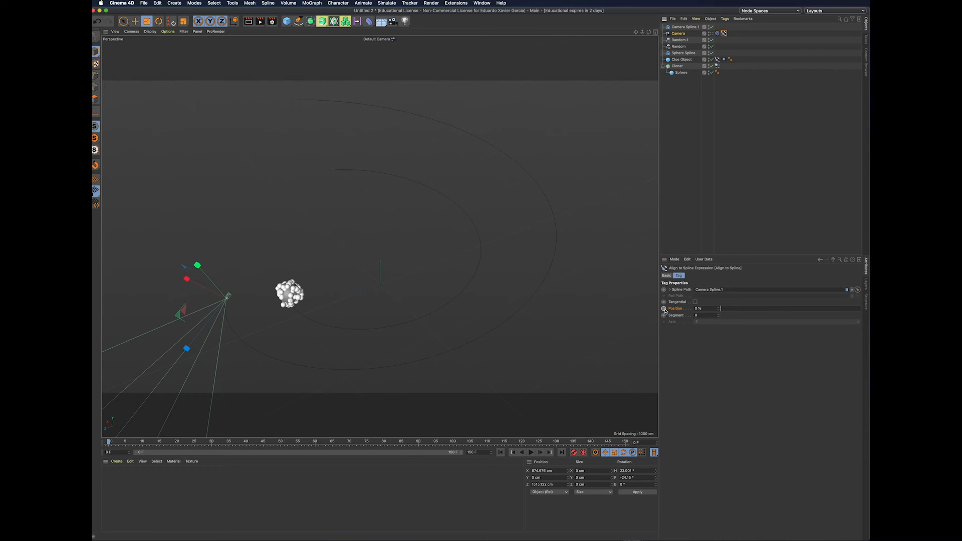
Step: Keyframe the camera's Align to Spline Position at 0% on frame 0 and 100% on frame 150, and preview the animation
mouse_move(109, 442)
mouse_down()
mouse_move(128, 444)
mouse_move(93, 445)
mouse_up()
drag(105, 444, 691, 441)
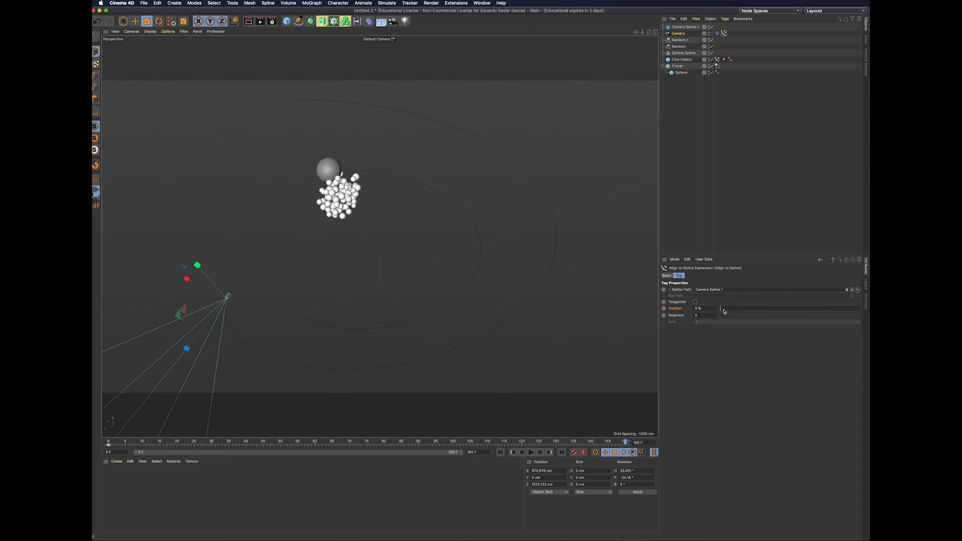
drag(724, 312, 866, 309)
click(664, 309)
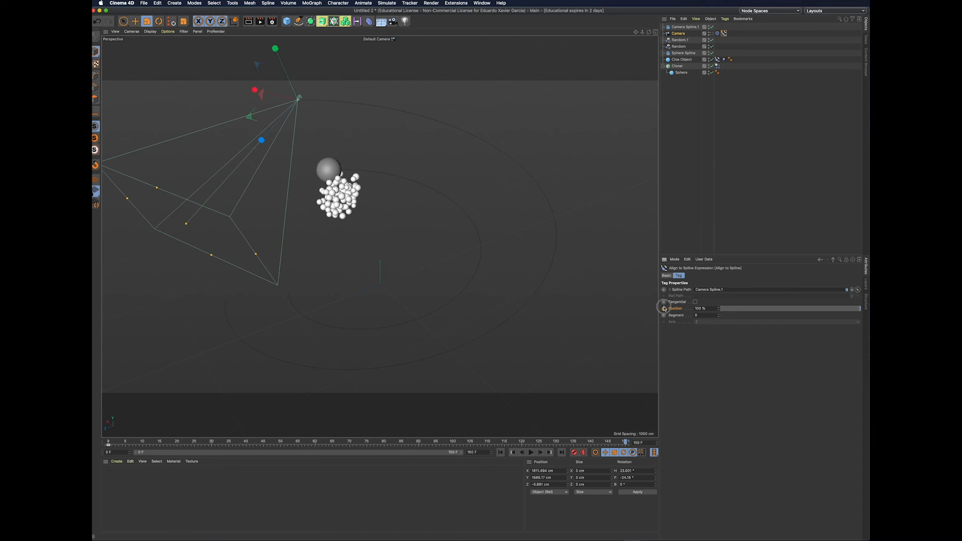
drag(626, 443, 107, 442)
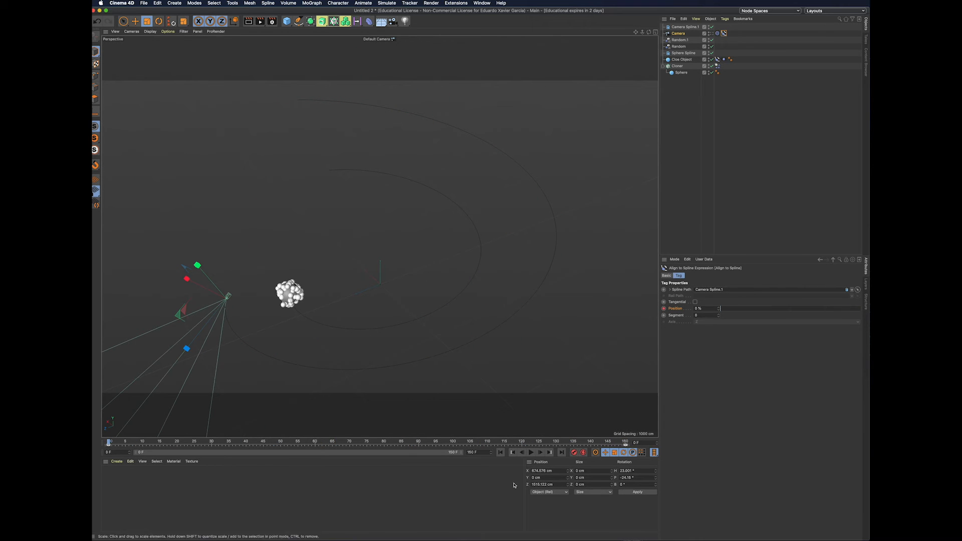
click(532, 453)
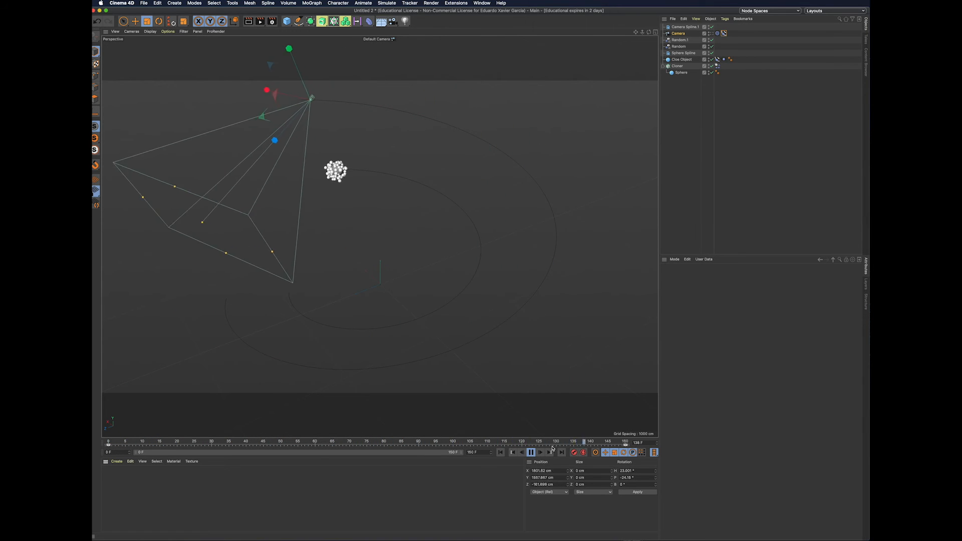
click(532, 453)
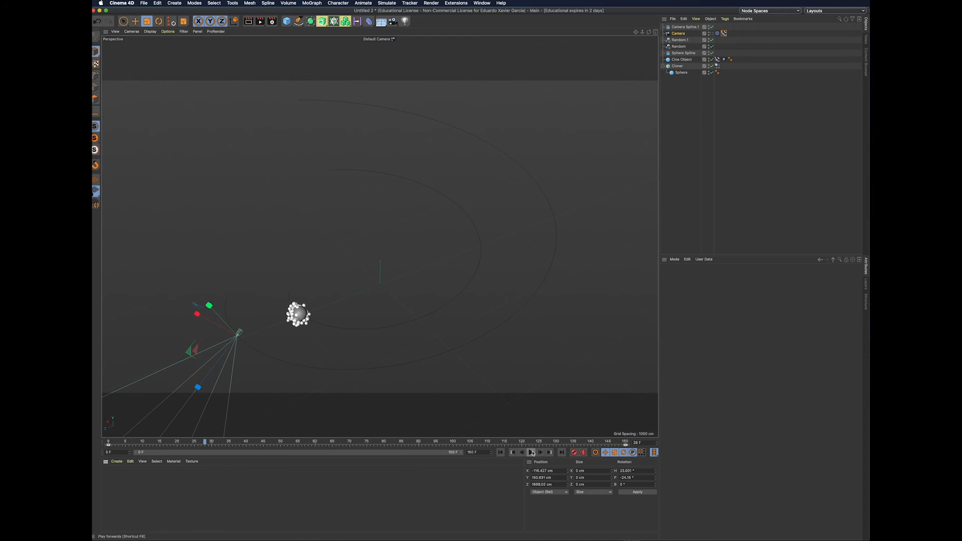
click(500, 453)
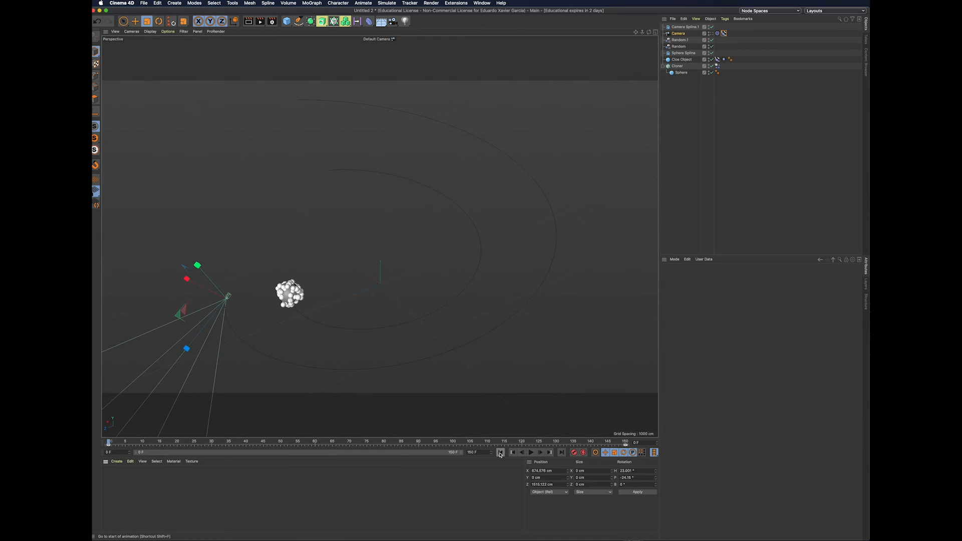
Step: Assign the carrier sphere as the target object of the camera's Target tag
click(679, 33)
click(718, 33)
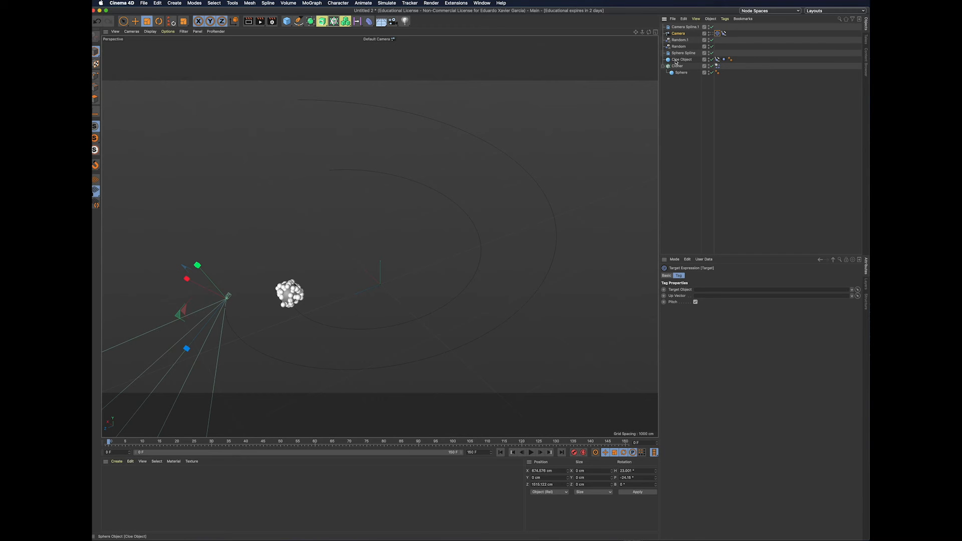
drag(670, 60, 714, 291)
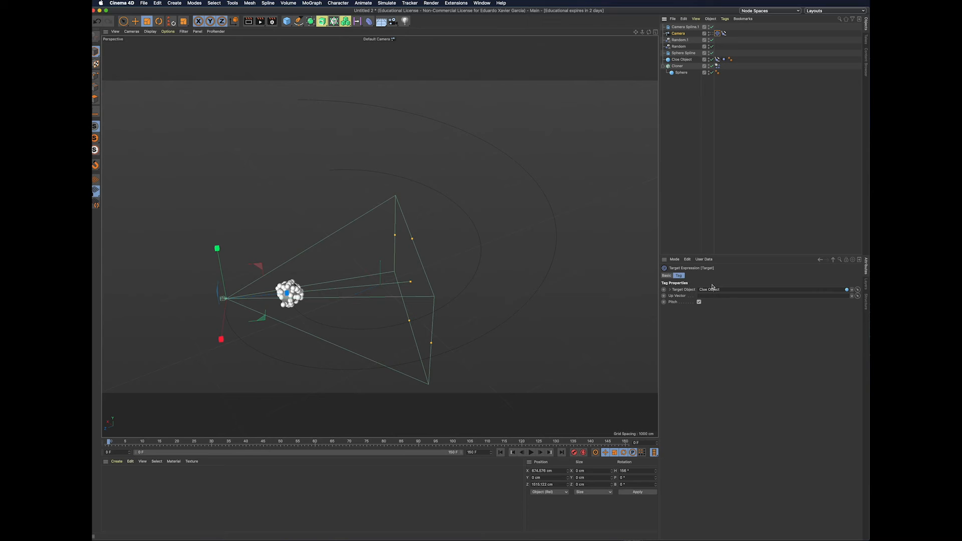
Step: Play the animation, check it through the camera's view, and return to the default view and frame 0
click(531, 452)
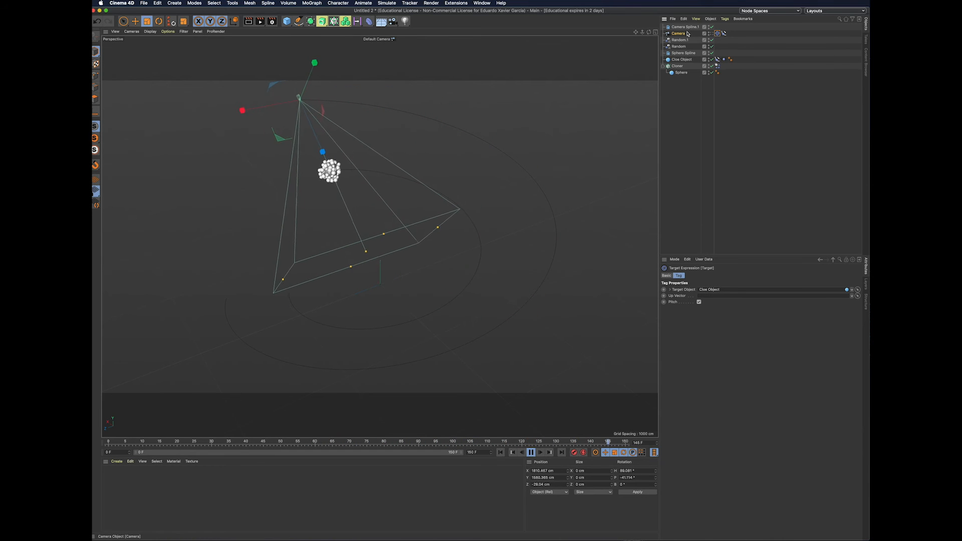
click(711, 34)
click(712, 34)
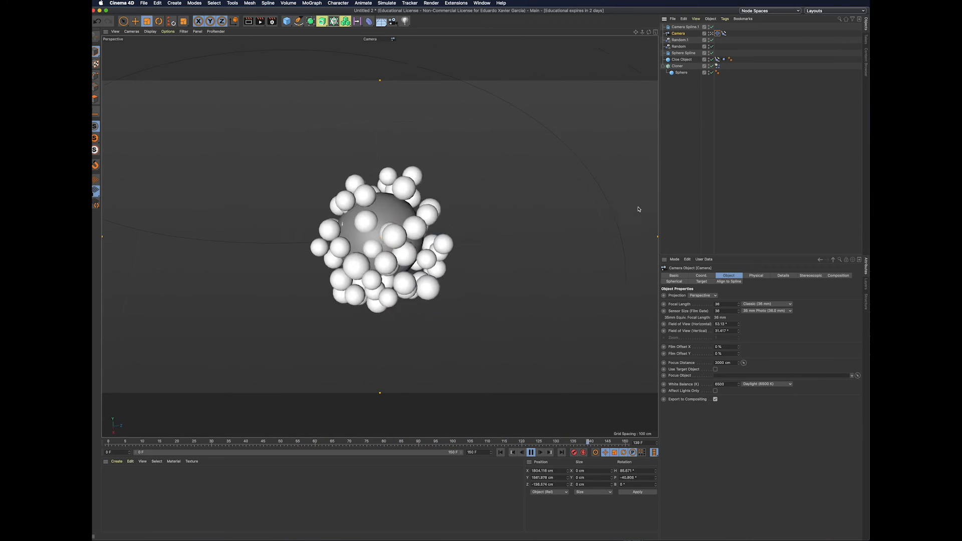
click(714, 33)
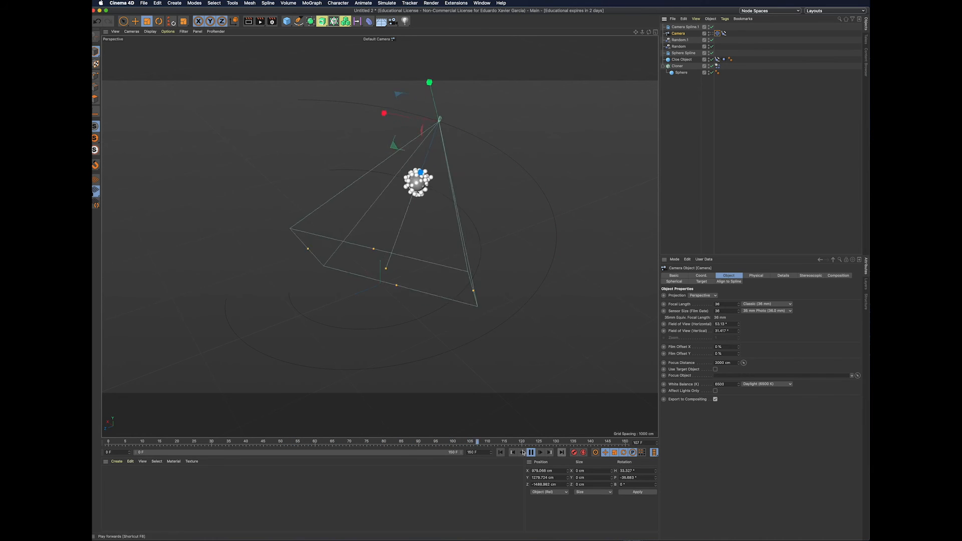
click(536, 444)
drag(536, 444, 108, 443)
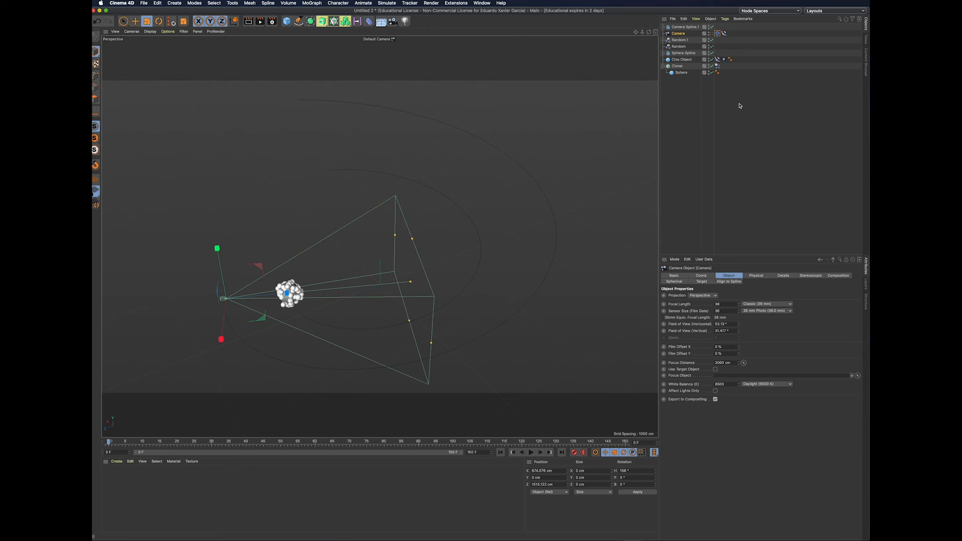
Step: Set the camera's Align to Spline Position to 30% and rekey it at frame 0
click(725, 33)
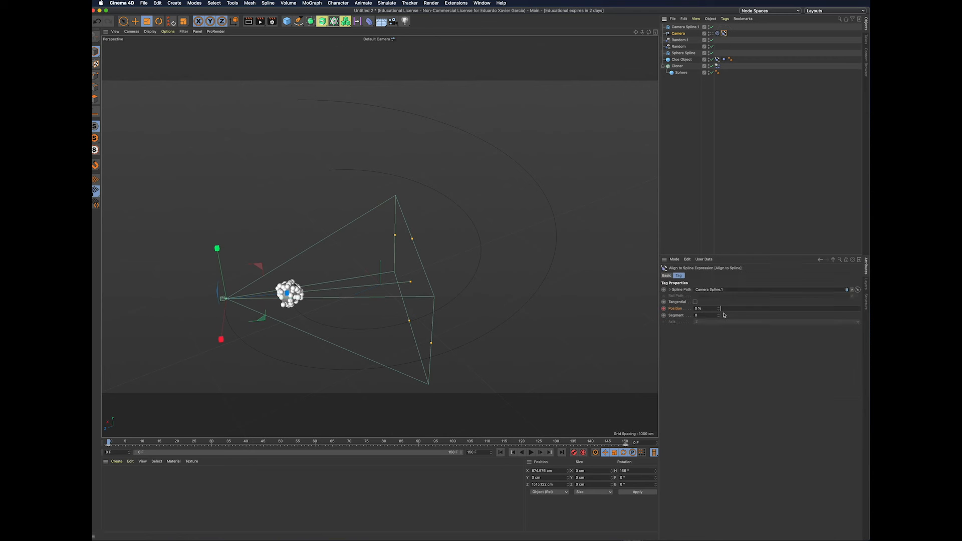
drag(722, 310, 761, 309)
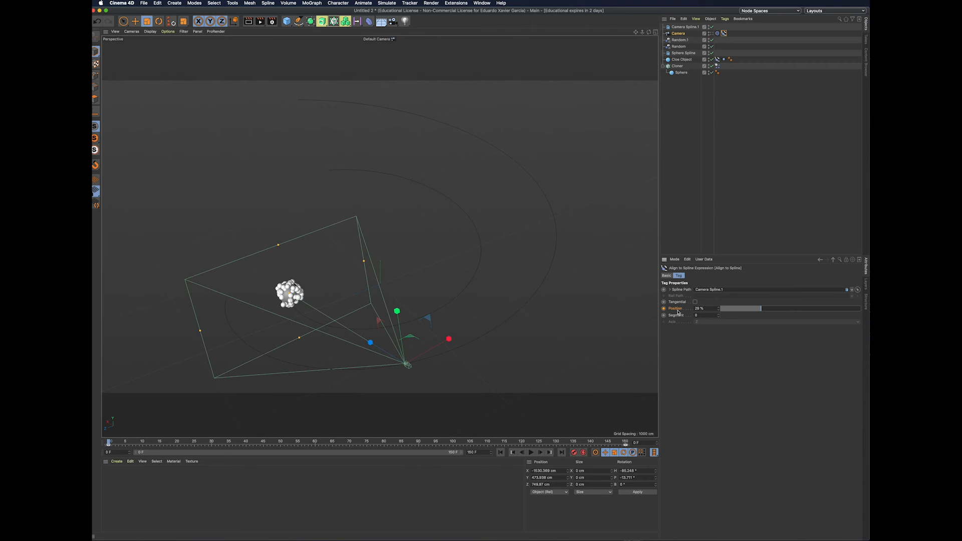
drag(762, 311, 762, 311)
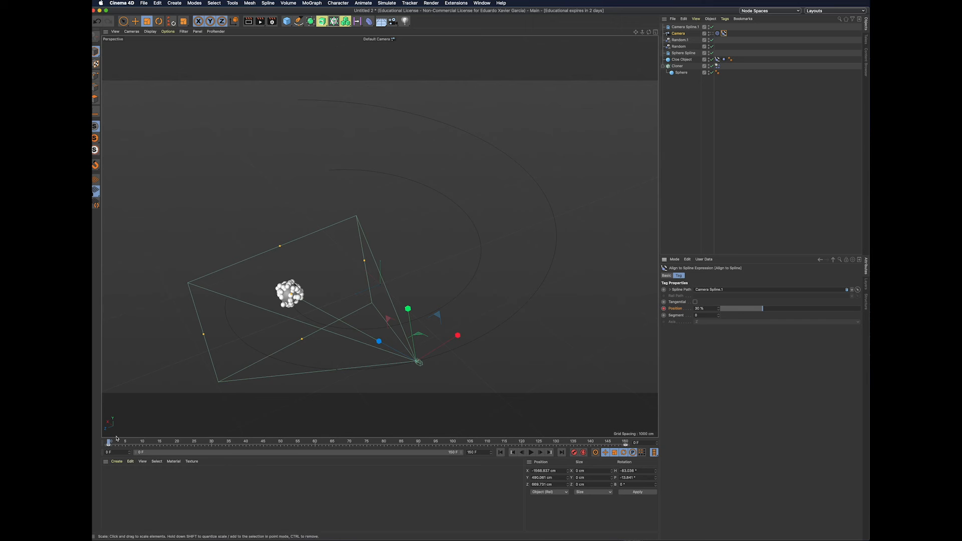
Step: Set the camera's Align to Spline Position to 0%, rekey it at frame 150, and play the animation through the camera's view
drag(111, 443, 676, 419)
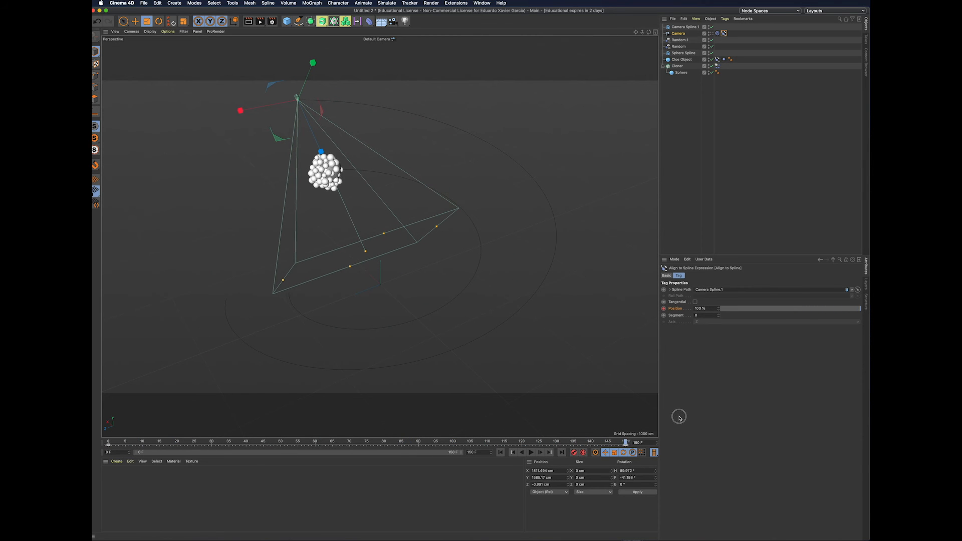
drag(861, 311, 716, 267)
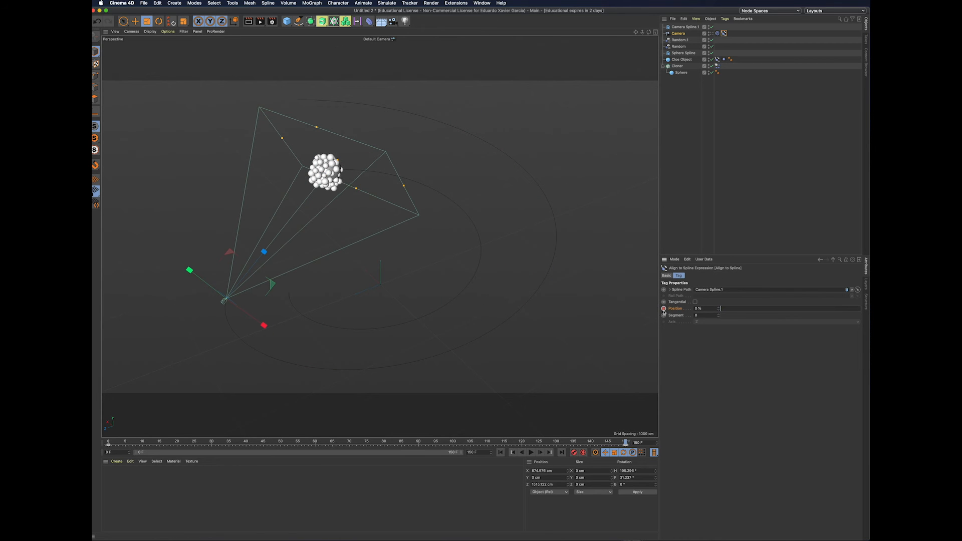
drag(626, 443, 108, 443)
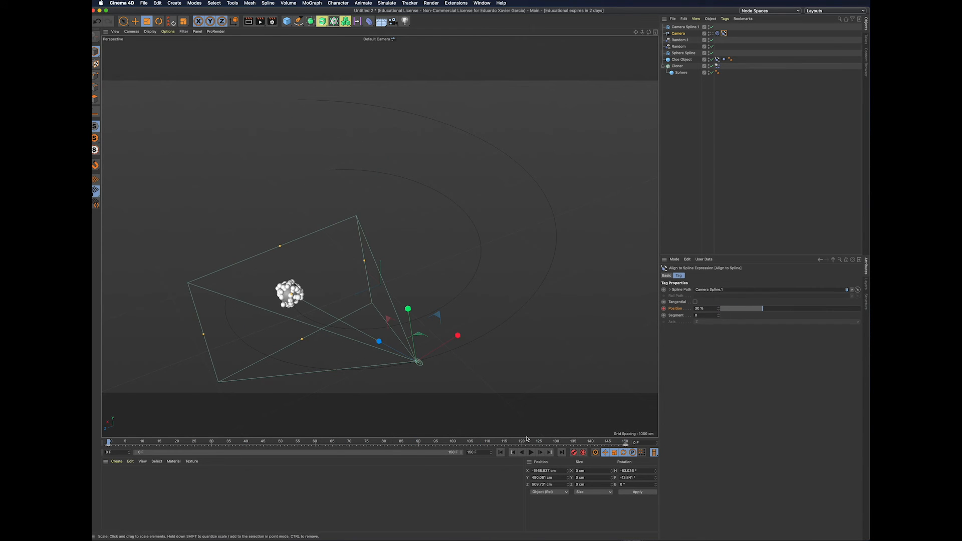
click(531, 453)
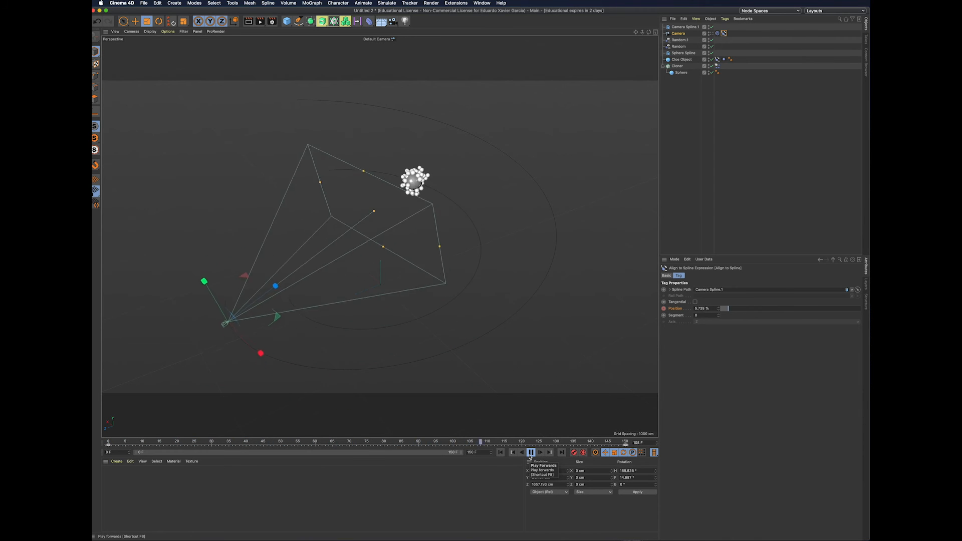
click(713, 35)
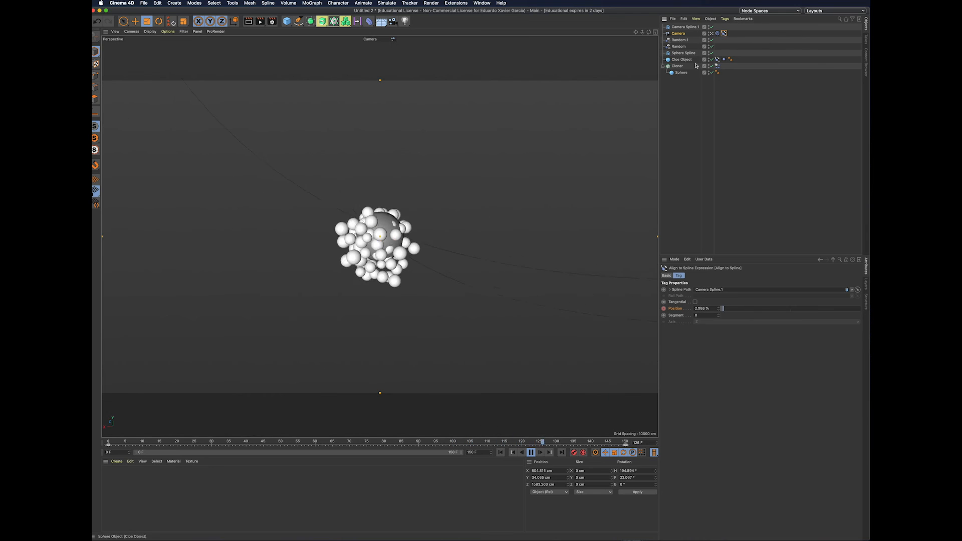
Step: Hide the Cloe Object carrier sphere in the viewport, stop playback, and return to frame 0
click(678, 60)
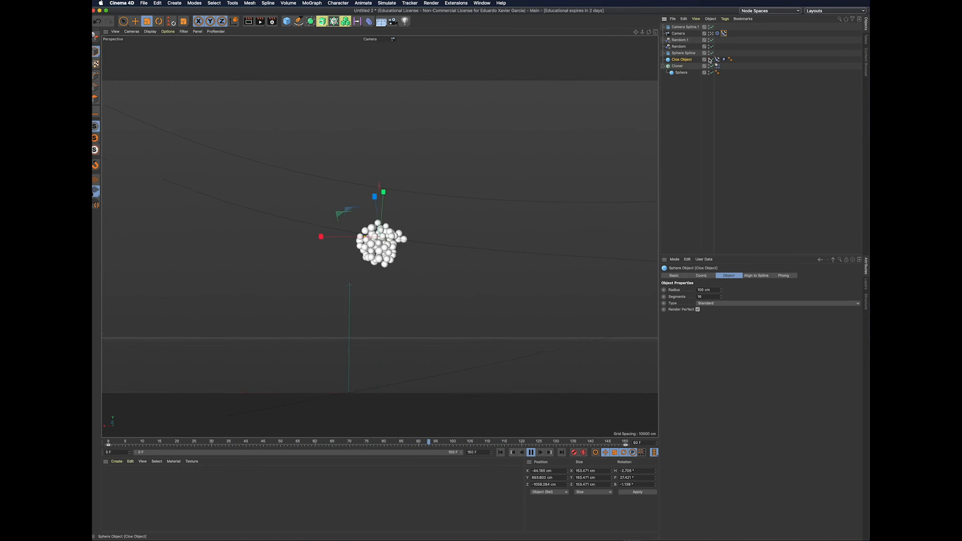
click(684, 89)
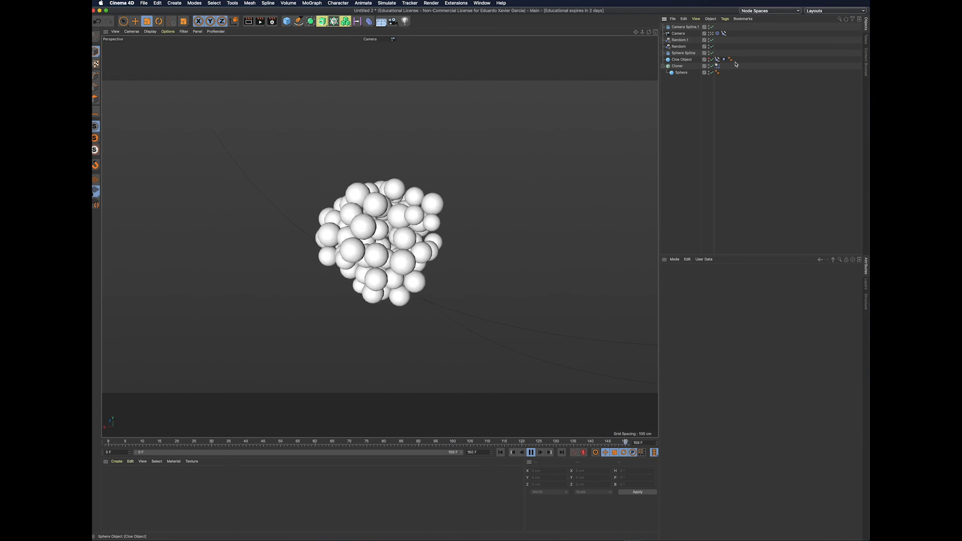
click(531, 453)
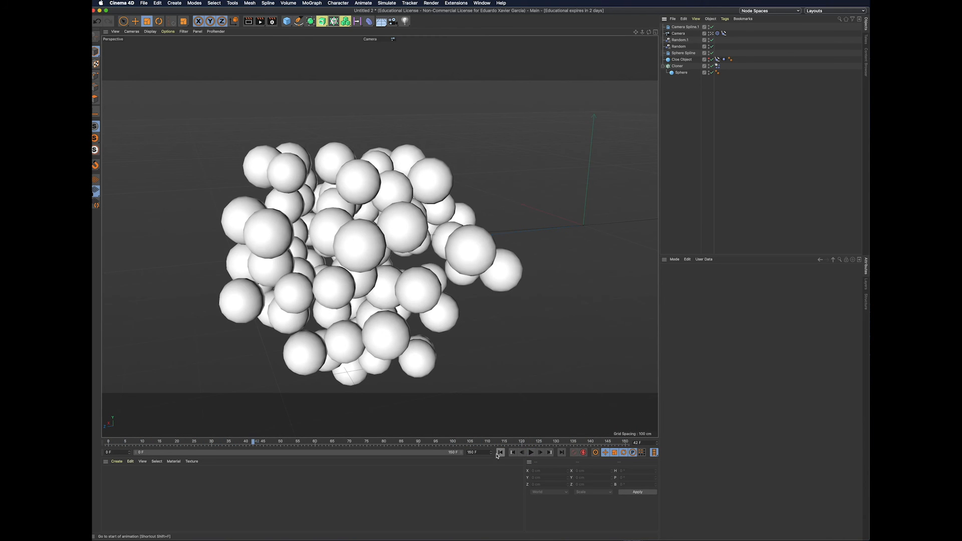
click(499, 453)
Step: Duplicate the sphere inside the Cloner and set the copy's radius to 53 cm
click(681, 73)
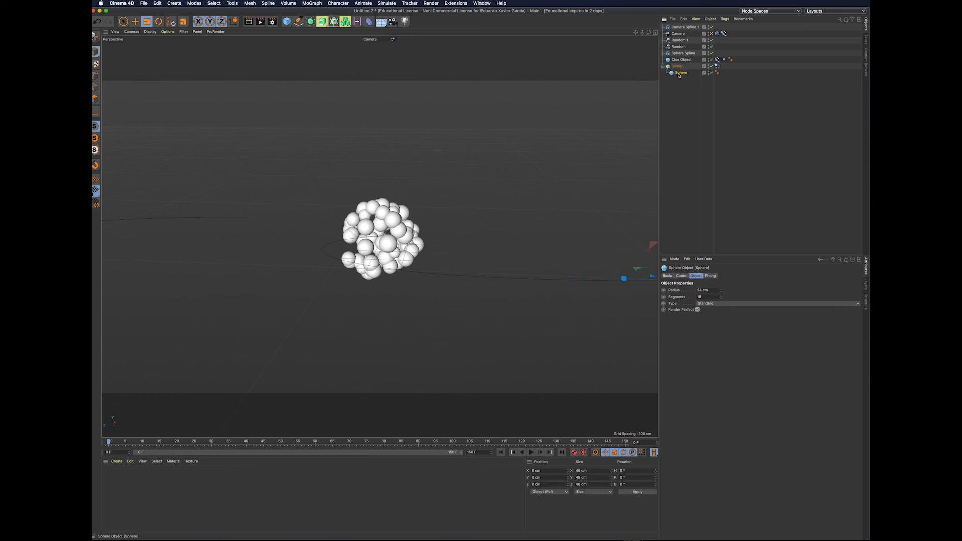
click(684, 20)
click(697, 41)
click(686, 19)
click(697, 59)
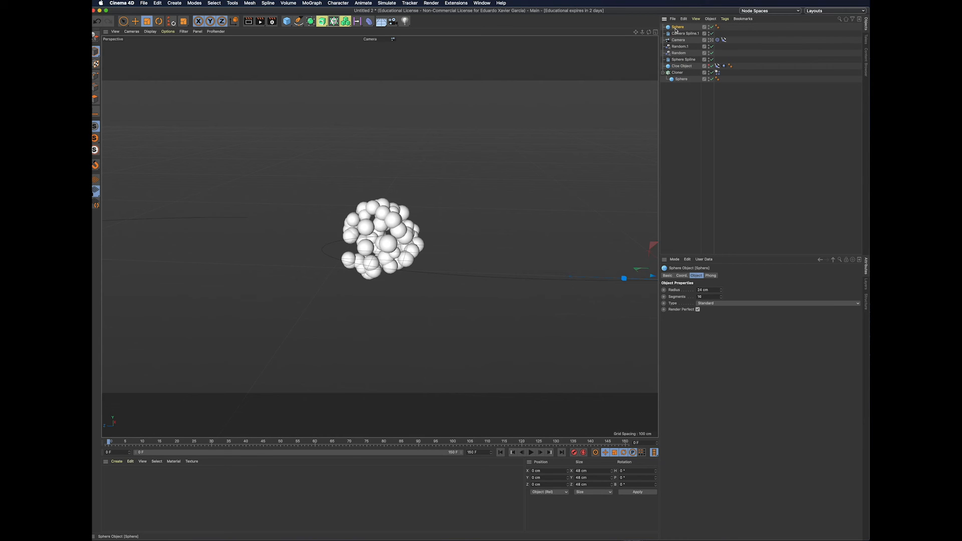
drag(679, 74, 680, 76)
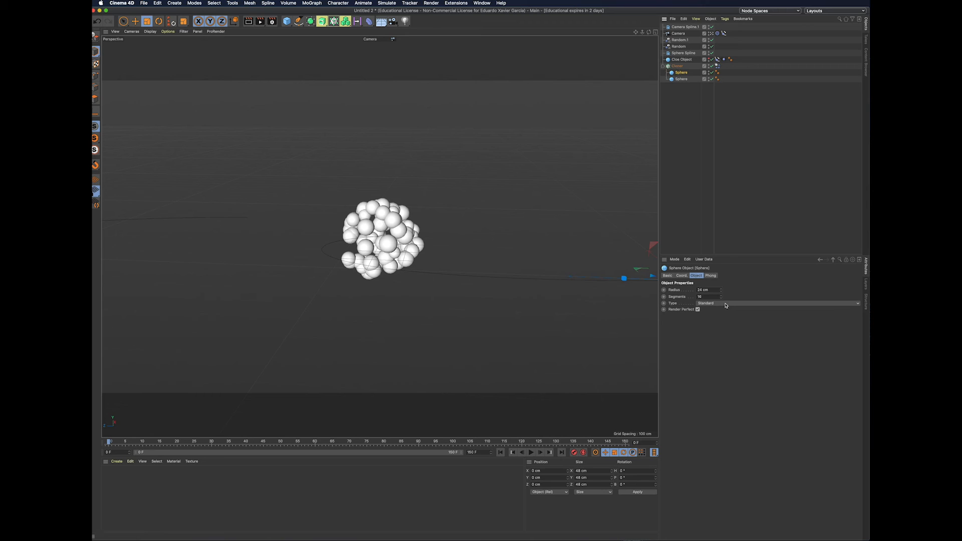
drag(723, 291, 723, 277)
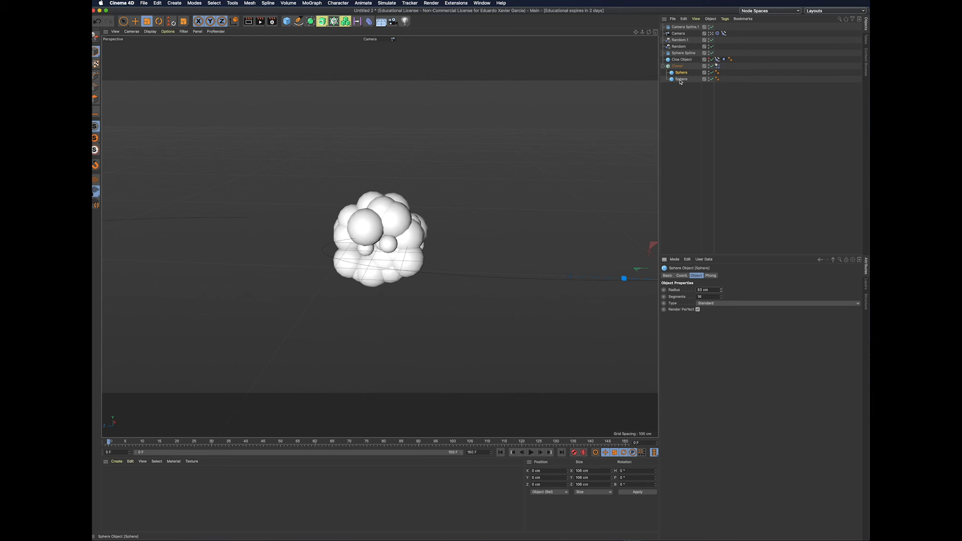
Step: Add another copy of the 24 cm sphere to the Cloner and set its radius to 15 cm
click(684, 19)
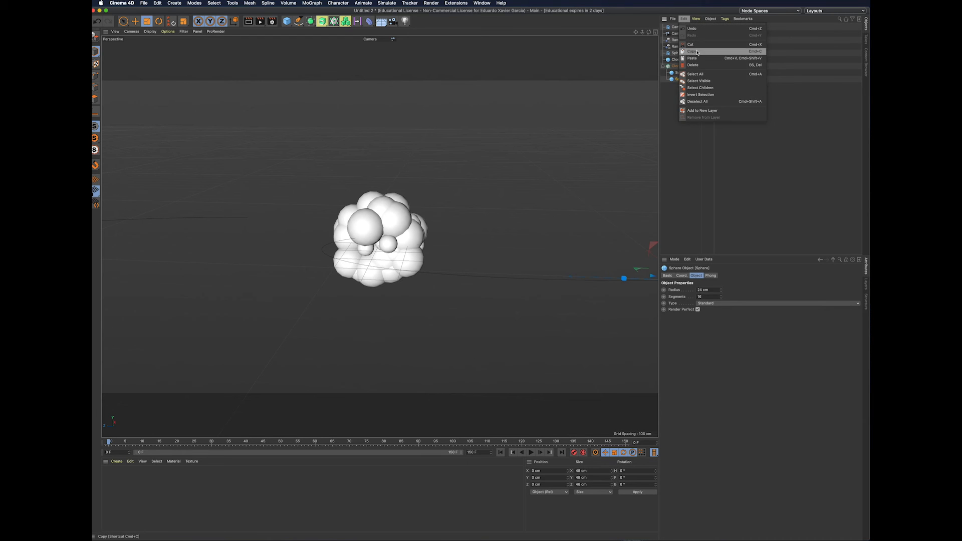
click(697, 52)
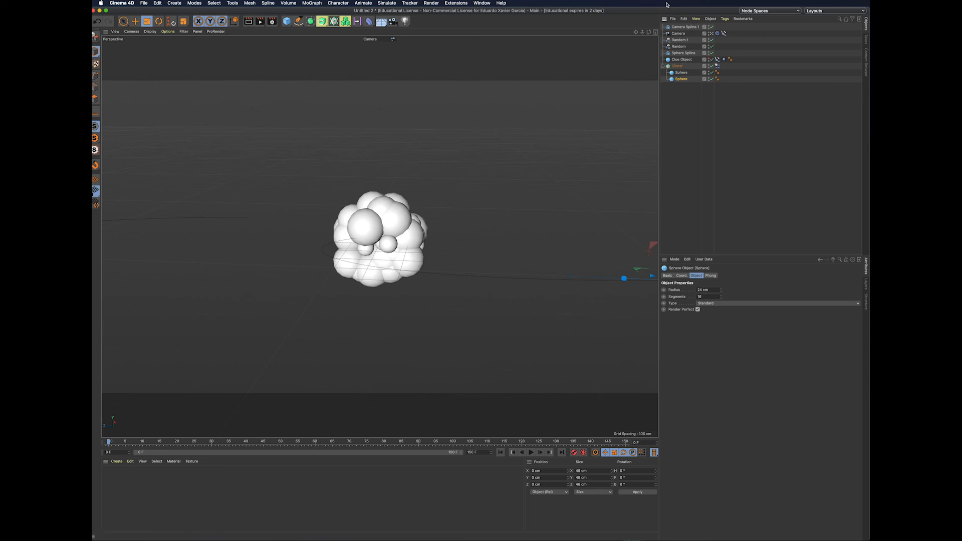
click(683, 18)
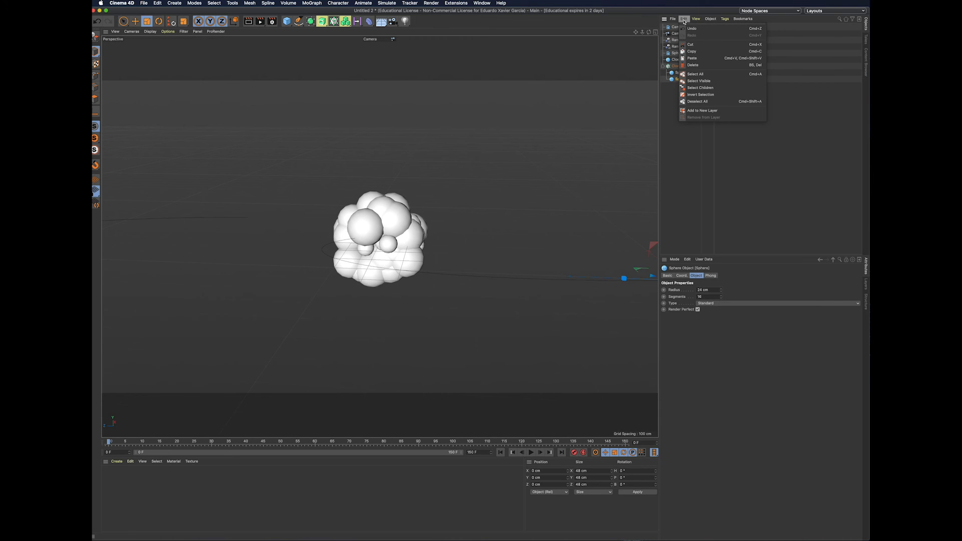
click(701, 58)
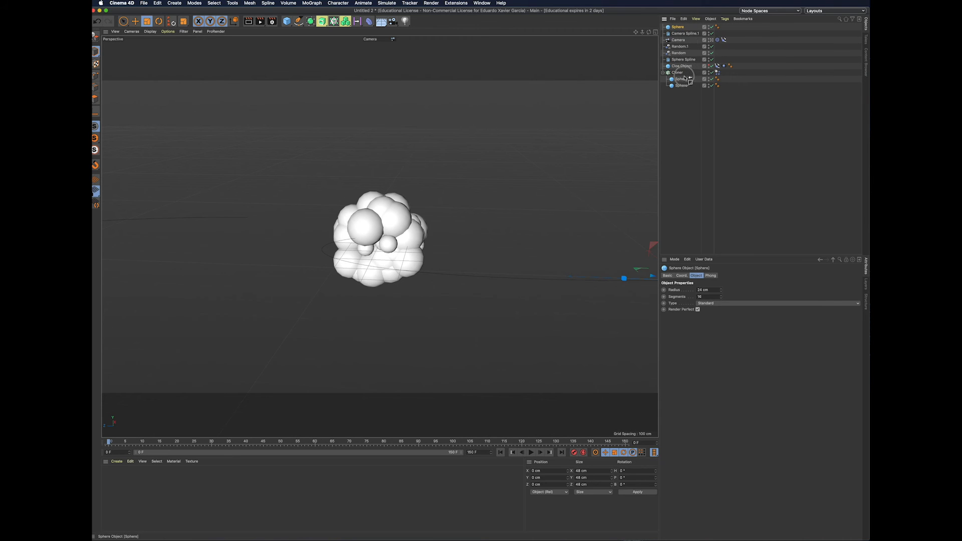
drag(685, 78, 684, 77)
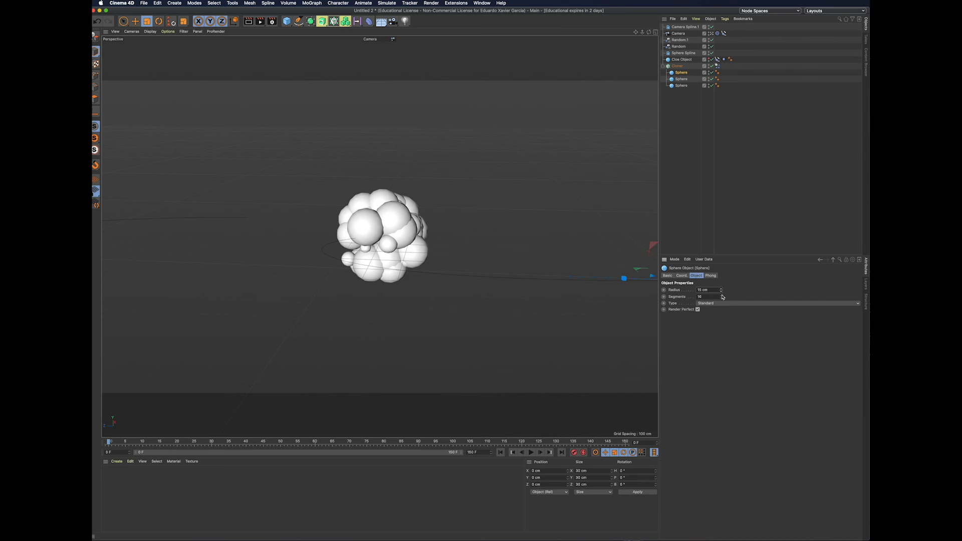
Step: Play the animation of the mixed-size spheres, switch back to the default view, and return to frame 0
click(532, 453)
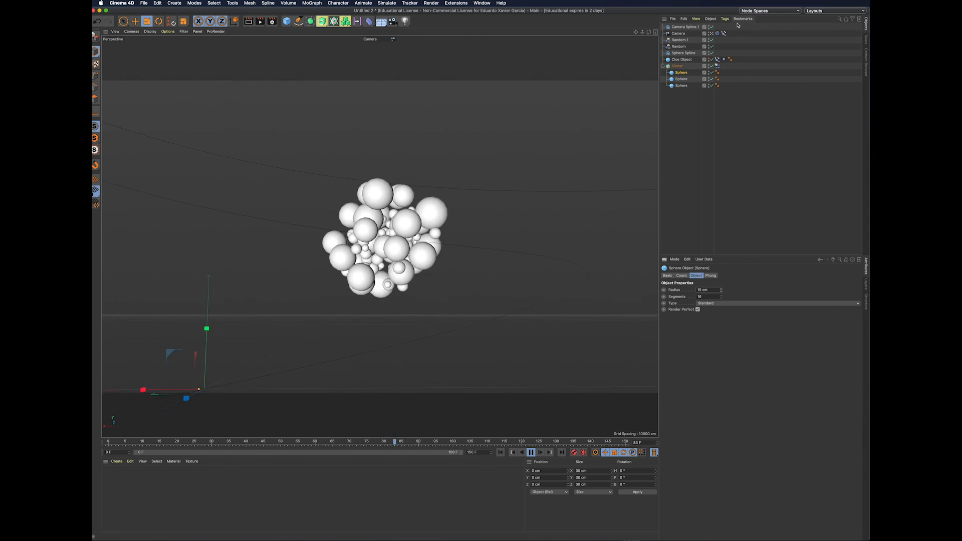
click(723, 32)
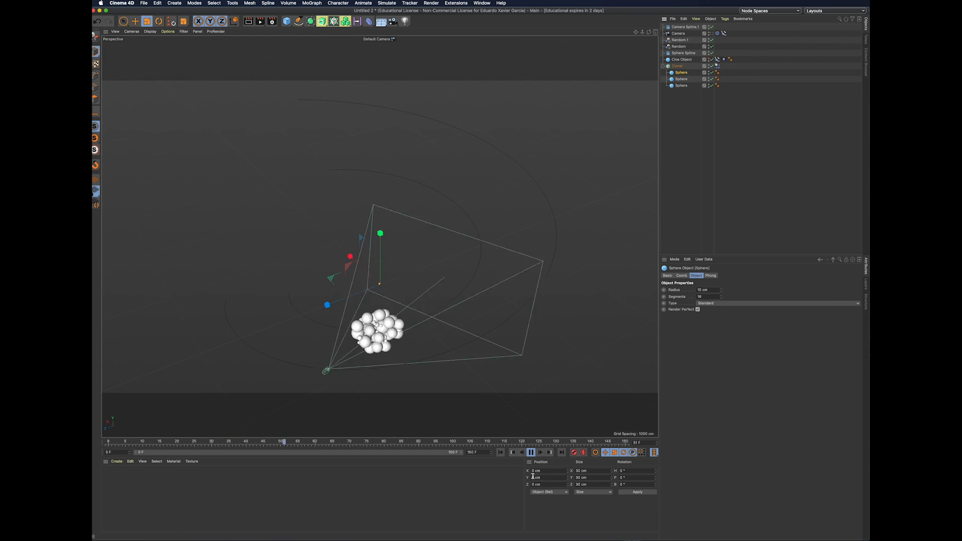
click(531, 453)
click(499, 453)
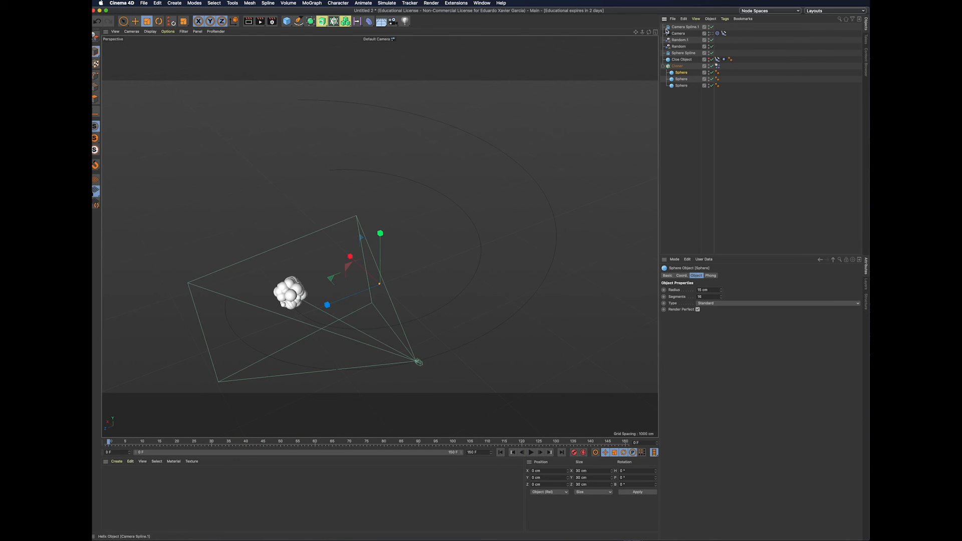
Step: Set the camera's Align to Spline Position to 74% and rekey it at frame 0
click(725, 32)
drag(774, 308, 824, 308)
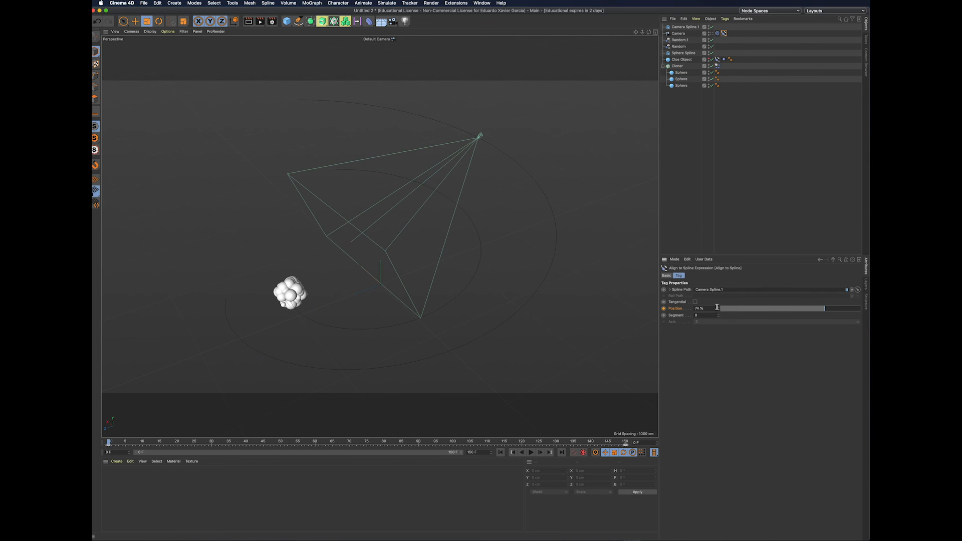
click(664, 309)
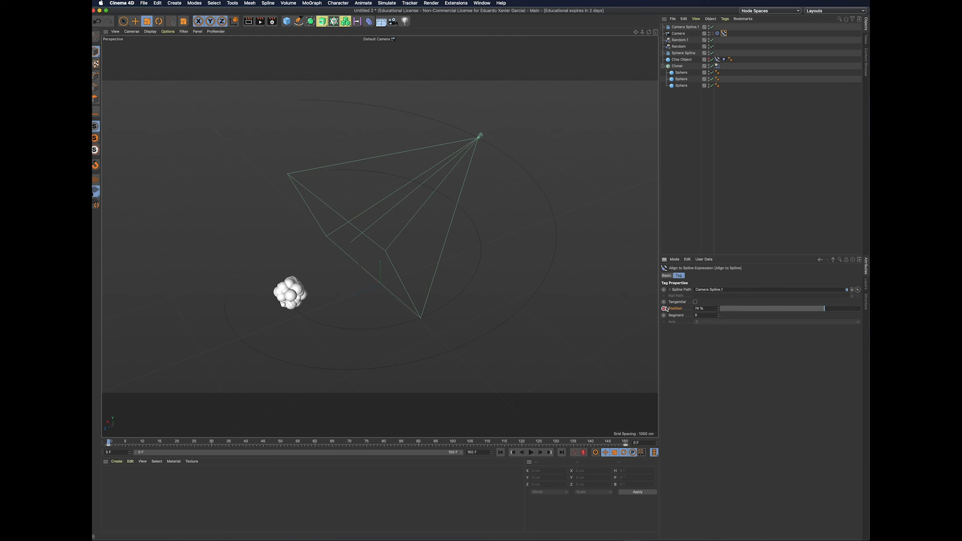
Step: Preview the revised camera move through the camera's view, then restore the default view and rewind to frame 0
click(712, 34)
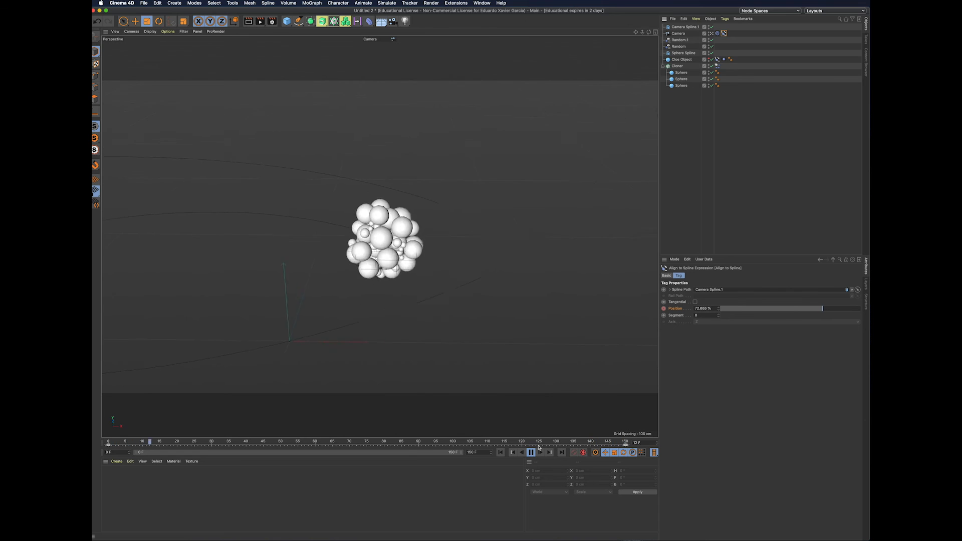
click(711, 33)
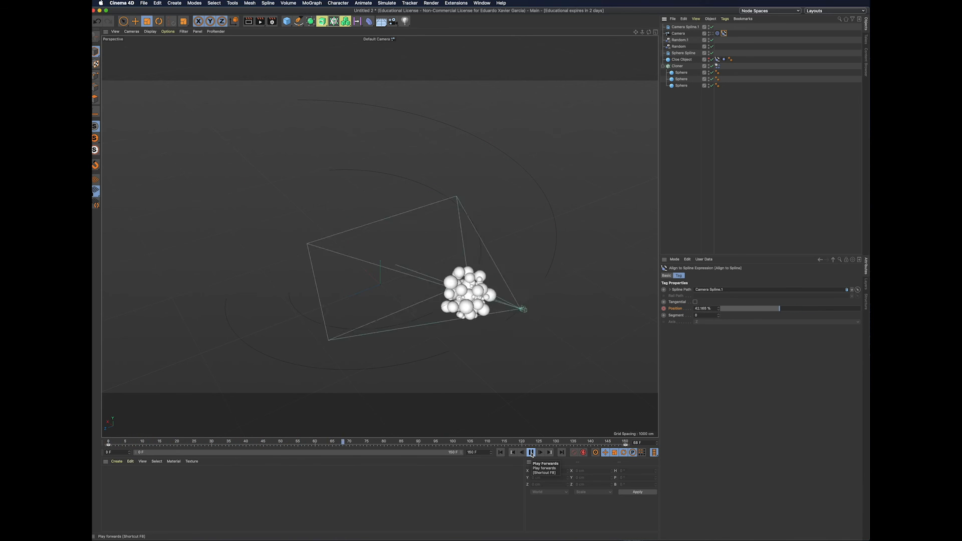
click(532, 453)
drag(486, 444, 108, 443)
Step: Create a new standard material
click(116, 461)
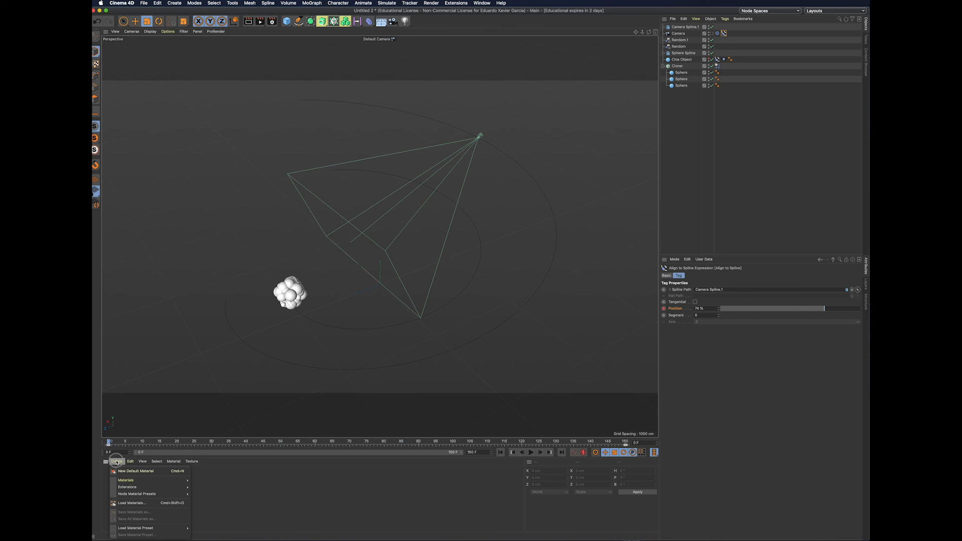
mouse_move(129, 480)
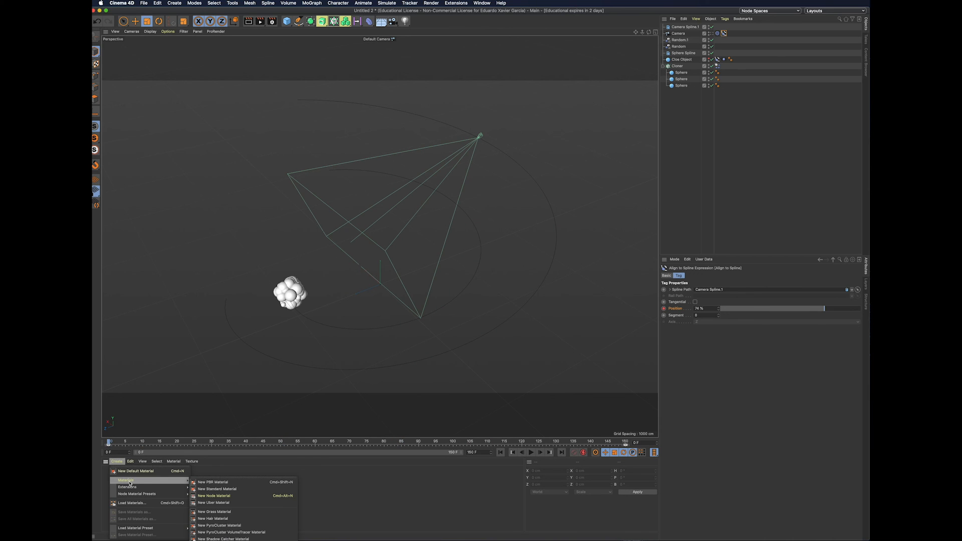
click(218, 490)
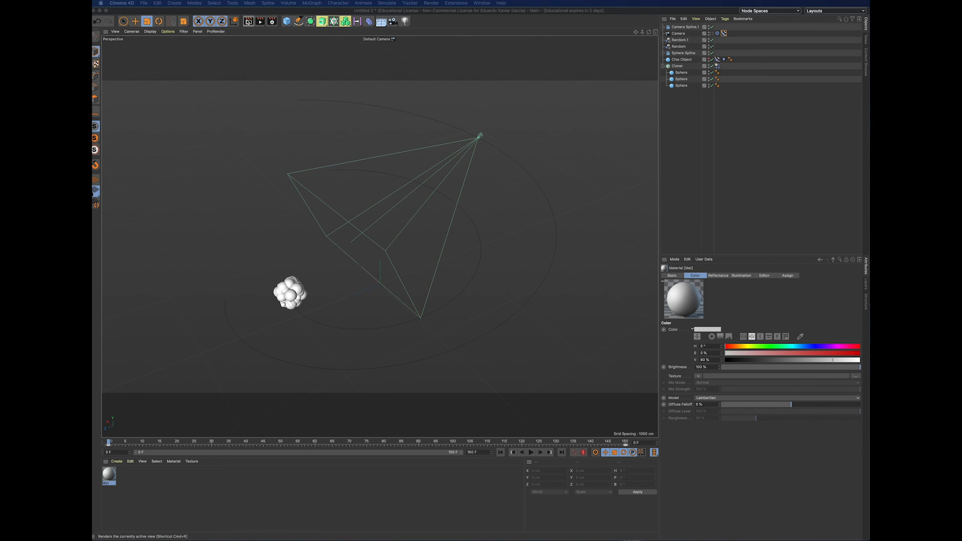
Step: Render the active view to check the sphere cluster, then dismiss the render
click(249, 22)
click(248, 22)
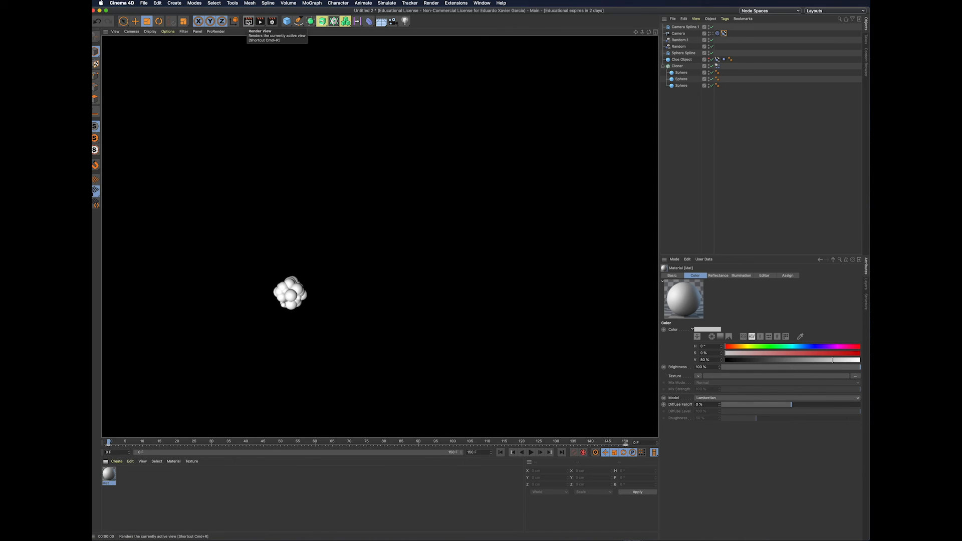
click(285, 127)
Step: Open the new material in the Material Editor and disable its Color channel
double_click(109, 478)
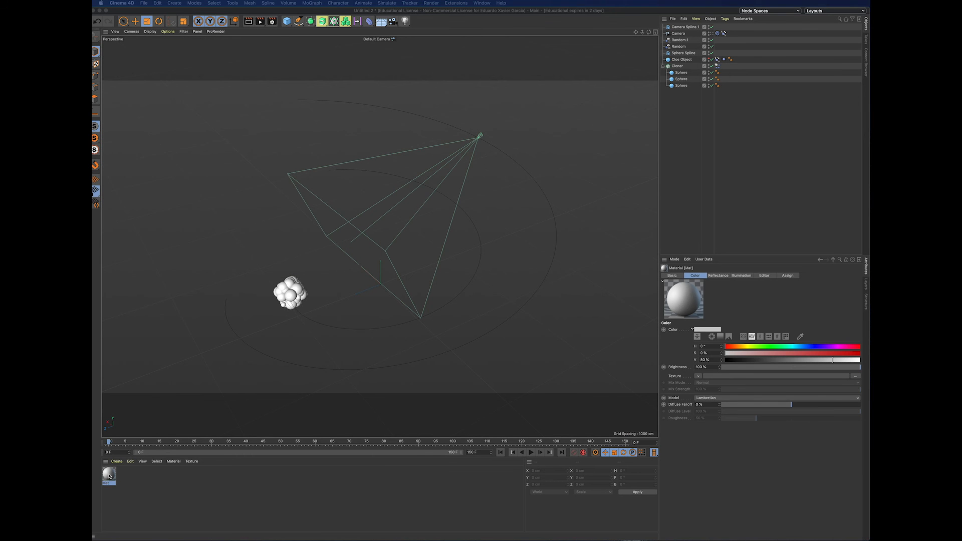
drag(320, 153, 550, 192)
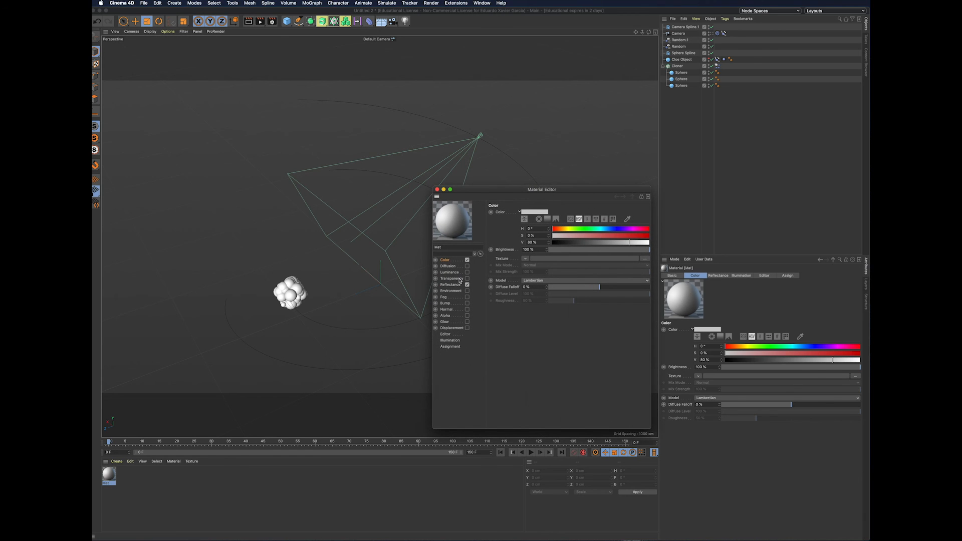
click(467, 260)
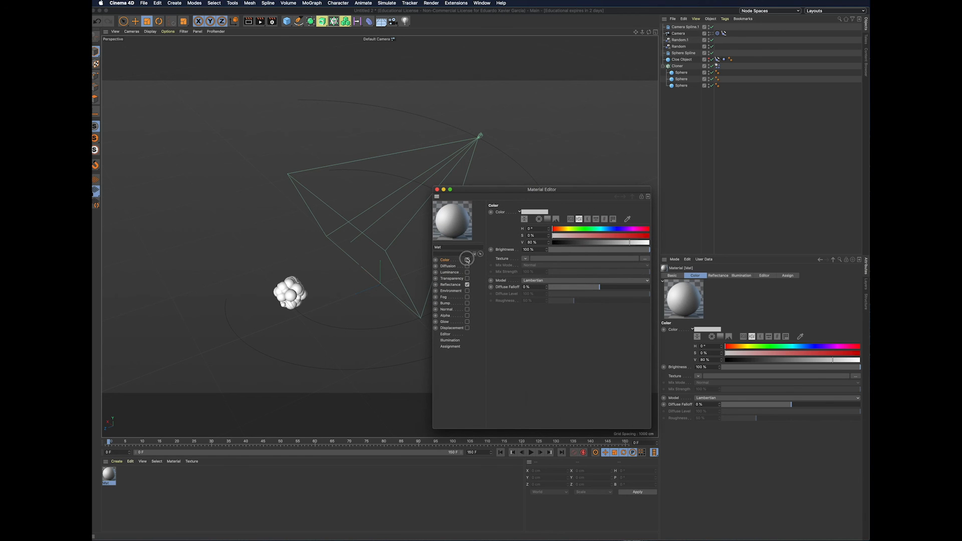
Step: Replace the material's Default Specular reflectance layer with a Lambertian (Diffuse) layer
click(453, 285)
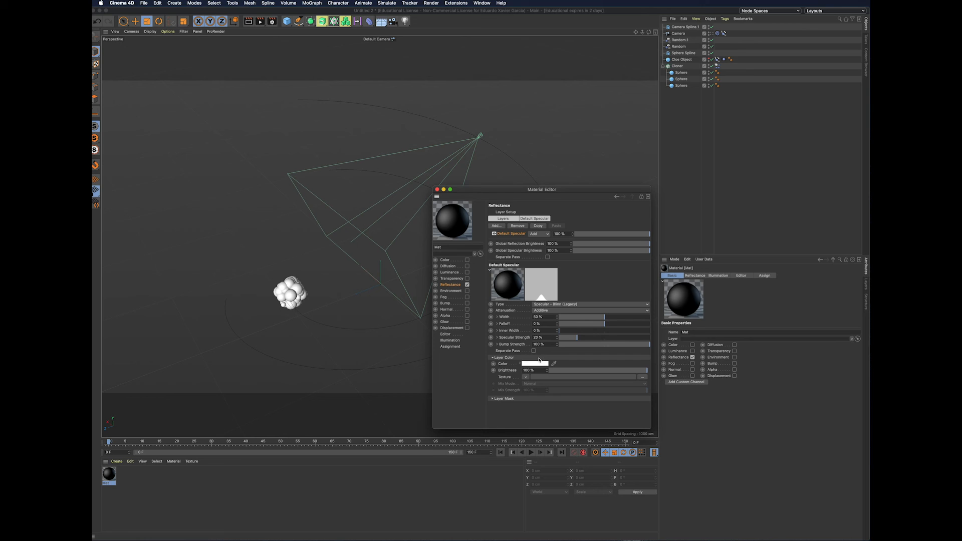
click(519, 227)
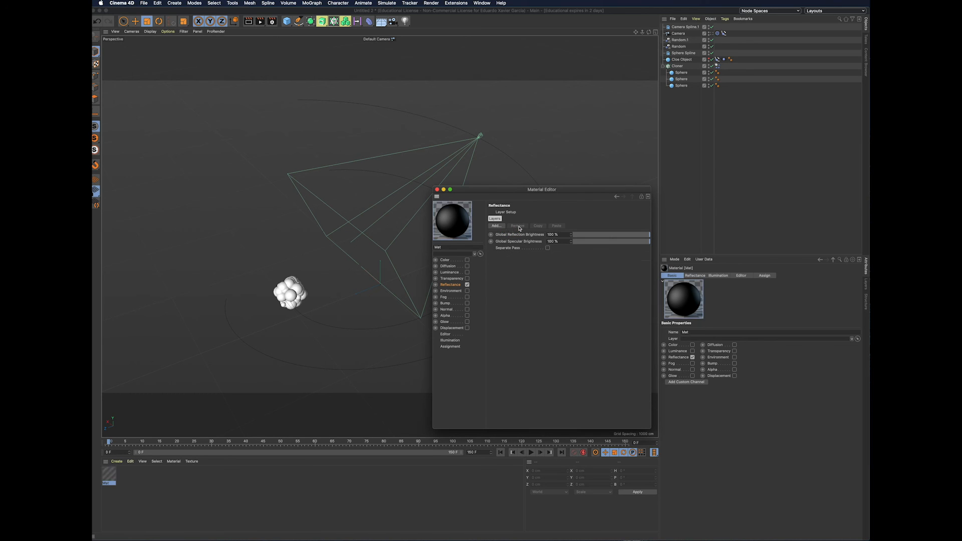
click(495, 226)
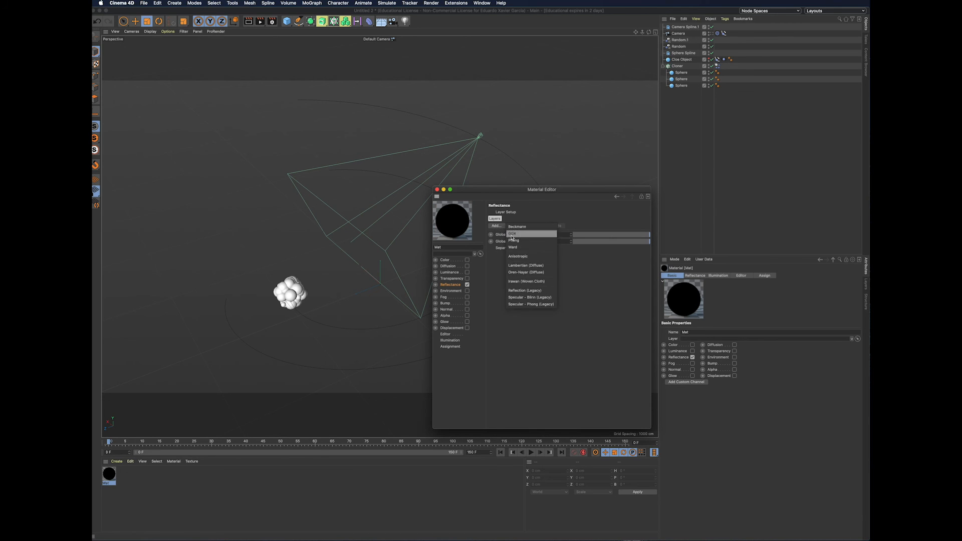
click(540, 268)
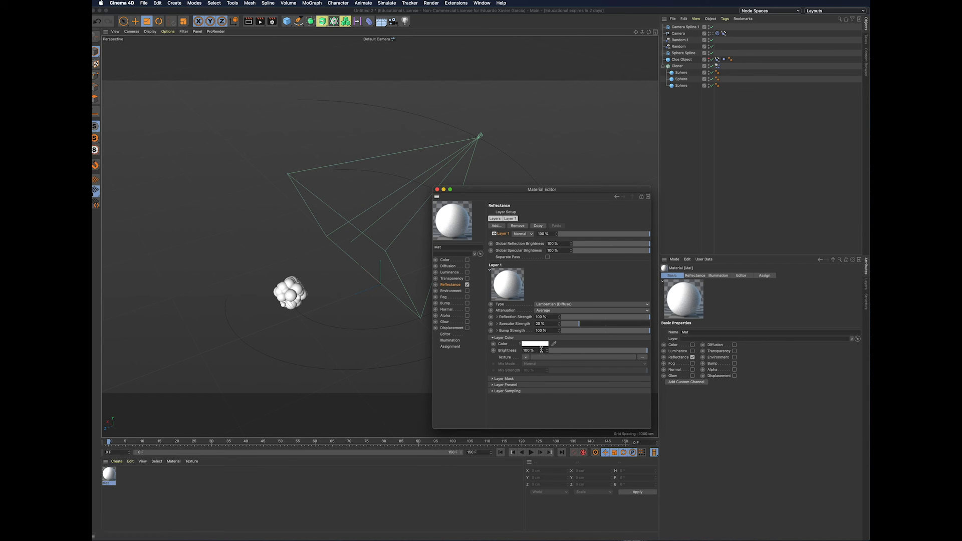
Step: Load a Variation shader as the Layer Color texture of the Lambertian reflectance layer and open the shader's properties
click(528, 358)
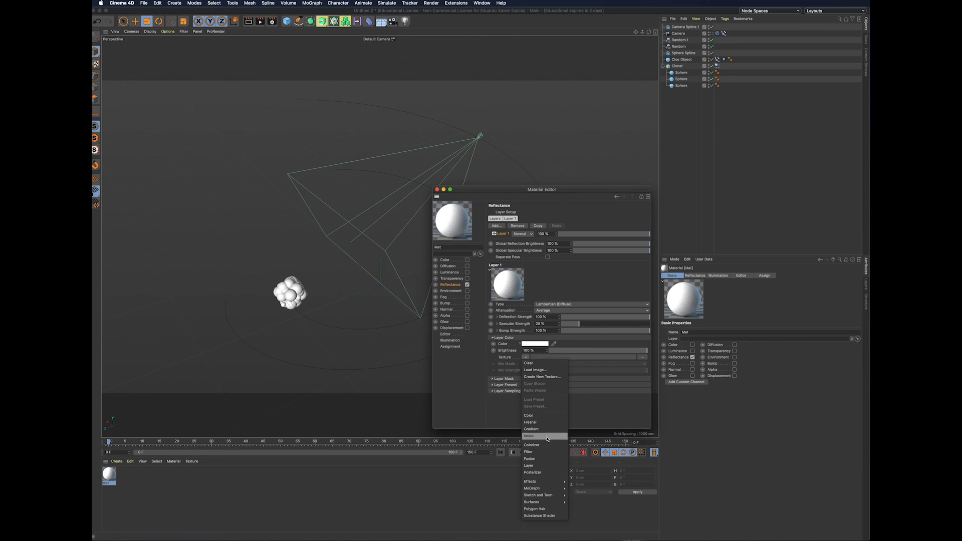
mouse_move(536, 481)
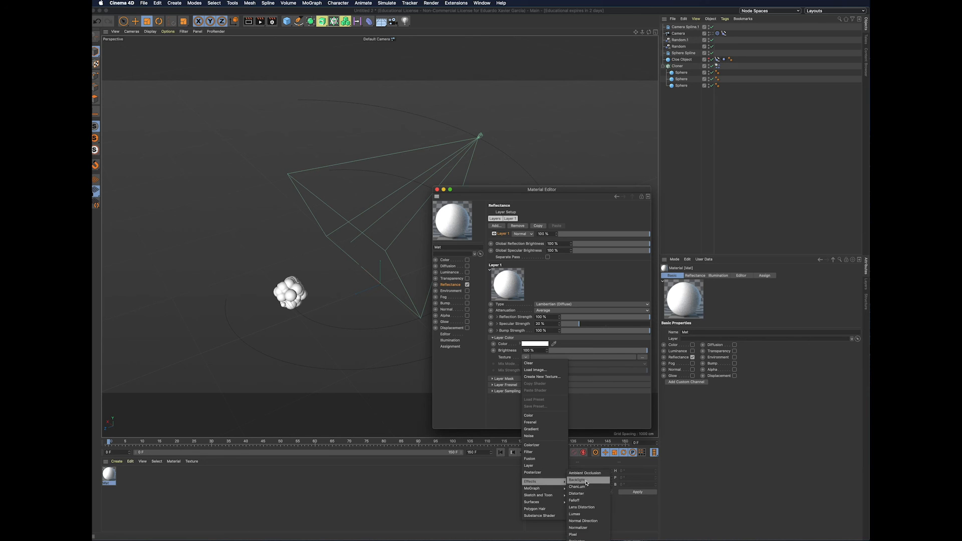
click(546, 191)
drag(546, 190, 527, 24)
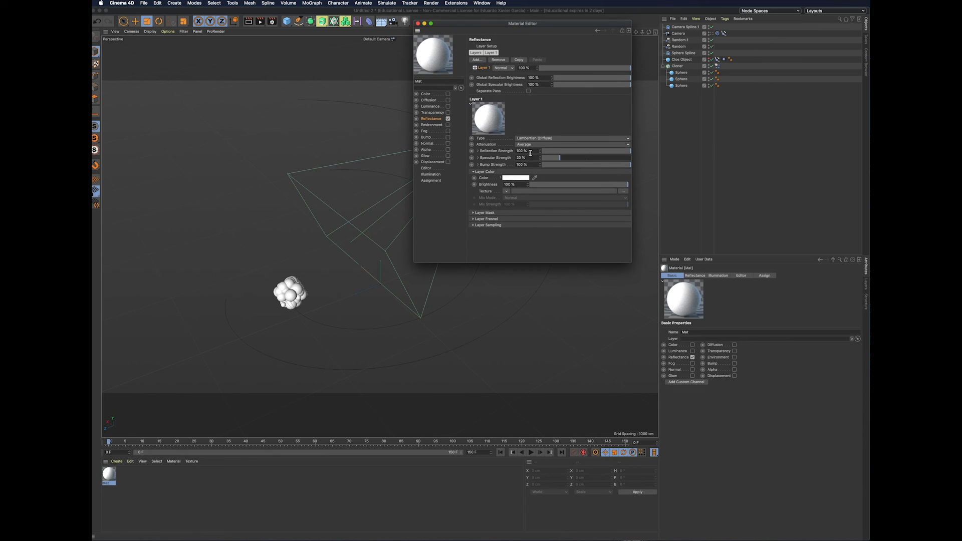
click(506, 191)
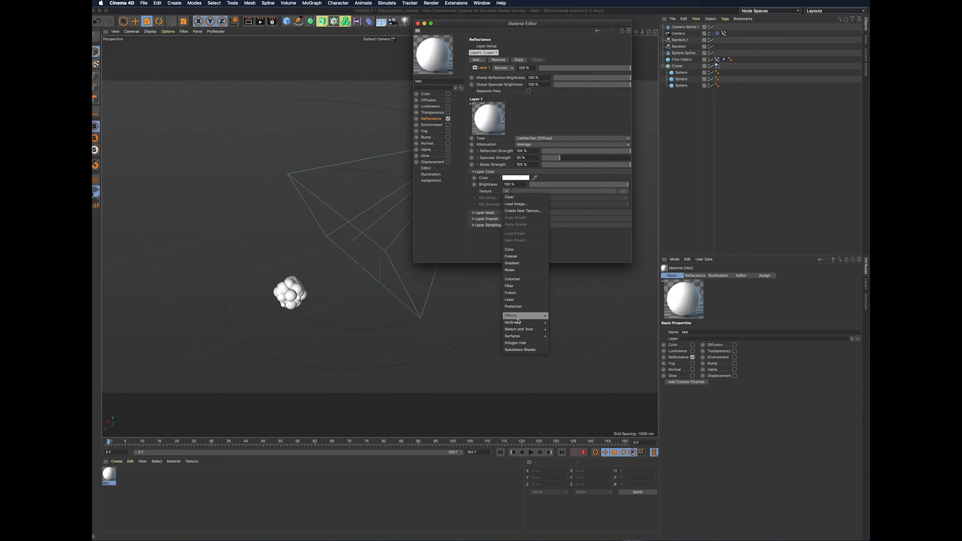
mouse_move(519, 317)
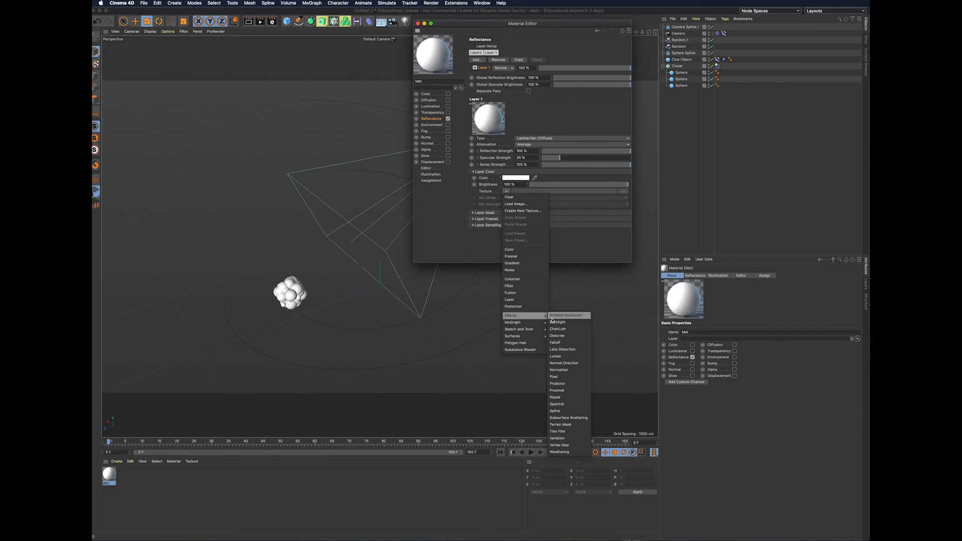
click(553, 441)
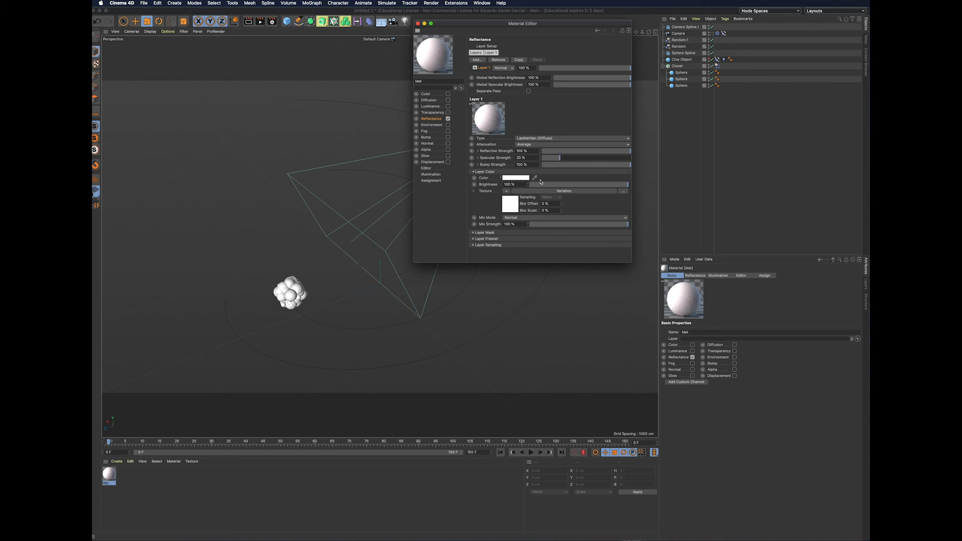
click(563, 192)
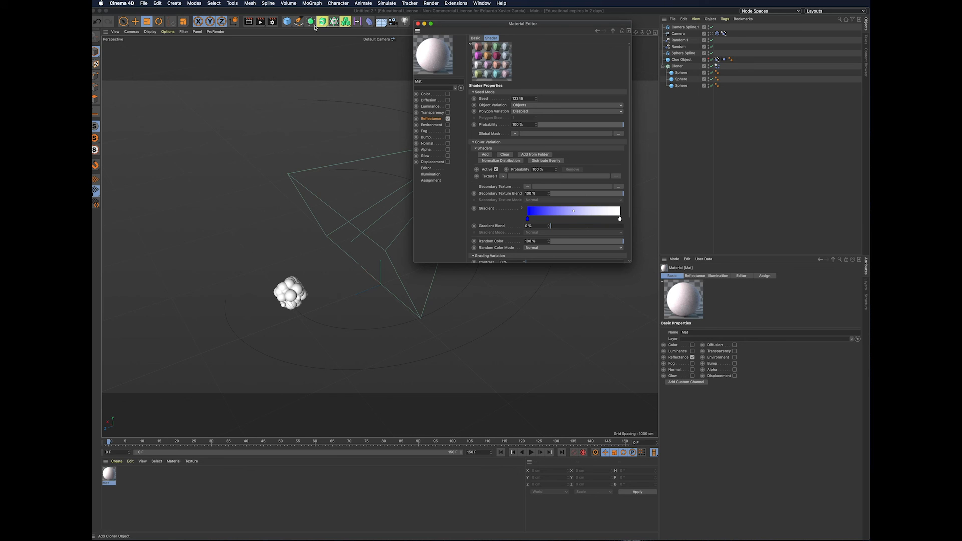
Step: Apply the material to the Cloner, check the spheres with a render of the active view, and close the Material Editor
click(249, 21)
click(249, 21)
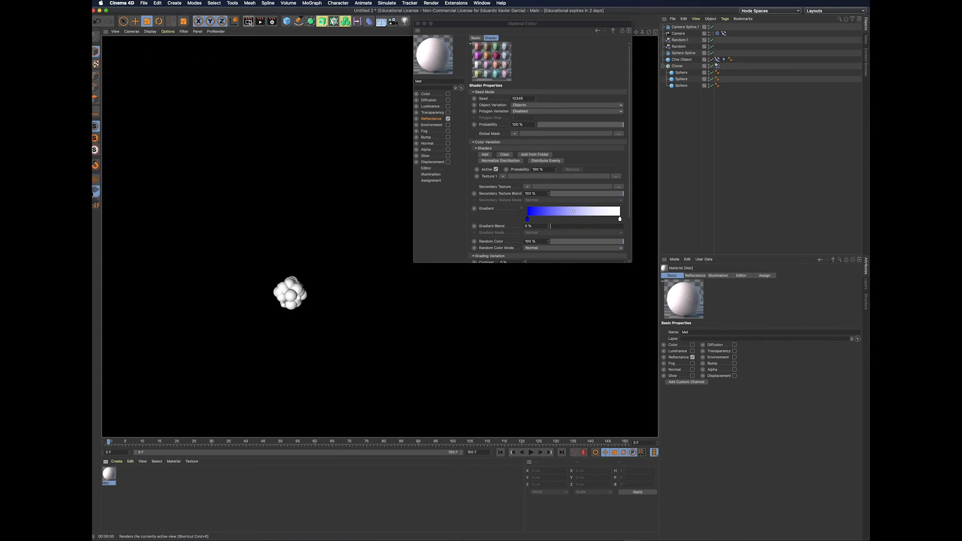
drag(107, 476, 681, 66)
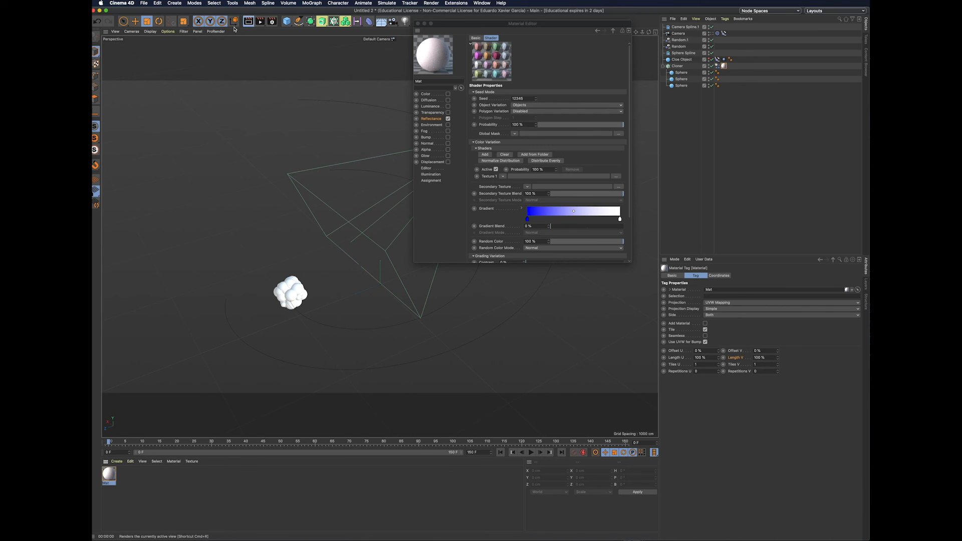
key(super+r)
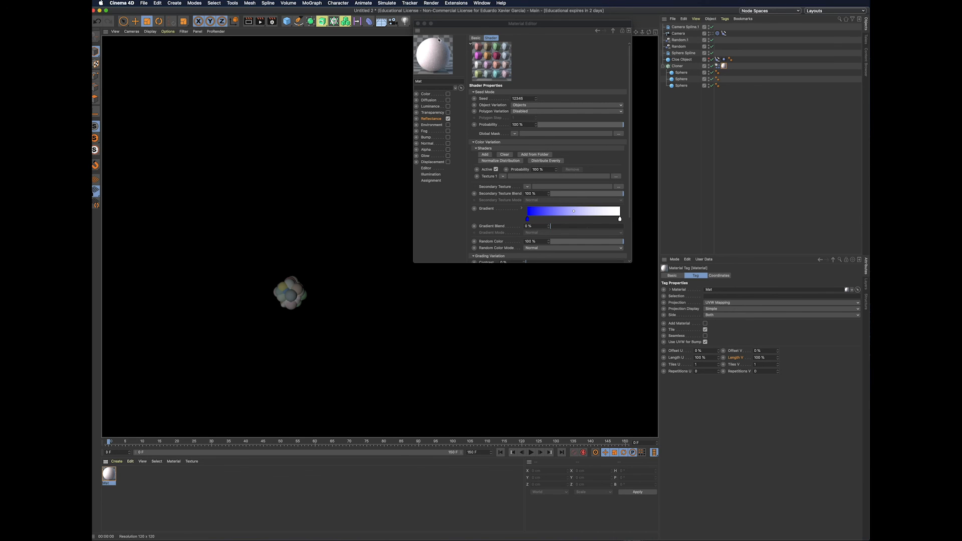
click(418, 23)
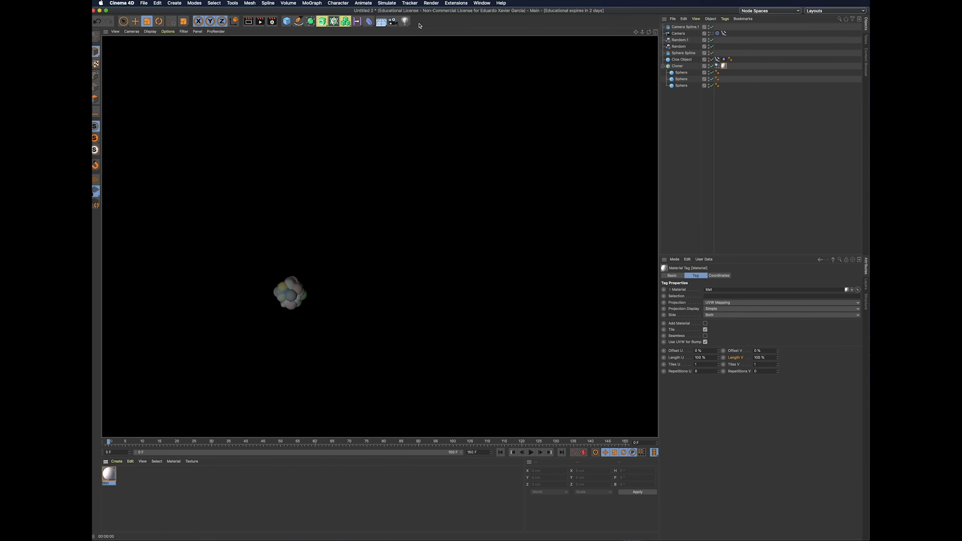
Step: Play the animation to frame 70 and render the sphere cluster through the scene camera
click(532, 453)
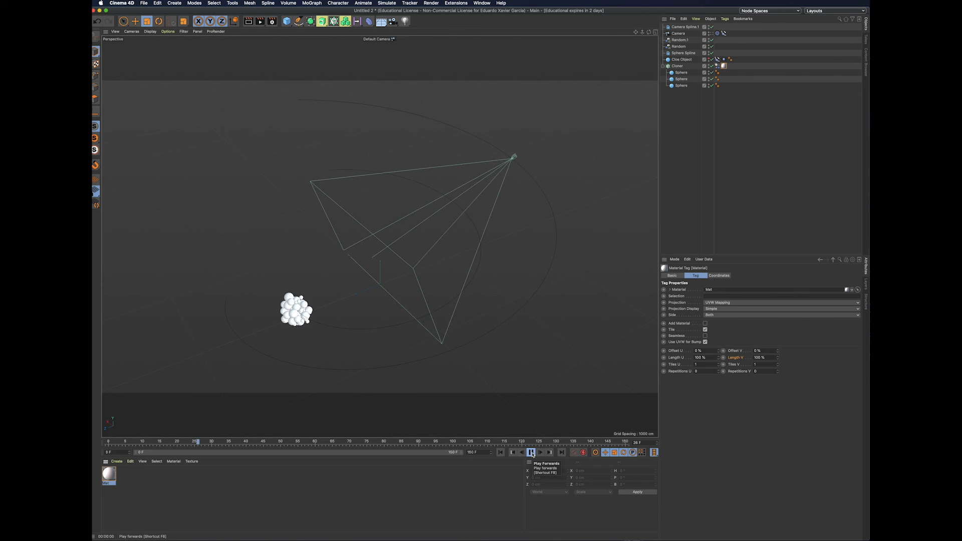
click(531, 453)
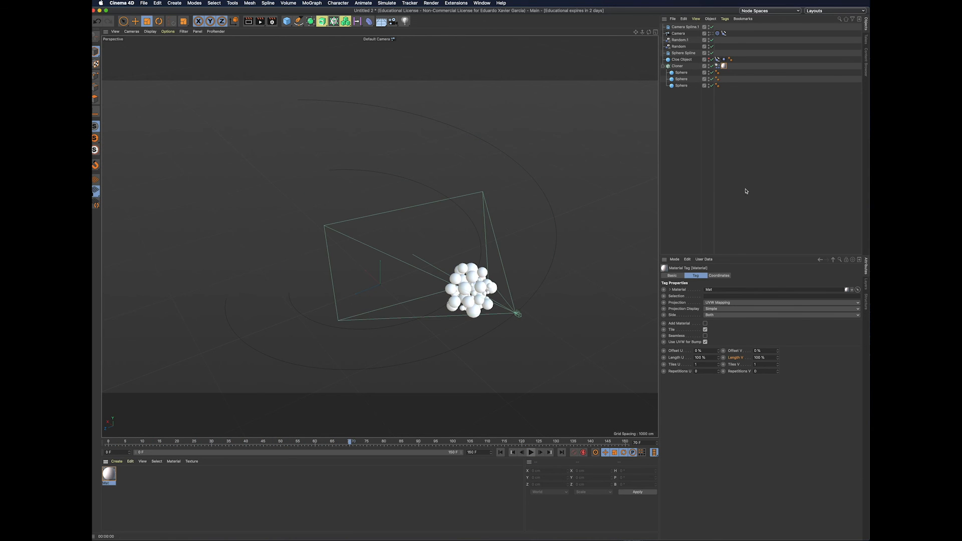
click(710, 33)
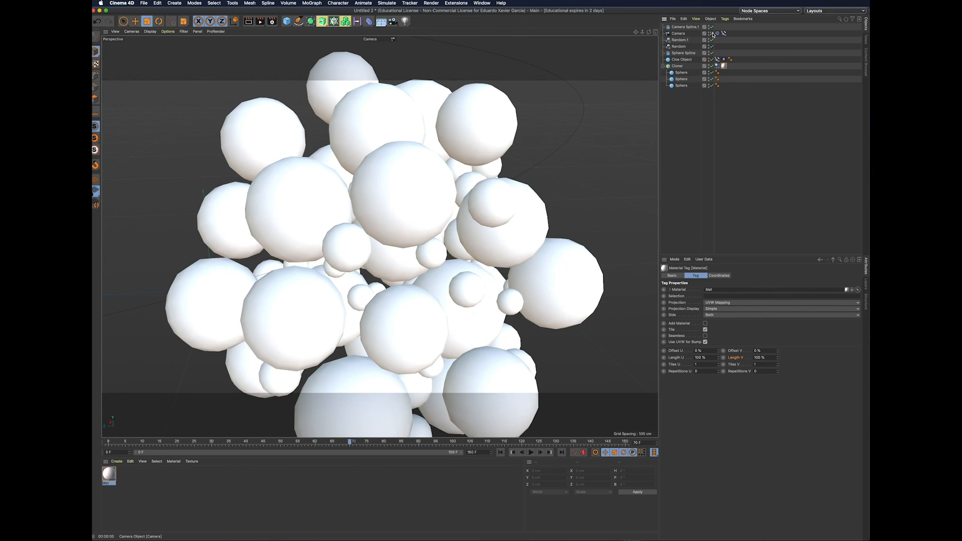
click(248, 21)
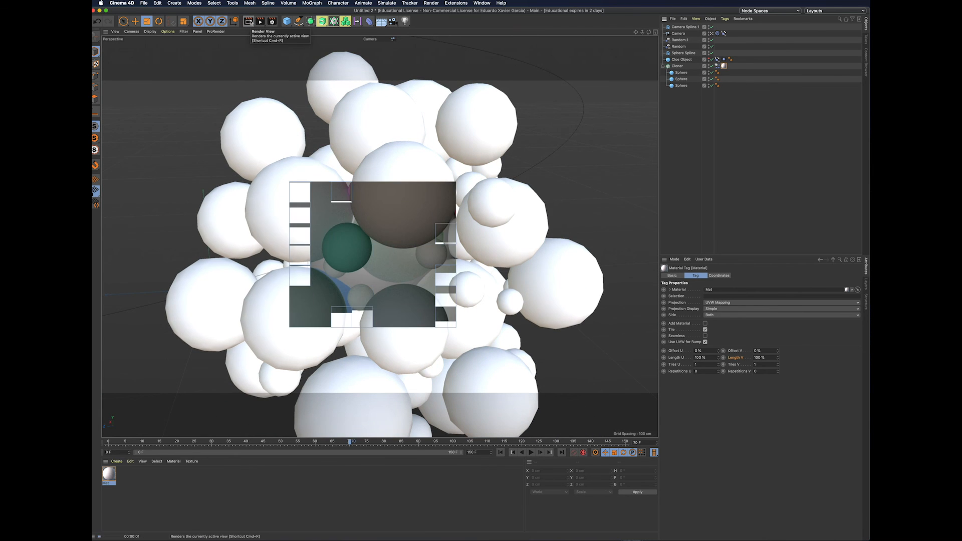